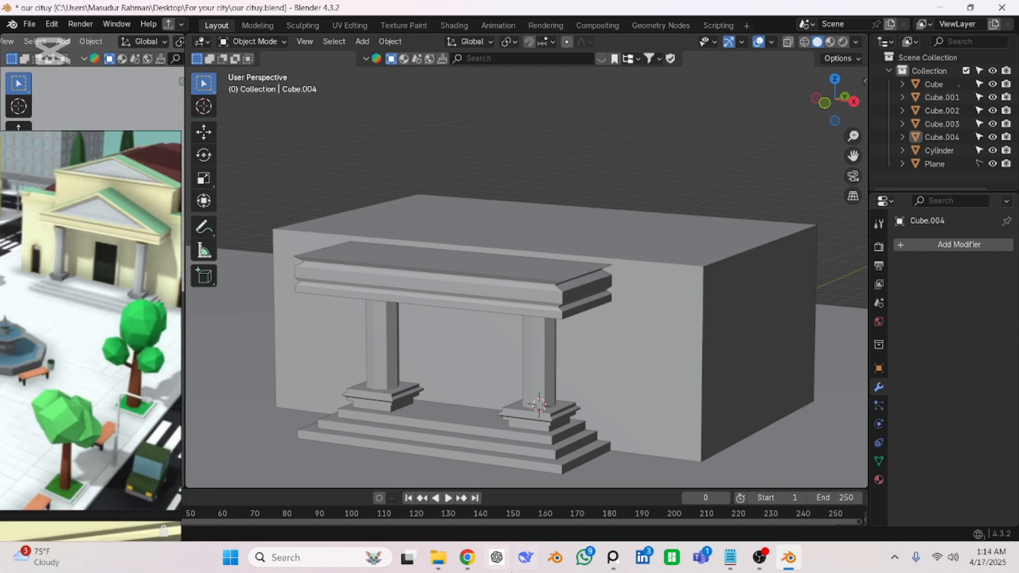
- Switch to the Low Poly City model on Sketchfab and examine the building's triangular porch roof from several angles
{"action": "left_click", "coordinate": [467, 557]}
{"action": "scroll", "coordinate": [472, 339], "scroll_direction": "up", "scroll_amount": 2}
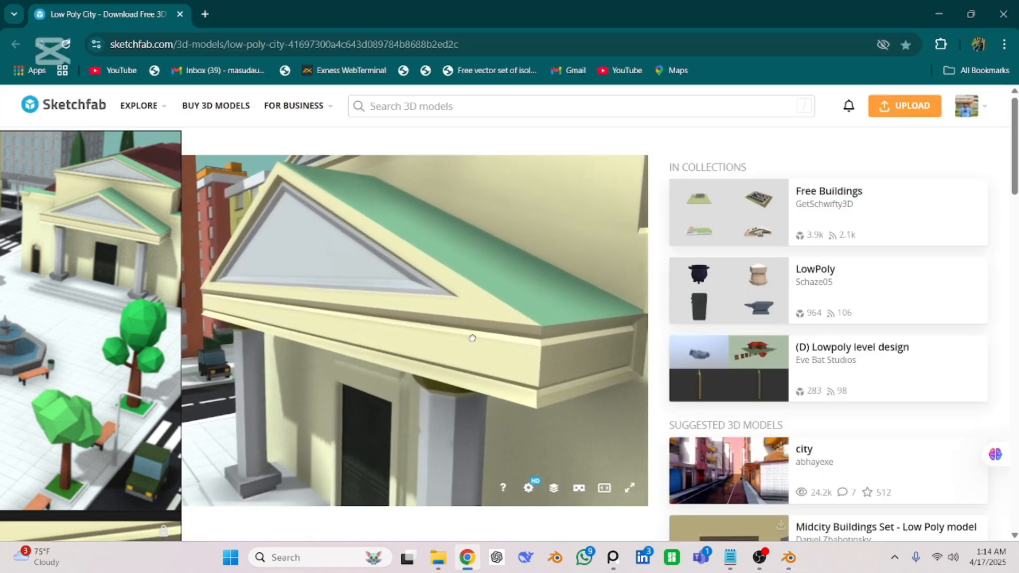
{"action": "scroll", "coordinate": [472, 338], "scroll_direction": "down", "scroll_amount": 3}
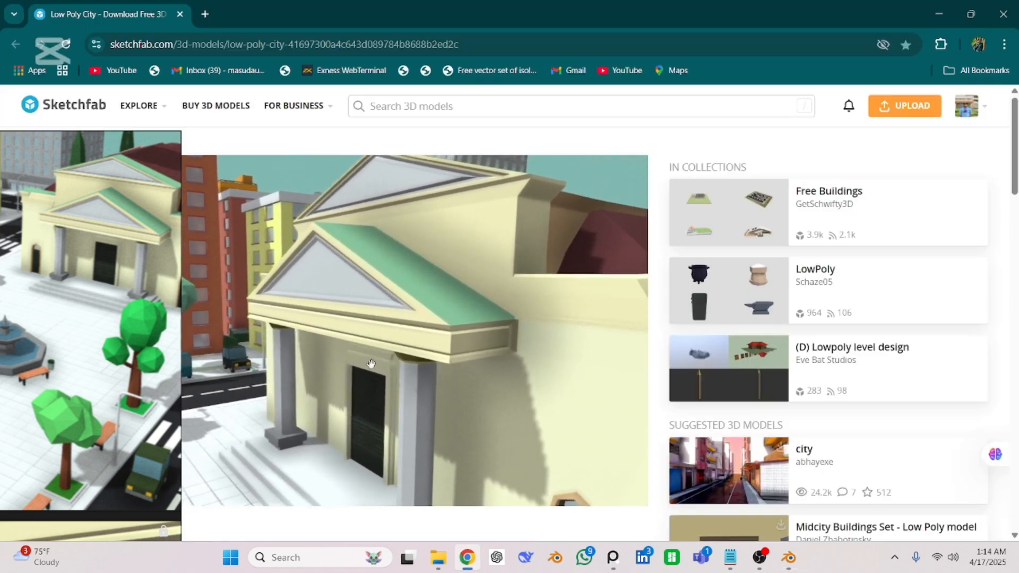
{"action": "mouse_move", "coordinate": [371, 364]}
{"action": "left_mouse_down"}
{"action": "mouse_move", "coordinate": [318, 359]}
{"action": "mouse_move", "coordinate": [427, 371]}
{"action": "mouse_move", "coordinate": [463, 365]}
{"action": "left_mouse_up"}
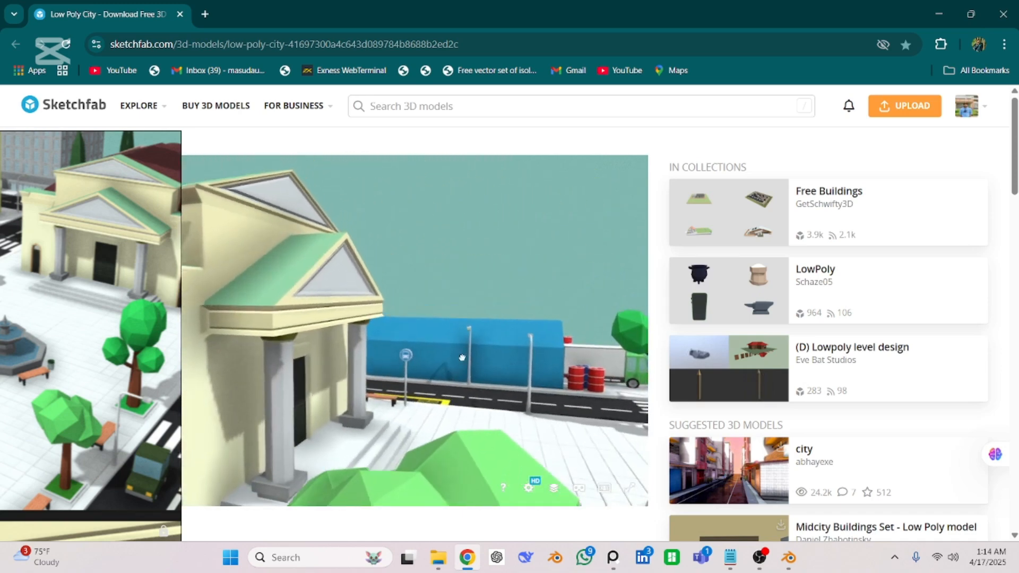
{"action": "left_click_drag", "start_coordinate": [369, 359], "coordinate": [305, 394]}
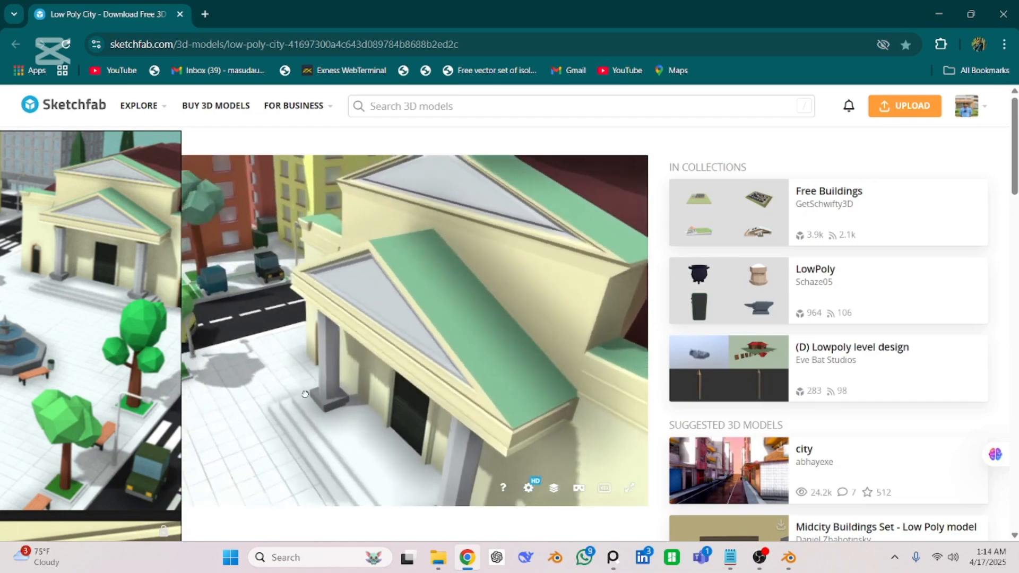
{"action": "left_click_drag", "start_coordinate": [423, 321], "coordinate": [461, 309]}
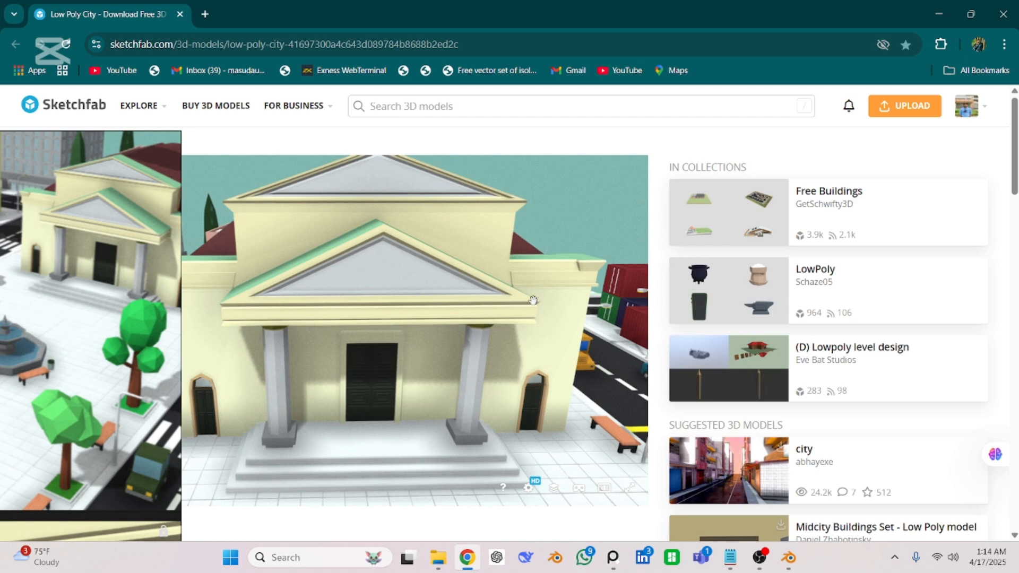
{"action": "mouse_move", "coordinate": [428, 338]}
{"action": "left_mouse_down"}
{"action": "mouse_move", "coordinate": [393, 348]}
{"action": "mouse_move", "coordinate": [349, 284]}
{"action": "left_mouse_up"}
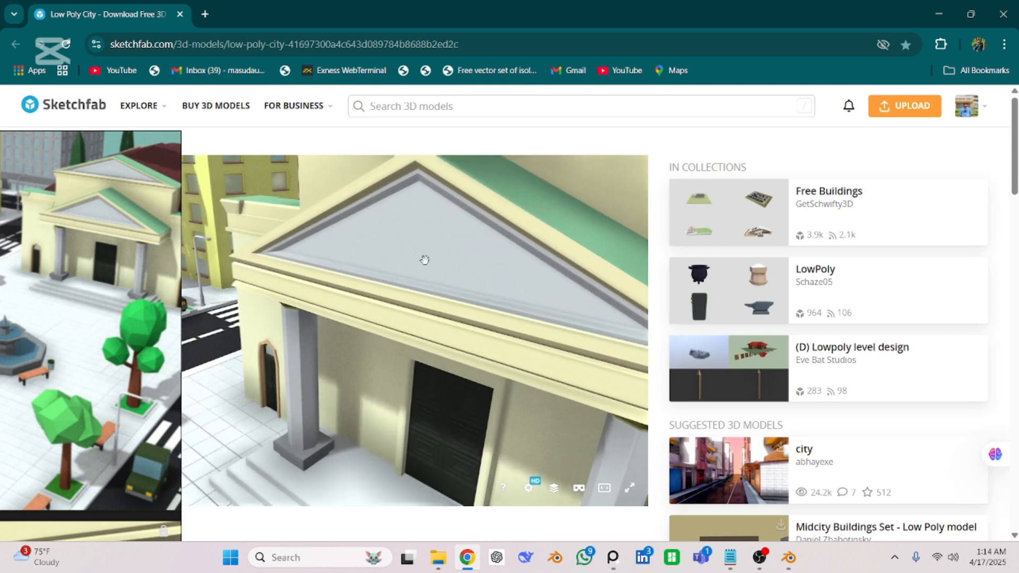
{"action": "scroll", "coordinate": [424, 259], "scroll_direction": "up", "scroll_amount": 2}
{"action": "mouse_move", "coordinate": [428, 257]}
{"action": "left_mouse_down"}
{"action": "mouse_move", "coordinate": [441, 239]}
{"action": "mouse_move", "coordinate": [512, 265]}
{"action": "mouse_move", "coordinate": [504, 281]}
{"action": "mouse_move", "coordinate": [391, 278]}
{"action": "mouse_move", "coordinate": [386, 216]}
{"action": "mouse_move", "coordinate": [371, 255]}
{"action": "mouse_move", "coordinate": [430, 307]}
{"action": "left_mouse_up"}
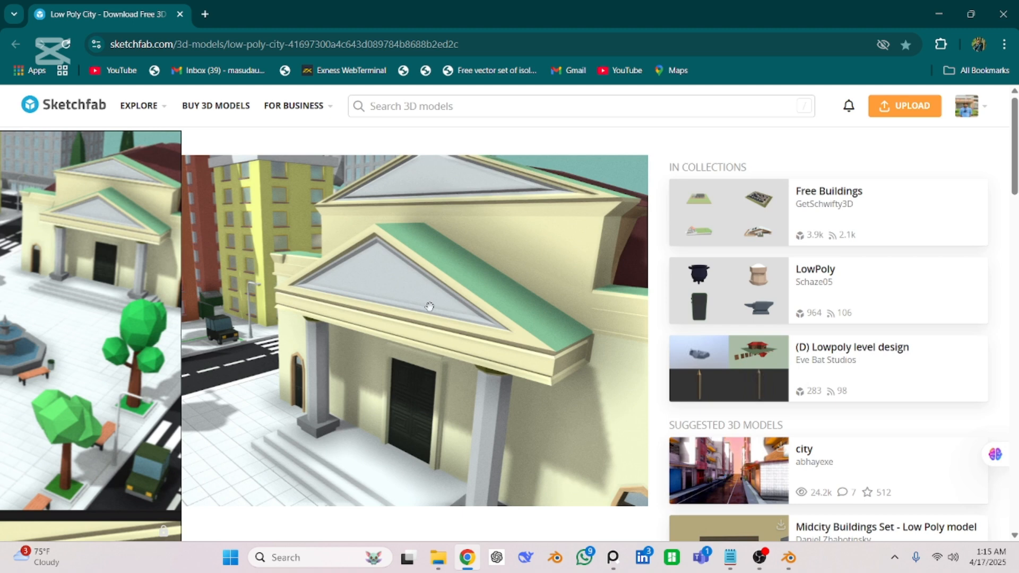
{"action": "mouse_move", "coordinate": [427, 307]}
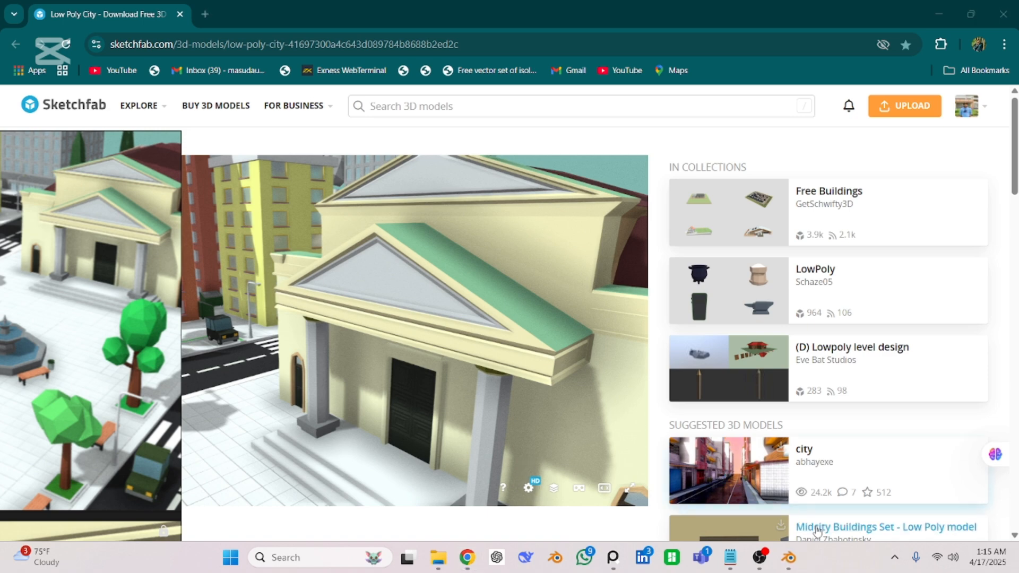
- Return to Blender and enter Edit Mode on the beam above the columns with its top face selected
{"action": "left_click", "coordinate": [784, 563]}
{"action": "left_click", "coordinate": [550, 267]}
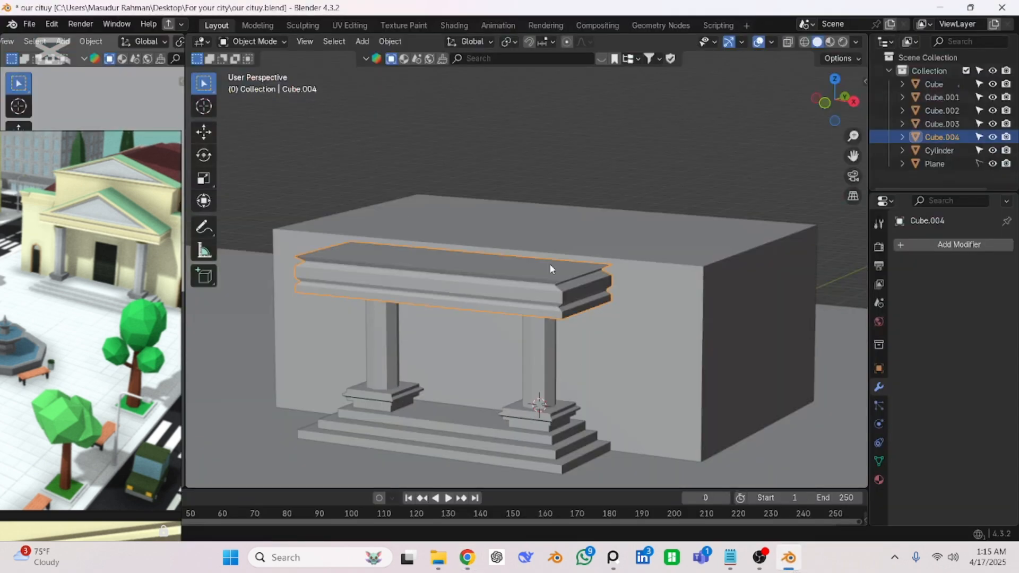
{"action": "scroll", "coordinate": [550, 267], "scroll_direction": "up", "scroll_amount": 2}
{"action": "key", "text": "Tab"}
{"action": "scroll", "coordinate": [567, 285], "scroll_direction": "up", "scroll_amount": 2}
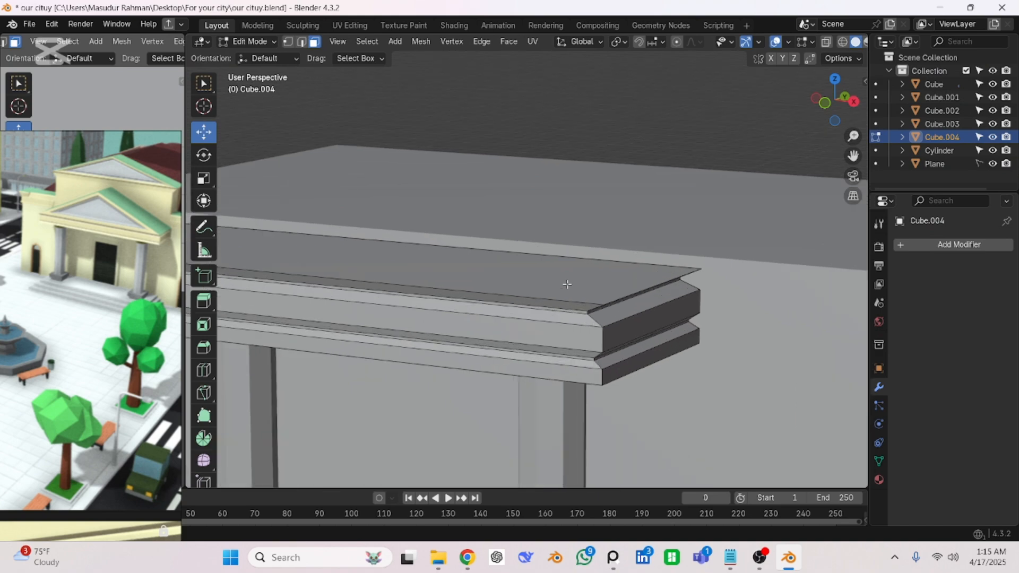
{"action": "left_click", "coordinate": [598, 289]}
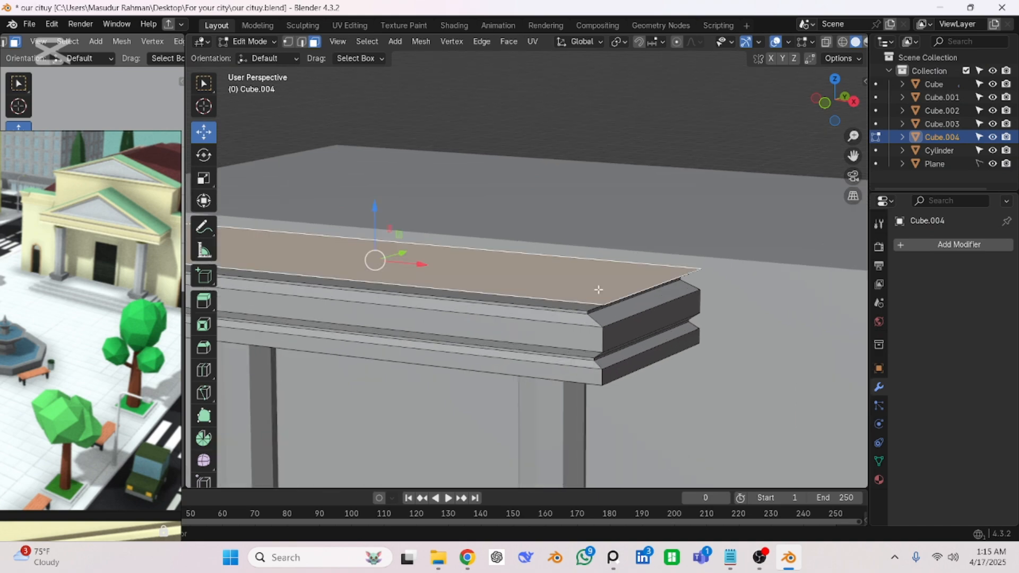
- Compare the porch model from the front with the triangular porch roof in the reference image
{"action": "mouse_move", "coordinate": [636, 292]}
{"action": "middle_mouse_down"}
{"action": "mouse_move", "coordinate": [632, 339]}
{"action": "mouse_move", "coordinate": [624, 300]}
{"action": "mouse_move", "coordinate": [639, 273]}
{"action": "middle_mouse_up"}
{"action": "scroll", "coordinate": [624, 300], "scroll_direction": "down", "scroll_amount": 6}
{"action": "scroll", "coordinate": [79, 207], "scroll_direction": "up", "scroll_amount": 5}
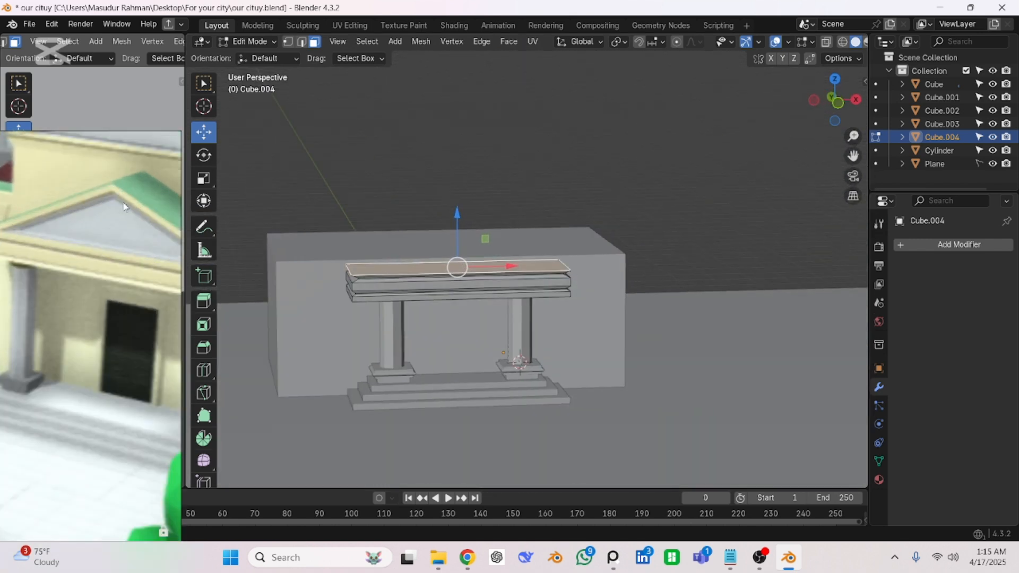
{"action": "left_click", "coordinate": [114, 206]}
{"action": "scroll", "coordinate": [114, 206], "scroll_direction": "down", "scroll_amount": 3}
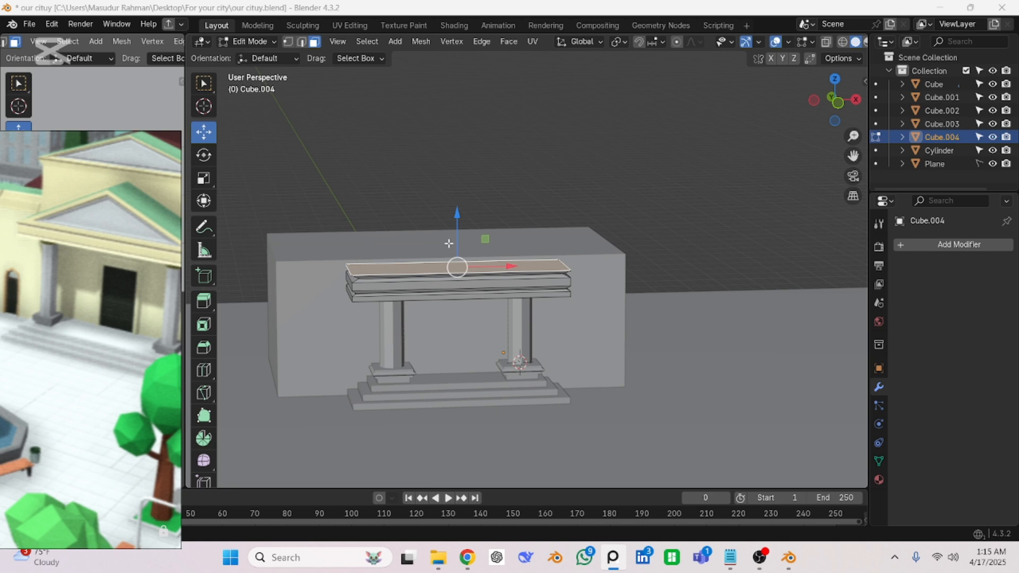
{"action": "scroll", "coordinate": [474, 248], "scroll_direction": "up", "scroll_amount": 2}
{"action": "left_click", "coordinate": [508, 201]}
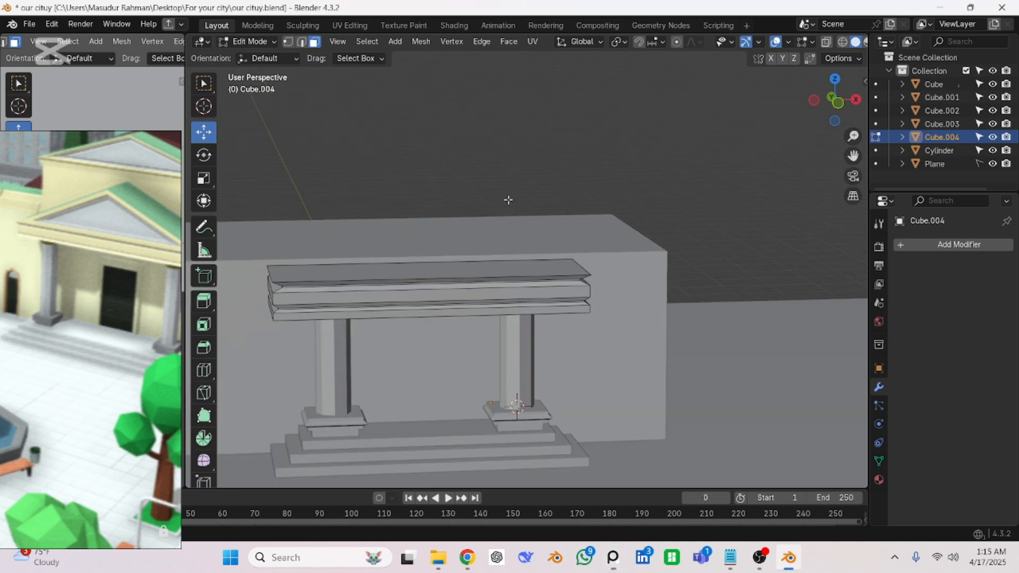
- In front view, extrude the beam's top face upward into a tall block for the roof
{"action": "key", "text": "KP_1"}
{"action": "middle_click_drag", "start_coordinate": [480, 226], "coordinate": [540, 299]}
{"action": "left_click", "coordinate": [483, 257]}
{"action": "key", "text": "KP_1"}
{"action": "key", "text": "KP_1"}
{"action": "scroll", "coordinate": [541, 299], "scroll_direction": "up", "scroll_amount": 2}
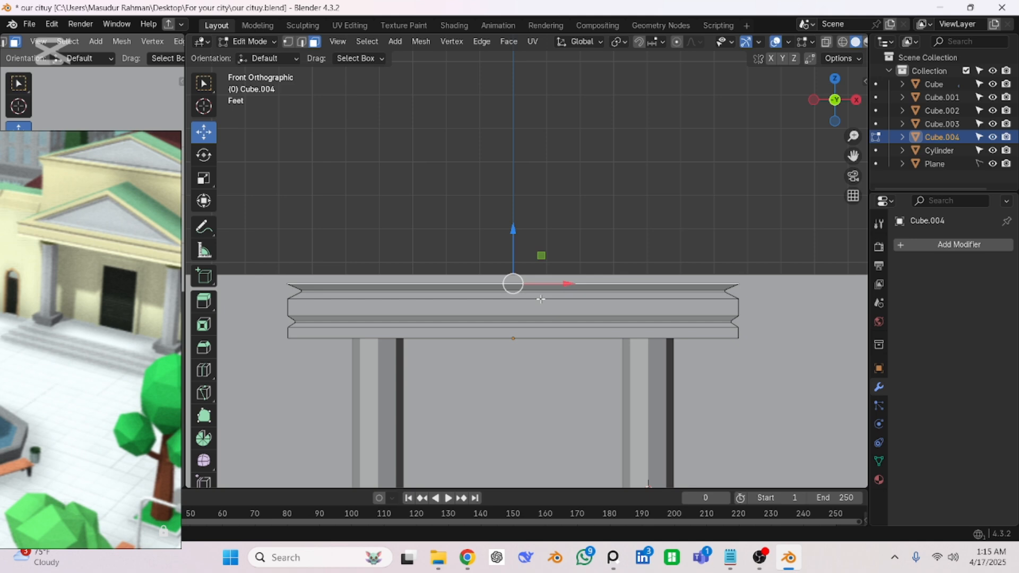
{"action": "middle_click_drag", "start_coordinate": [534, 301], "coordinate": [566, 298], "text": "shift"}
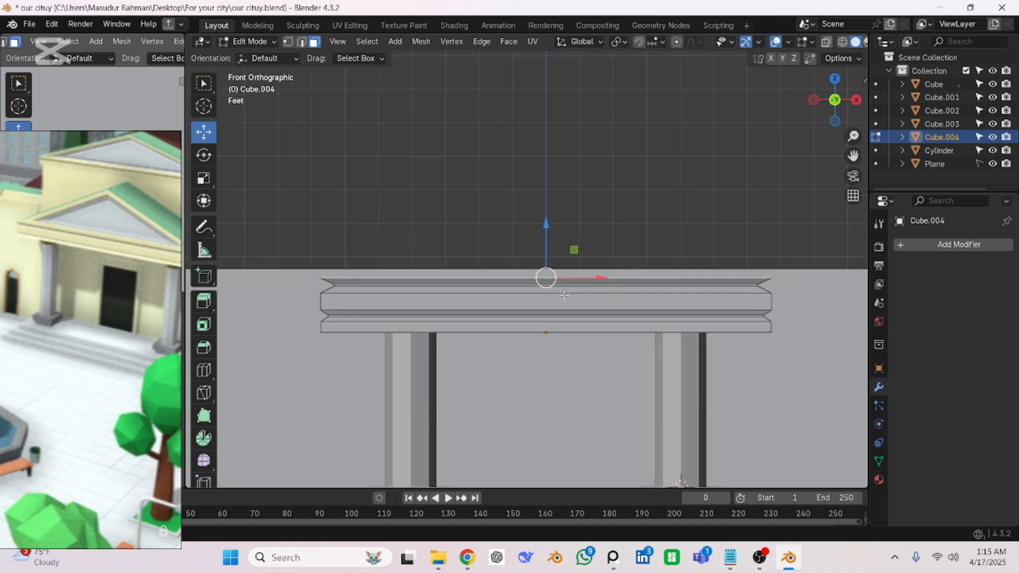
{"action": "scroll", "coordinate": [566, 298], "scroll_direction": "up", "scroll_amount": 3}
{"action": "scroll", "coordinate": [566, 298], "scroll_direction": "down", "scroll_amount": 2}
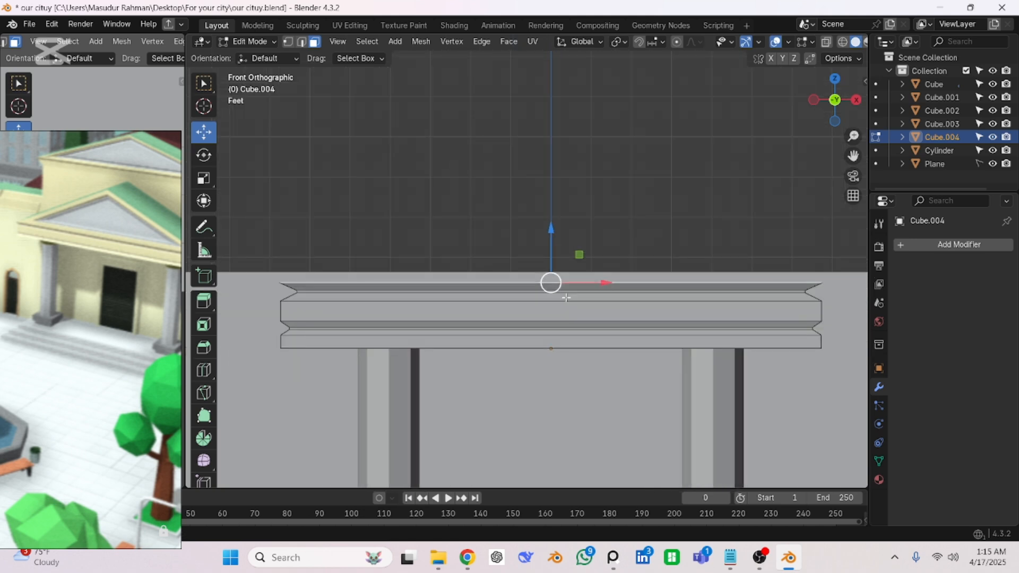
{"action": "key", "text": "e"}
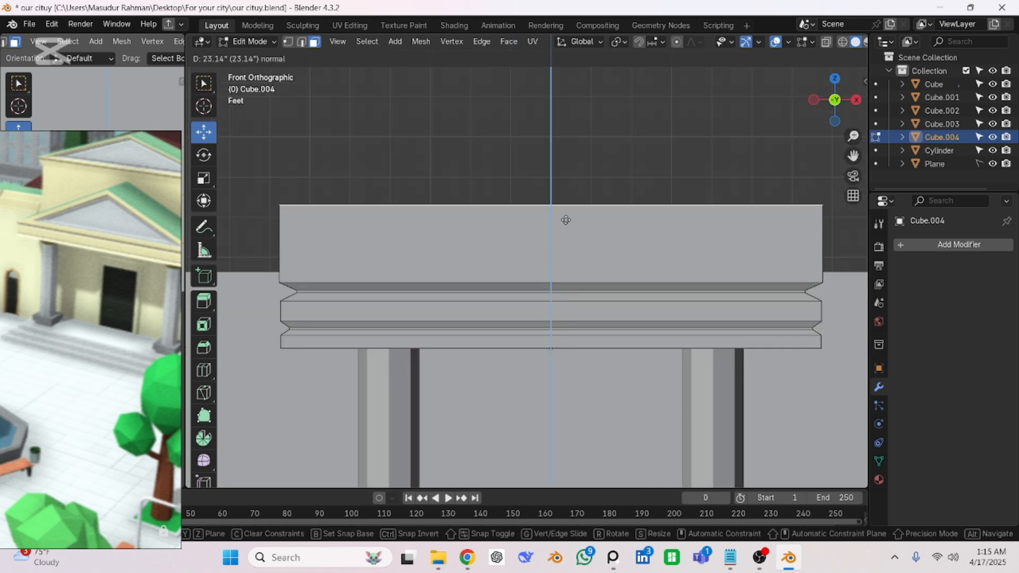
{"action": "left_click", "coordinate": [567, 210]}
{"action": "left_click", "coordinate": [487, 130]}
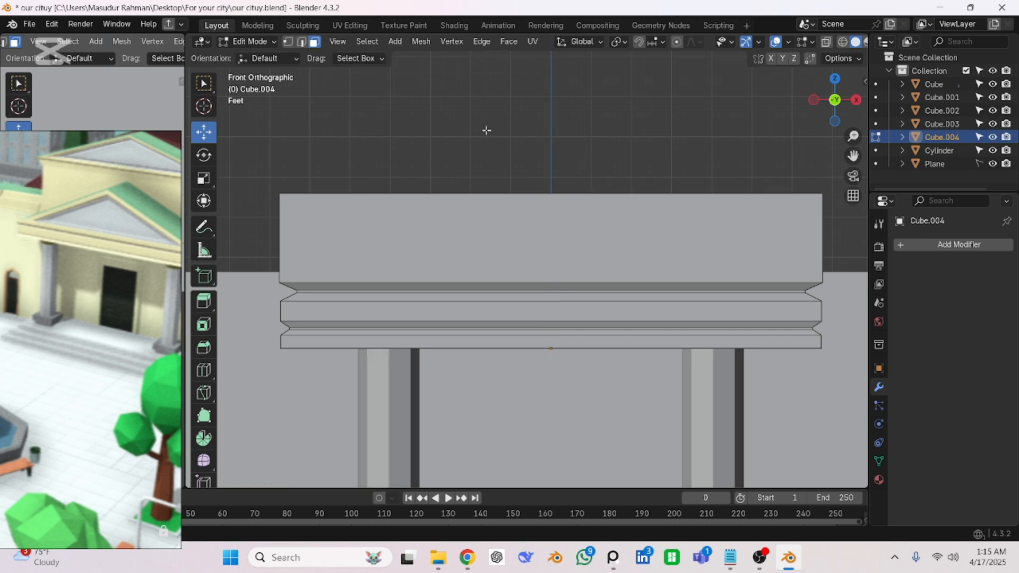
- Try scaling the raised block's top face uniformly, then undo the scaling
{"action": "scroll", "coordinate": [486, 131], "scroll_direction": "down", "scroll_amount": 3}
{"action": "middle_click_drag", "start_coordinate": [519, 218], "coordinate": [283, 321]}
{"action": "scroll", "coordinate": [521, 282], "scroll_direction": "up", "scroll_amount": 2}
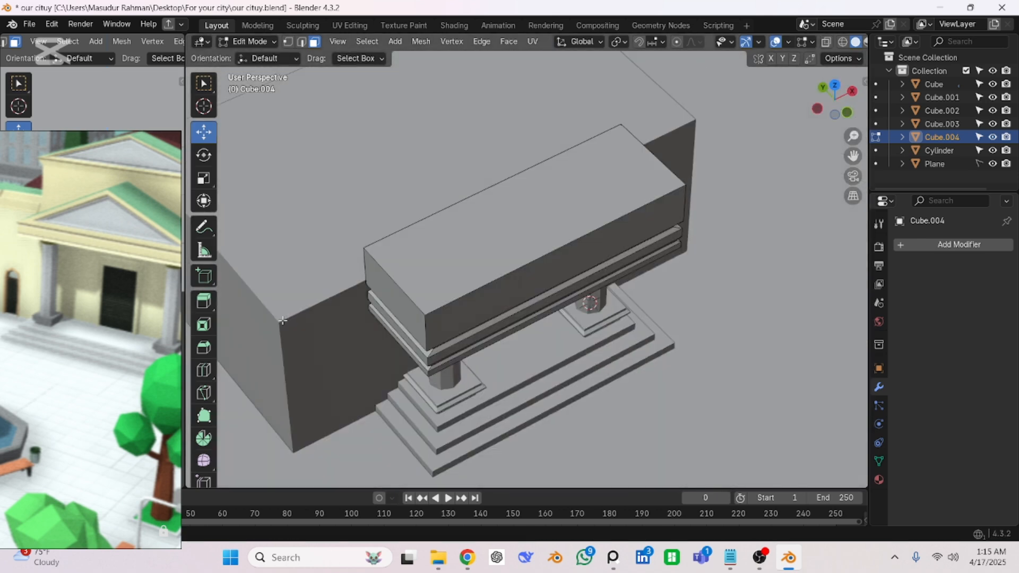
{"action": "middle_click_drag", "start_coordinate": [706, 179], "coordinate": [590, 152]}
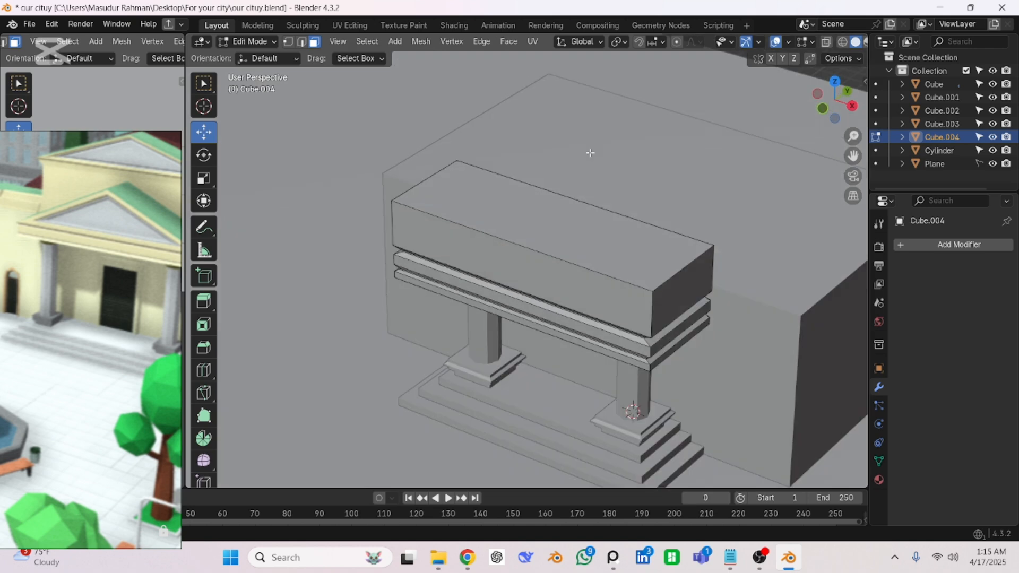
{"action": "left_click", "coordinate": [548, 227]}
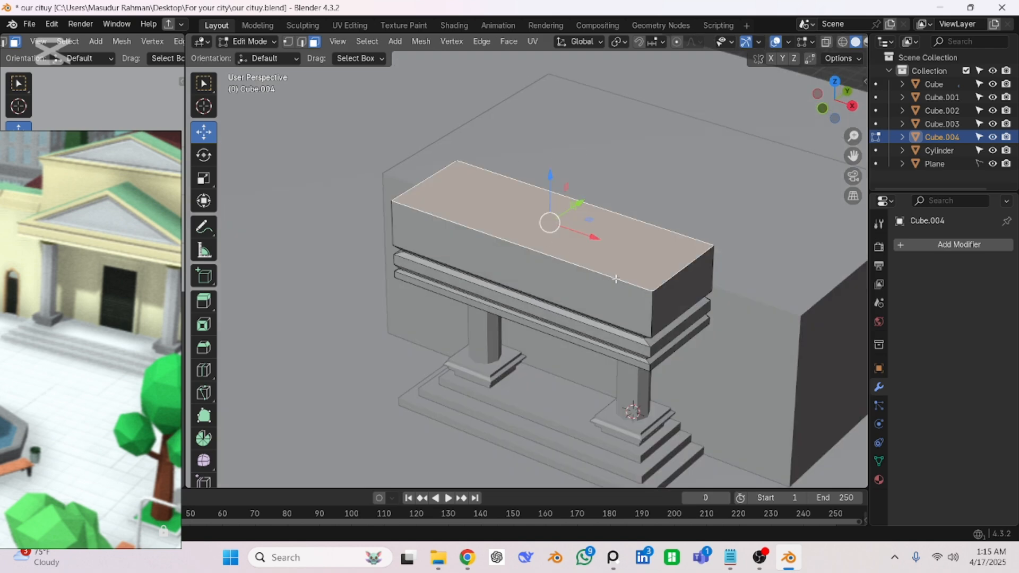
{"action": "middle_click_drag", "start_coordinate": [624, 279], "coordinate": [660, 282]}
{"action": "key", "text": "s"}
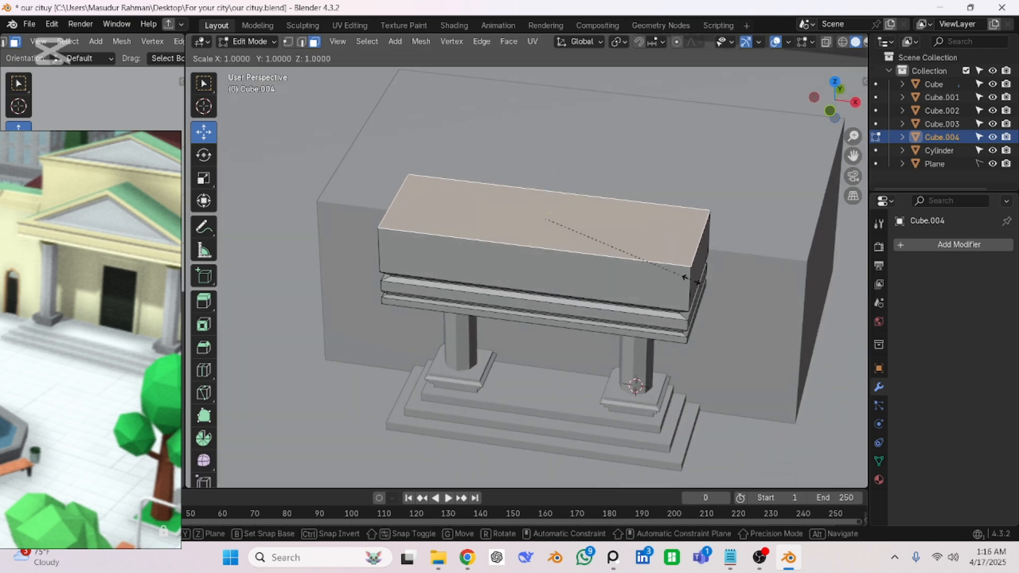
{"action": "left_click", "coordinate": [594, 257]}
{"action": "middle_click_drag", "start_coordinate": [597, 258], "coordinate": [384, 168]}
{"action": "key", "text": "ctrl+z"}
{"action": "left_click", "coordinate": [363, 159]}
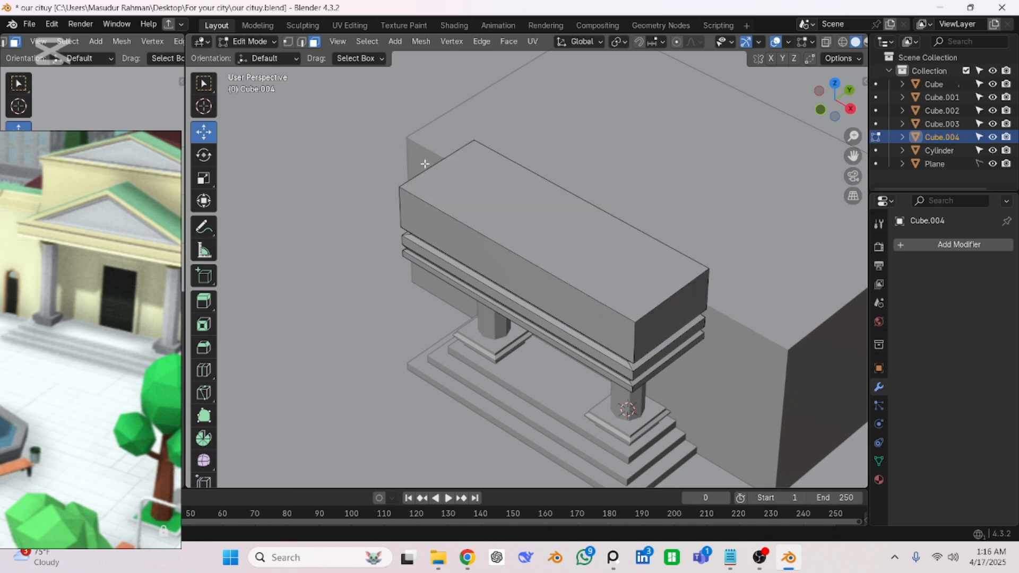
- Try shaping a gable by moving the block's two short top edges inward to the middle in edge select mode
{"action": "left_click", "coordinate": [301, 42]}
{"action": "left_click", "coordinate": [431, 168]}
{"action": "left_click_drag", "start_coordinate": [471, 182], "coordinate": [586, 275]}
{"action": "left_click", "coordinate": [655, 307]}
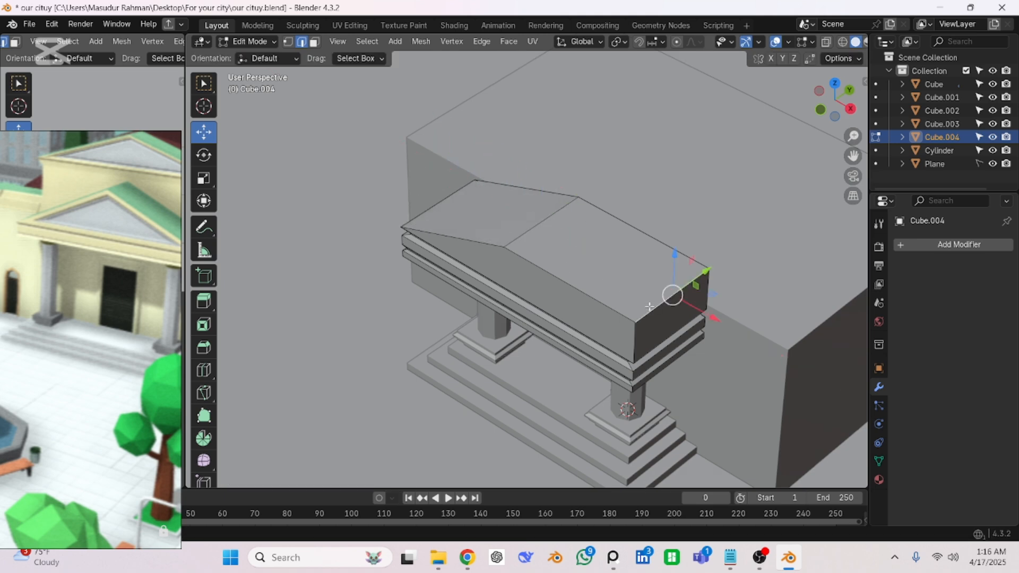
{"action": "left_click_drag", "start_coordinate": [713, 318], "coordinate": [571, 271]}
{"action": "left_click", "coordinate": [372, 300]}
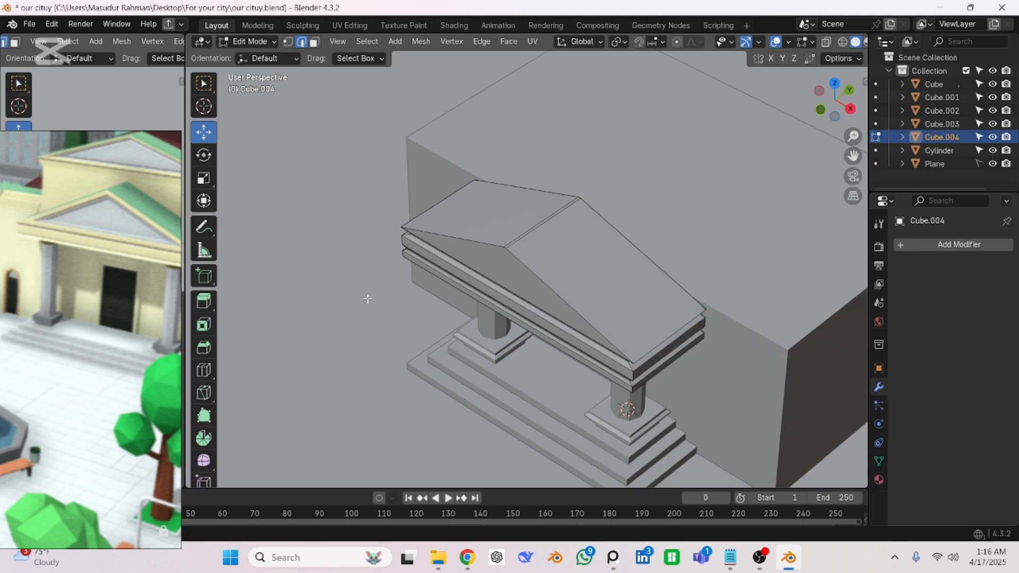
{"action": "middle_click_drag", "start_coordinate": [371, 300], "coordinate": [409, 269], "text": "shift"}
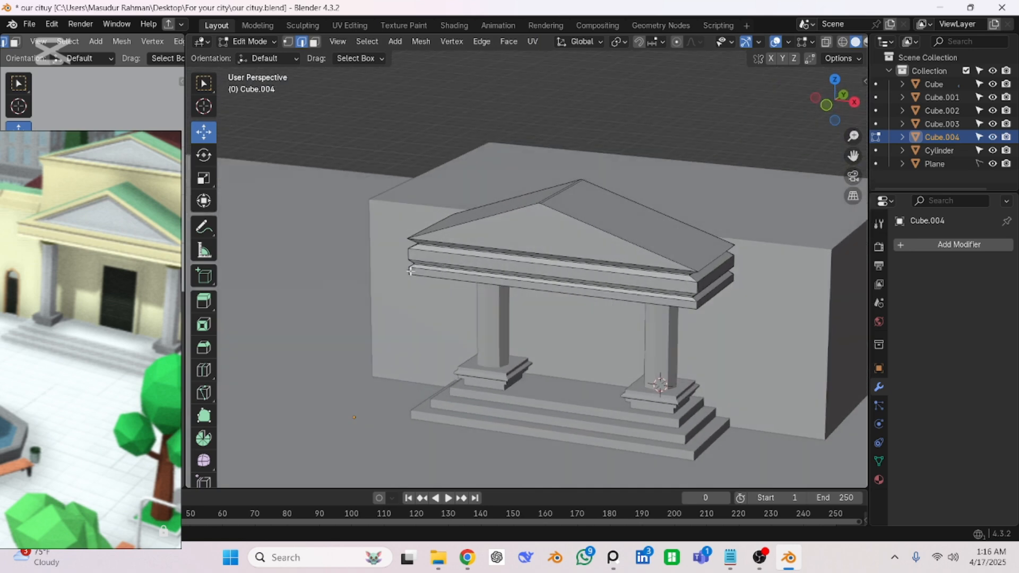
- Undo both inward edge moves on the roof block
{"action": "key", "text": "ctrl+z"}
{"action": "key", "text": "ctrl+z"}
{"action": "key", "text": "ctrl+z"}
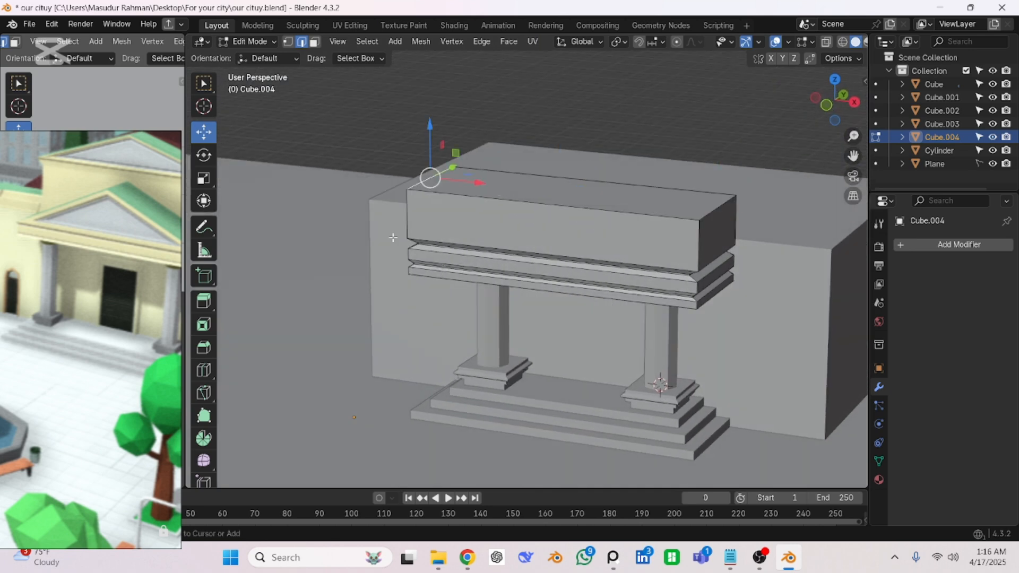
{"action": "key", "text": "ctrl+z"}
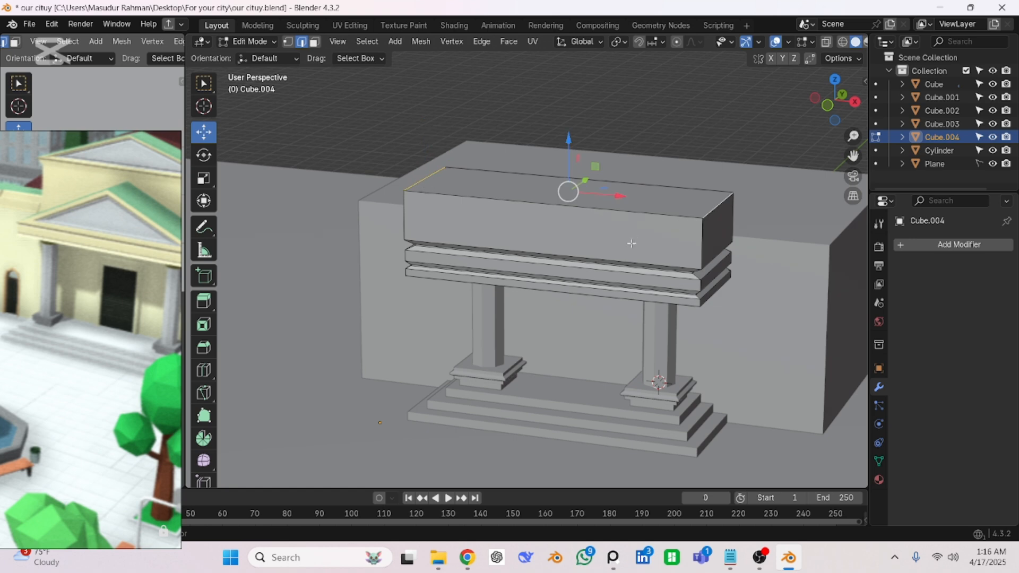
- In front view, scale the roof block's two short top edges together along X to about 0.044, forming a gable
{"action": "key", "text": "KP_1"}
{"action": "scroll", "coordinate": [534, 322], "scroll_direction": "up", "scroll_amount": 2}
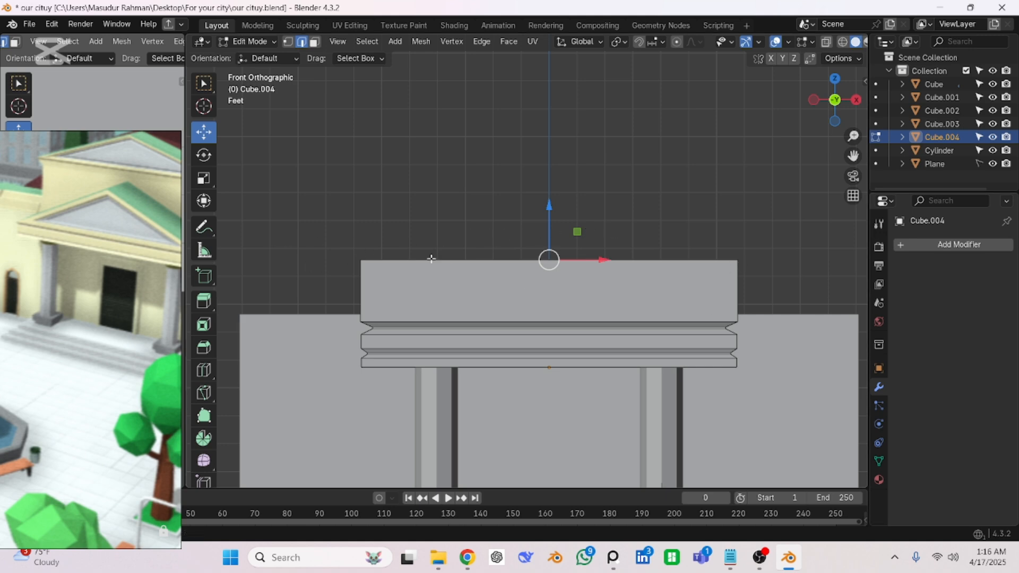
{"action": "scroll", "coordinate": [673, 264], "scroll_direction": "up", "scroll_amount": 1}
{"action": "key", "text": "s"}
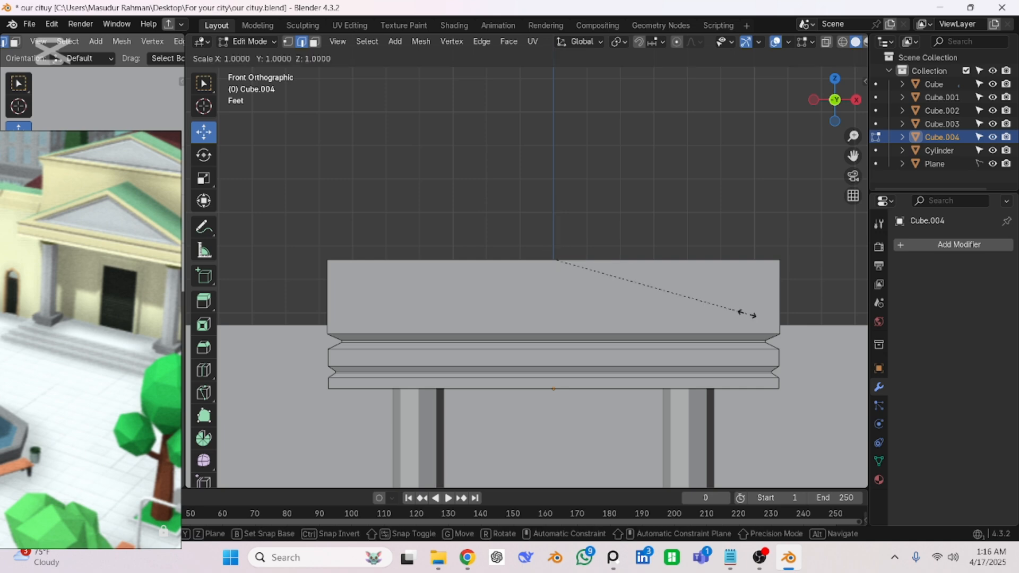
{"action": "key", "text": "x"}
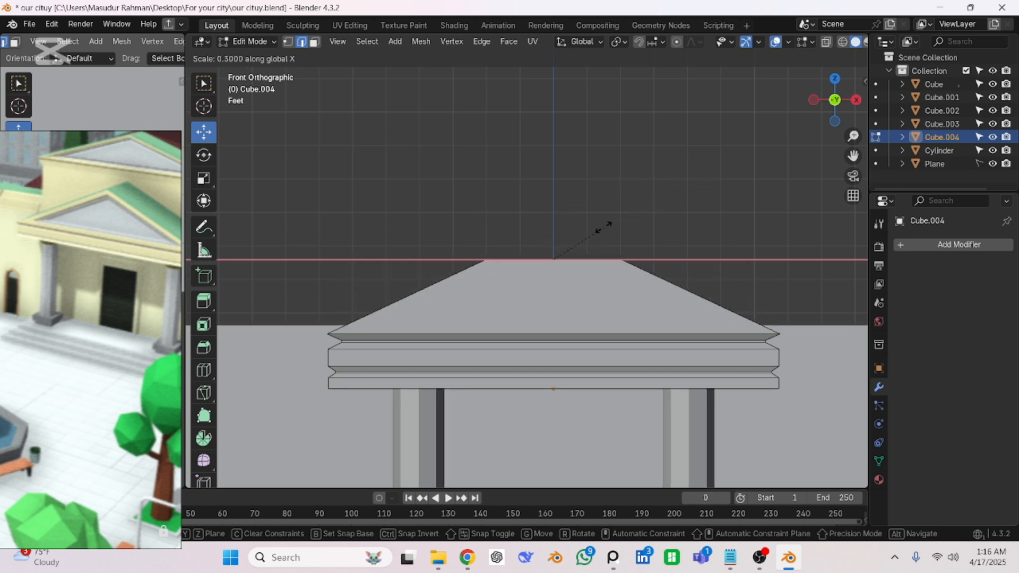
{"action": "left_click", "coordinate": [557, 261]}
{"action": "scroll", "coordinate": [558, 261], "scroll_direction": "up", "scroll_amount": 3}
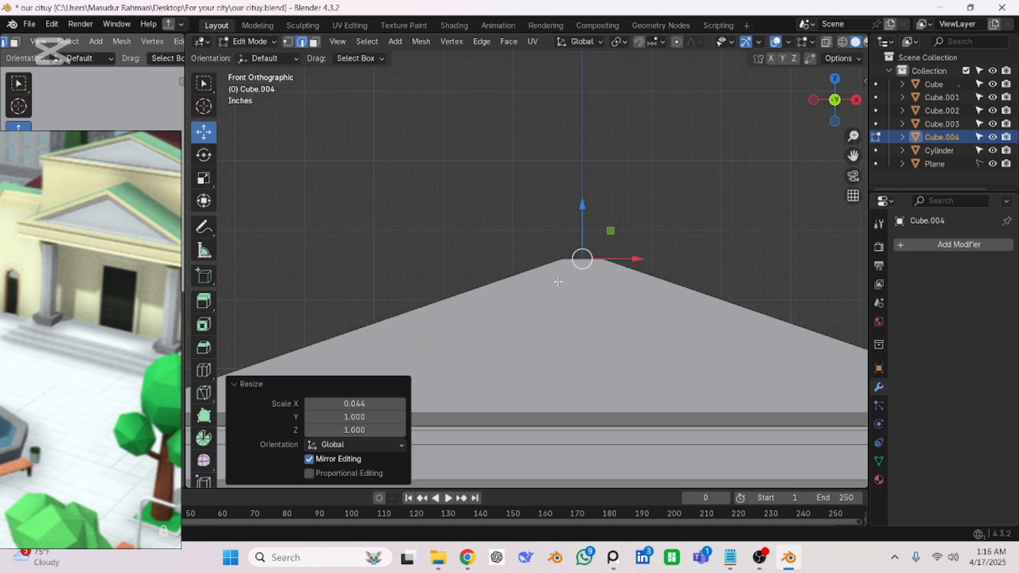
- Narrow the gable's ridge further by scaling its two edges along X to about 0.29
{"action": "middle_click_drag", "start_coordinate": [517, 244], "coordinate": [682, 312]}
{"action": "key", "text": "s"}
{"action": "key", "text": "x"}
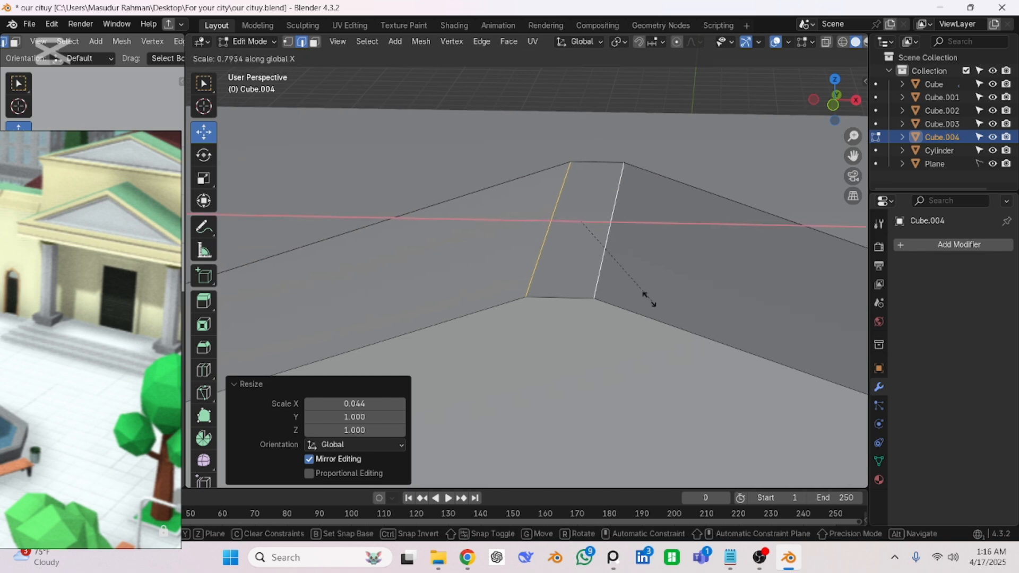
{"action": "left_click", "coordinate": [578, 261]}
{"action": "scroll", "coordinate": [655, 320], "scroll_direction": "up", "scroll_amount": 3}
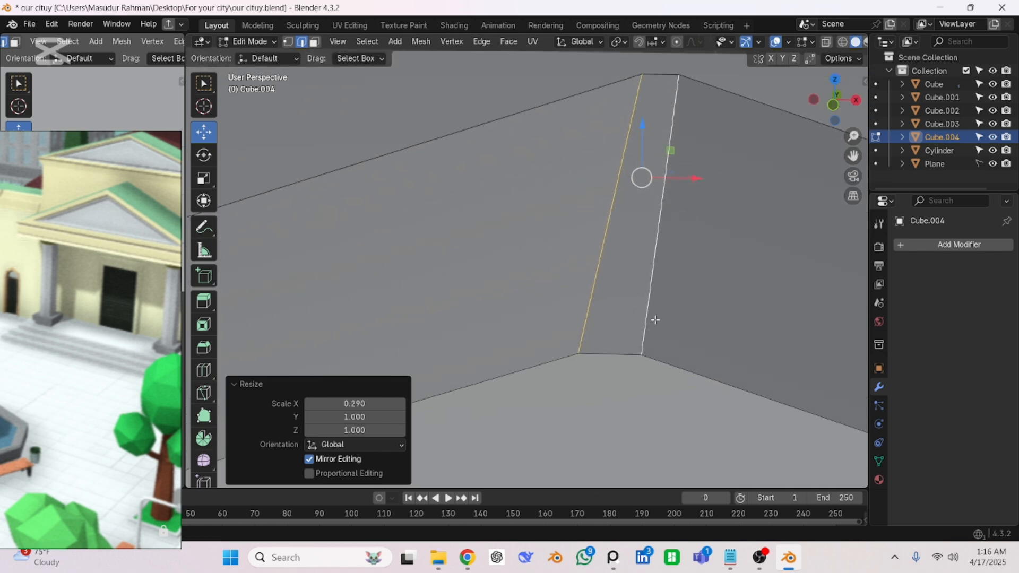
- Scale the gable's two ridge edges along X until they nearly meet, and switch to vertex select mode
{"action": "middle_click_drag", "start_coordinate": [679, 318], "coordinate": [657, 311]}
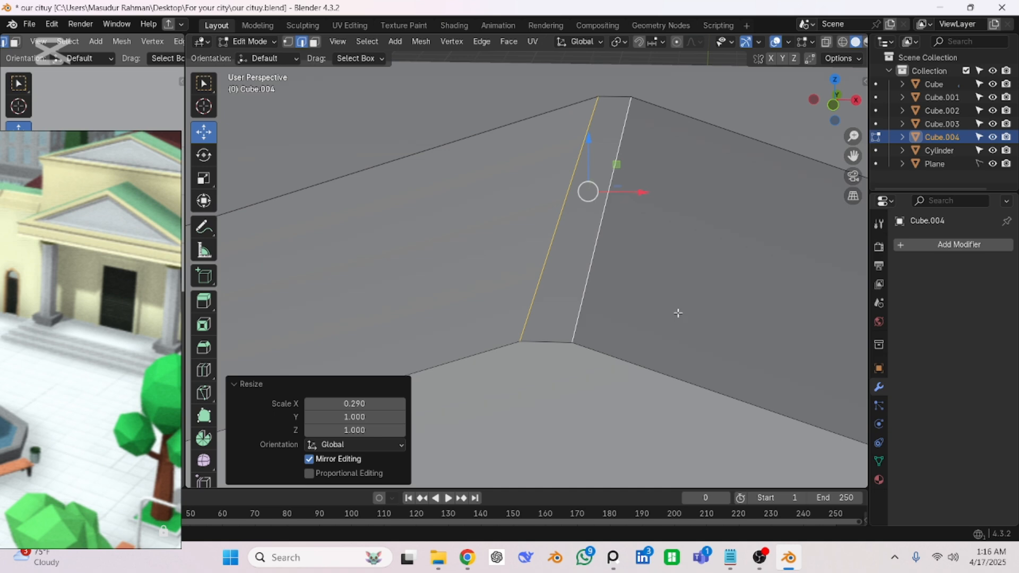
{"action": "key", "text": "s"}
{"action": "key", "text": "x"}
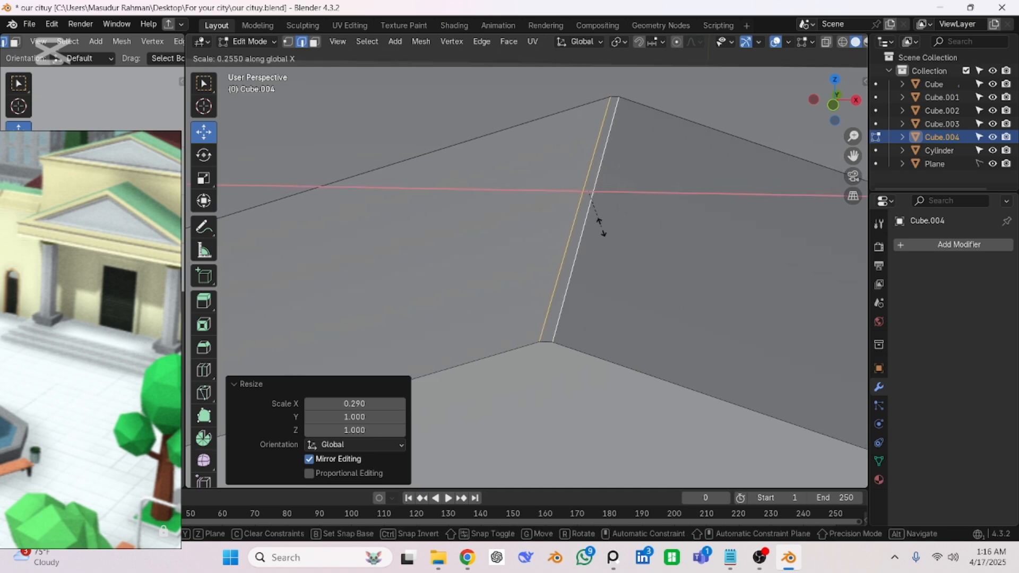
{"action": "left_click", "coordinate": [600, 223]}
{"action": "left_click", "coordinate": [482, 142]}
{"action": "scroll", "coordinate": [486, 152], "scroll_direction": "down", "scroll_amount": 3}
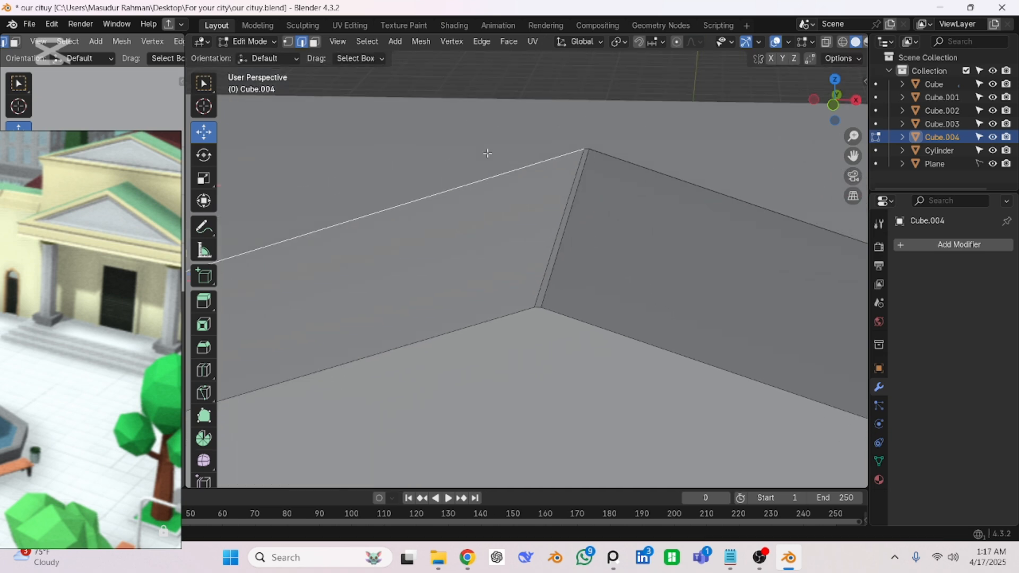
{"action": "scroll", "coordinate": [542, 292], "scroll_direction": "up", "scroll_amount": 2}
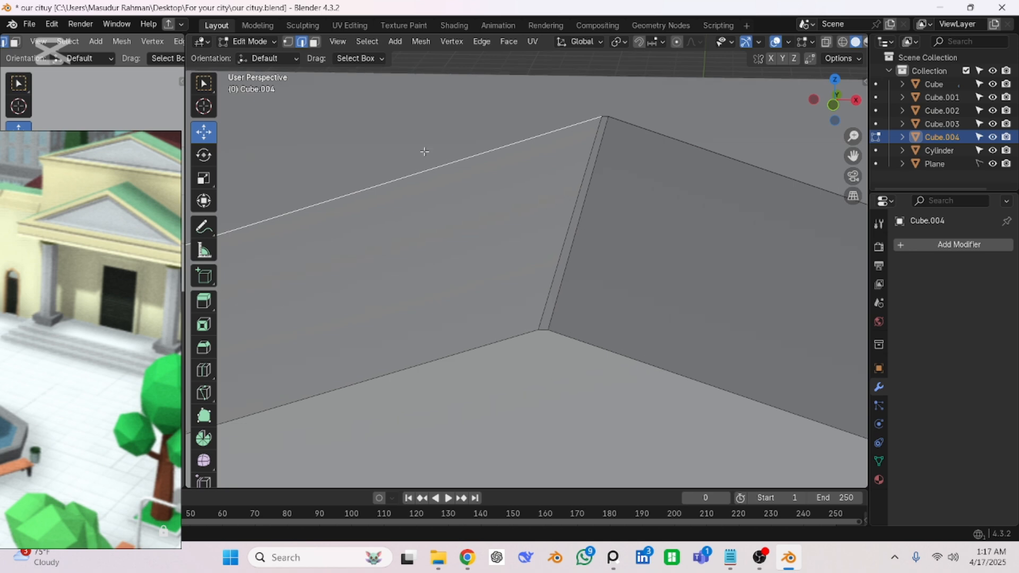
{"action": "left_click", "coordinate": [288, 41]}
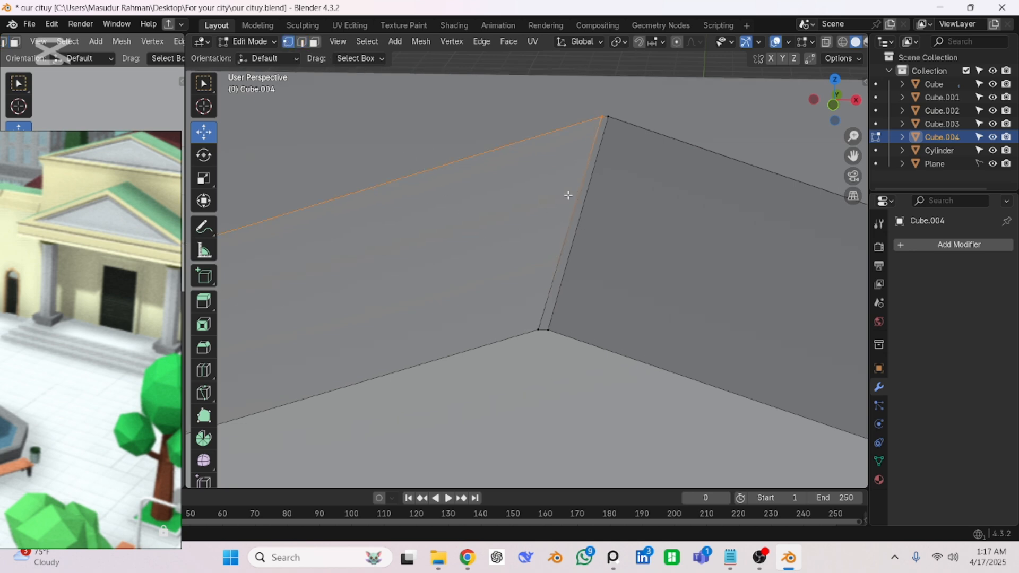
- Try to merge the two vertices at the front end of the ridge at their center
{"action": "left_click_drag", "start_coordinate": [528, 314], "coordinate": [576, 342]}
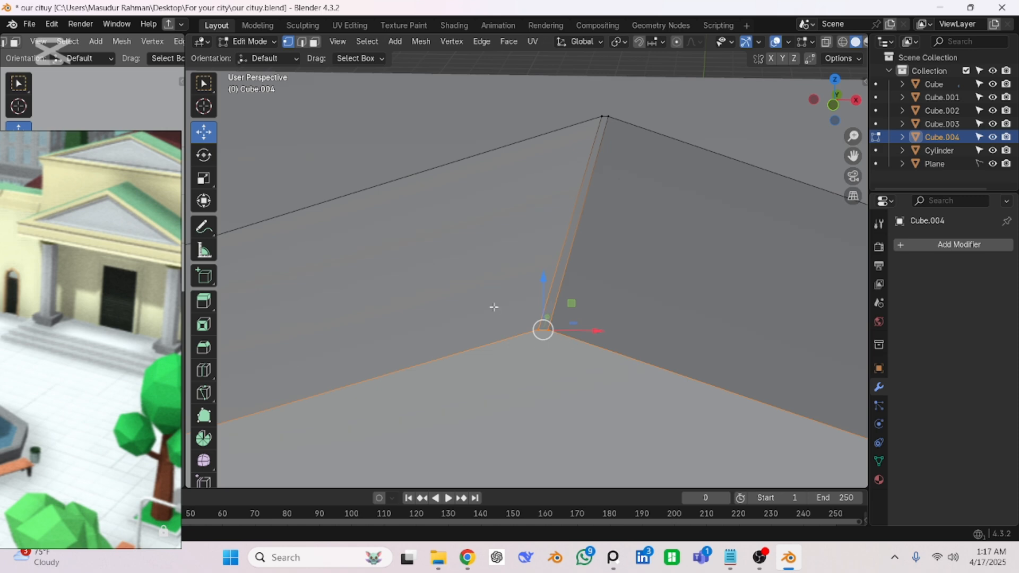
{"action": "left_click_drag", "start_coordinate": [494, 307], "coordinate": [602, 352]}
{"action": "key", "text": "m"}
{"action": "left_click", "coordinate": [579, 357]}
{"action": "key", "text": "m"}
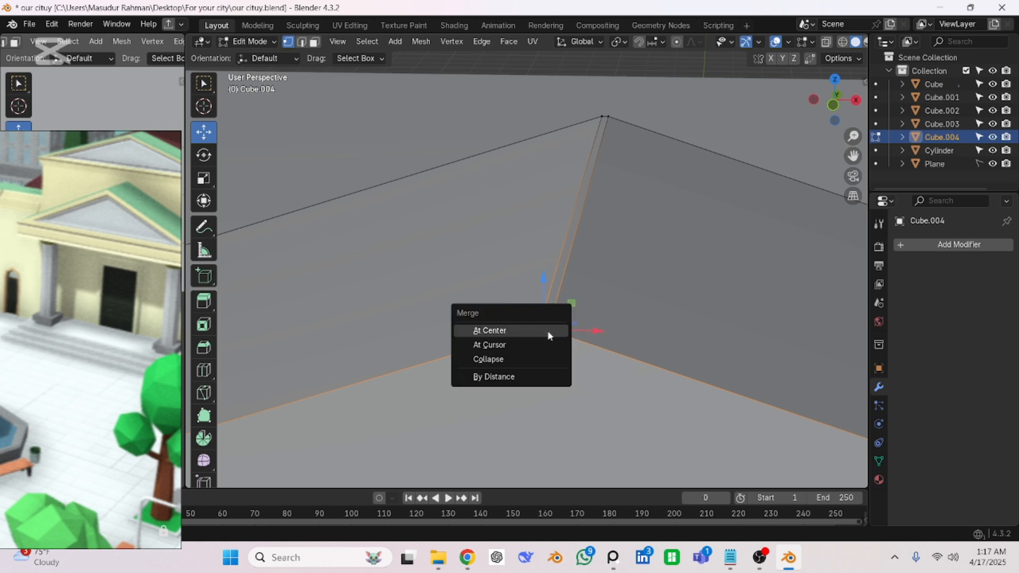
{"action": "left_click", "coordinate": [548, 335]}
{"action": "key", "text": "m"}
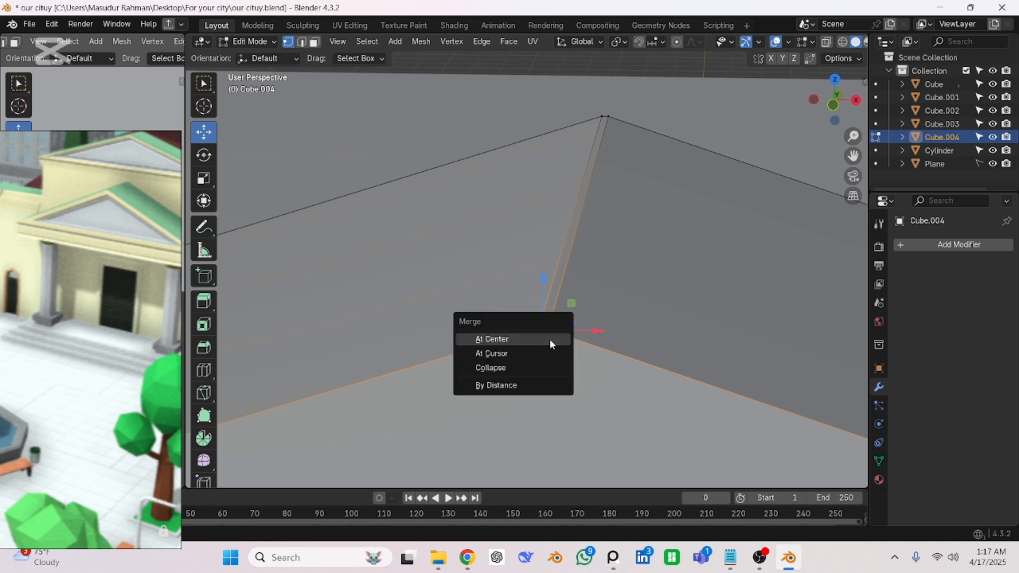
{"action": "left_click", "coordinate": [549, 339]}
{"action": "key", "text": "ctrl+z"}
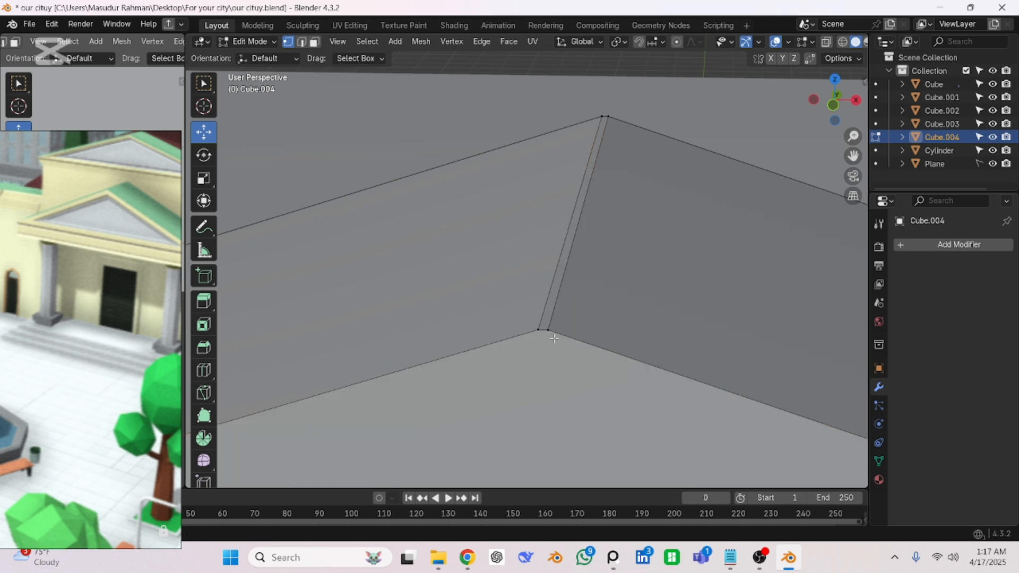
- Select the two vertices at the front end of the ridge one by one and merge them at center
{"action": "left_click", "coordinate": [534, 328]}
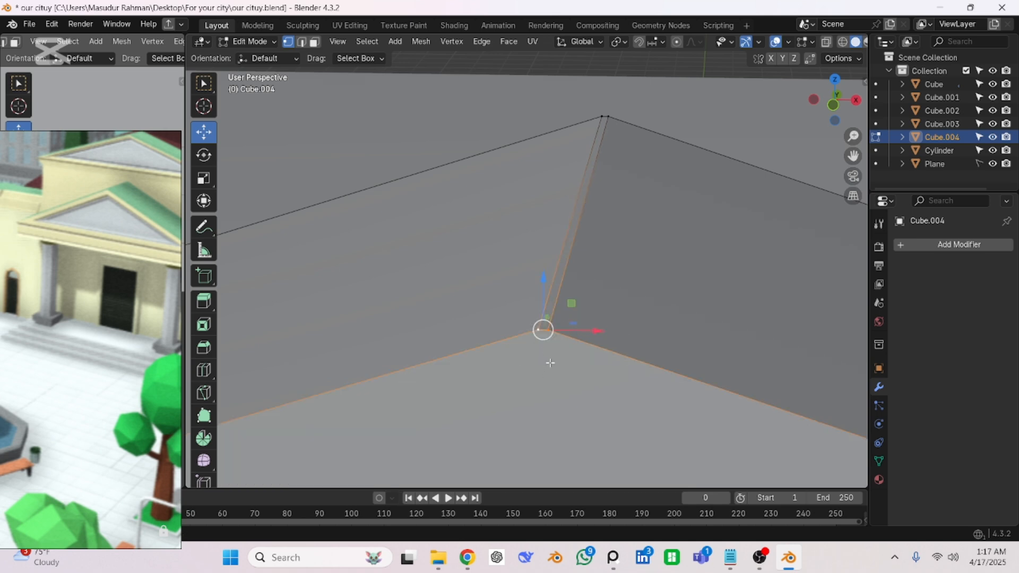
{"action": "key", "text": "alt+a"}
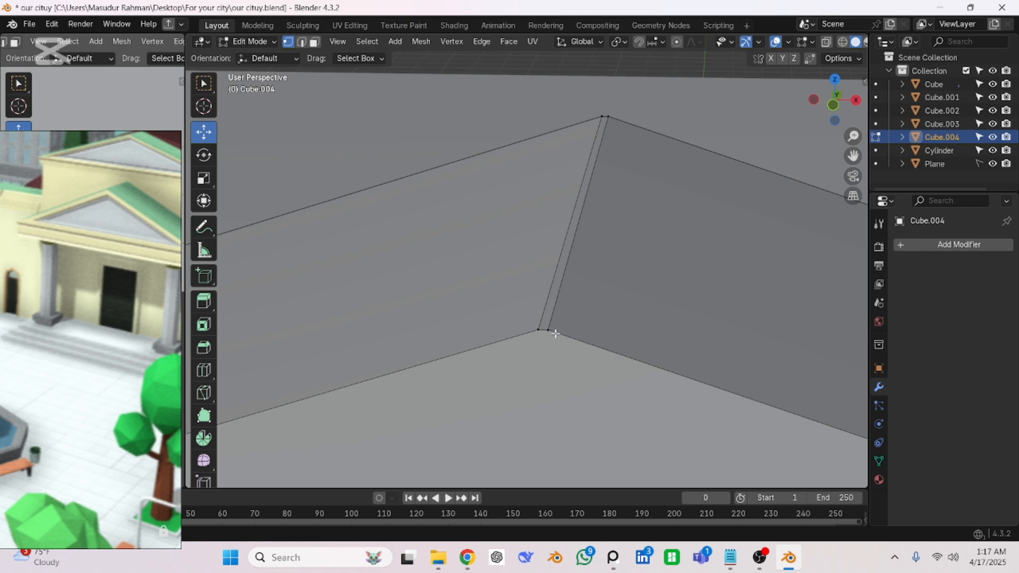
{"action": "left_click", "coordinate": [551, 331]}
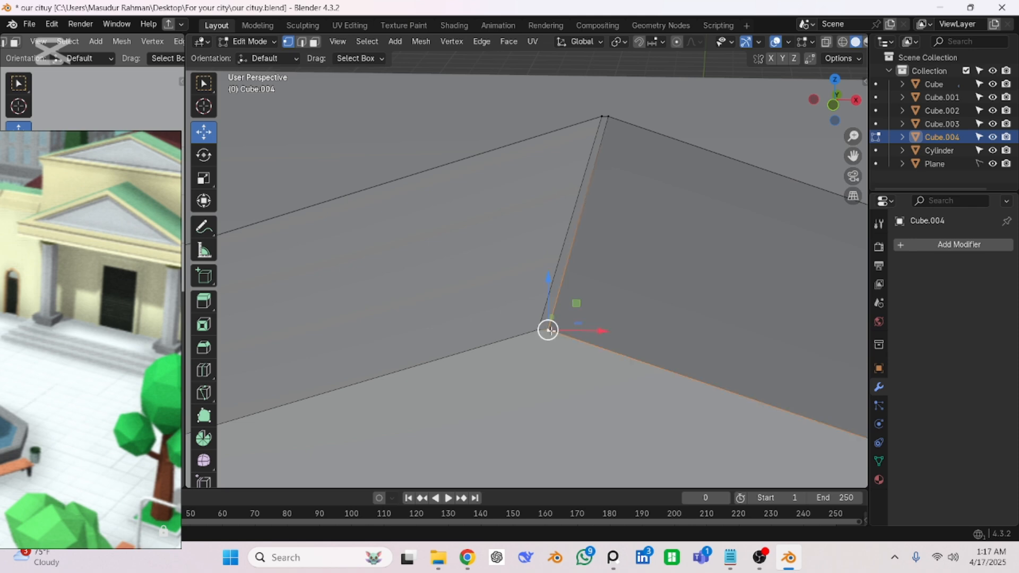
{"action": "key", "text": "m"}
{"action": "left_click", "coordinate": [537, 328], "text": "shift"}
{"action": "key", "text": "m"}
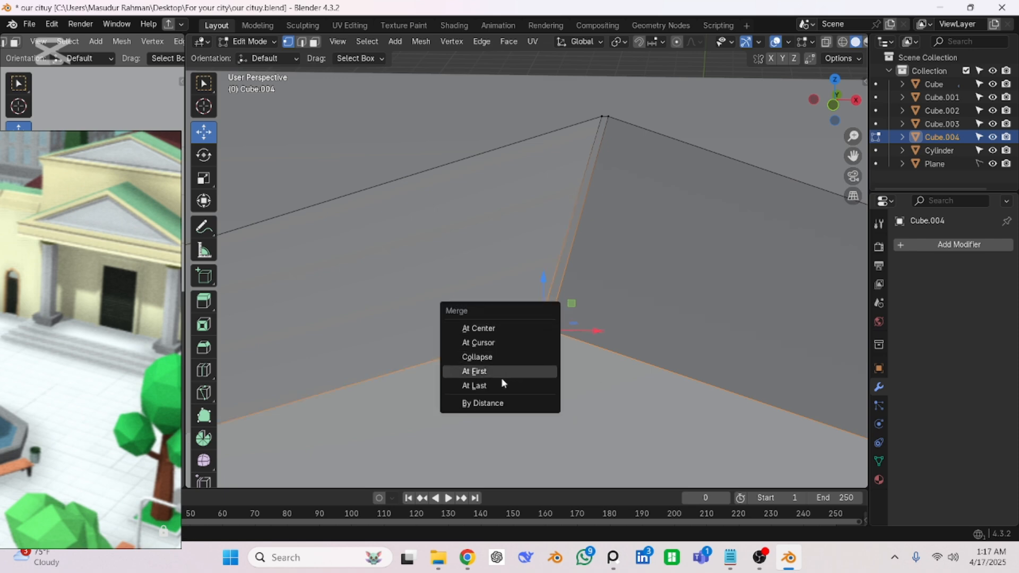
{"action": "left_click", "coordinate": [515, 381]}
{"action": "key", "text": "ctrl+z"}
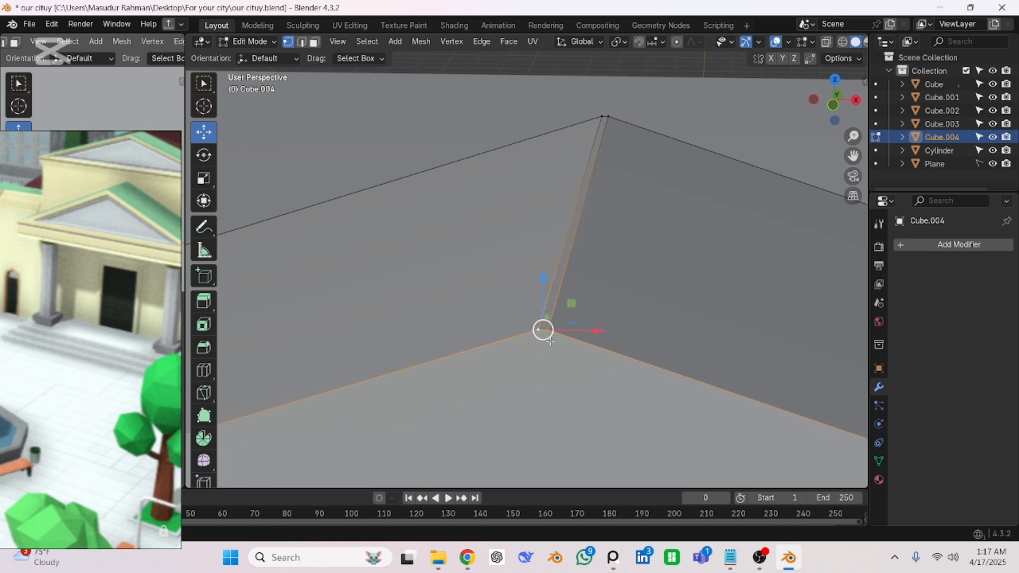
{"action": "key", "text": "m"}
{"action": "left_click", "coordinate": [513, 284]}
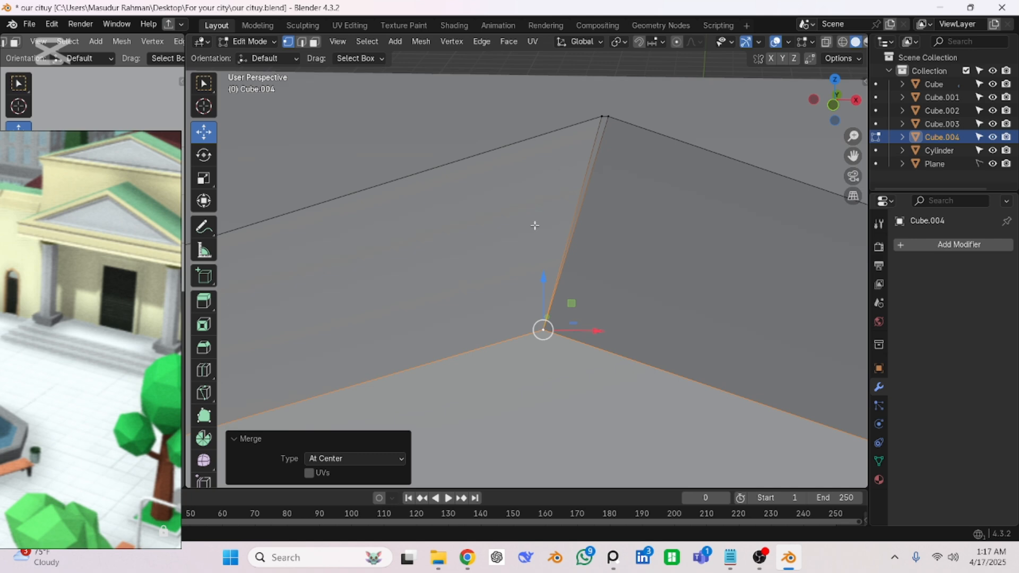
- Merge the two vertices at the rear end of the ridge at center
{"action": "left_click_drag", "start_coordinate": [575, 103], "coordinate": [634, 130]}
{"action": "key", "text": "m"}
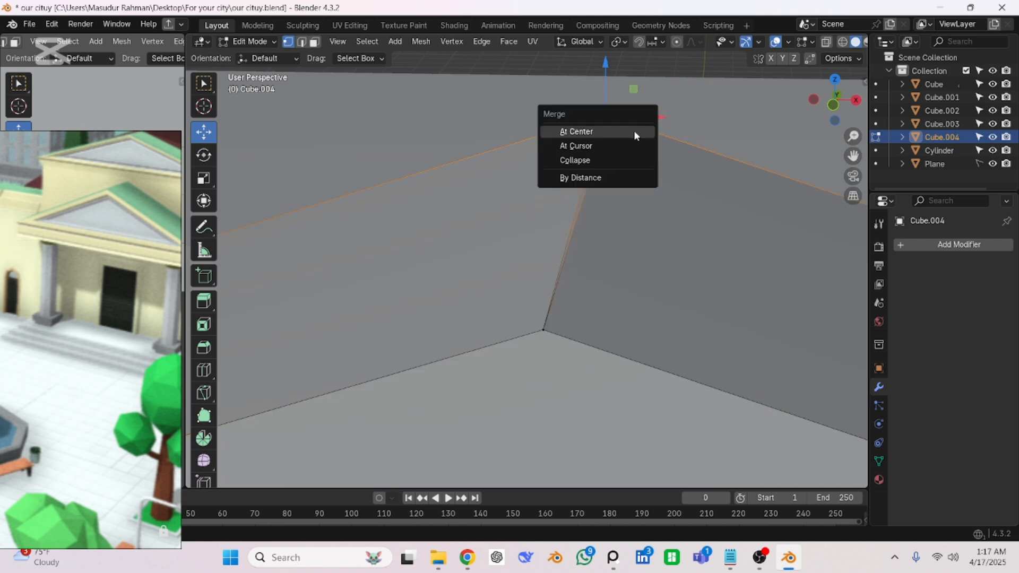
{"action": "left_click", "coordinate": [633, 130]}
{"action": "scroll", "coordinate": [595, 221], "scroll_direction": "down", "scroll_amount": 2}
{"action": "scroll", "coordinate": [595, 221], "scroll_direction": "down", "scroll_amount": 6}
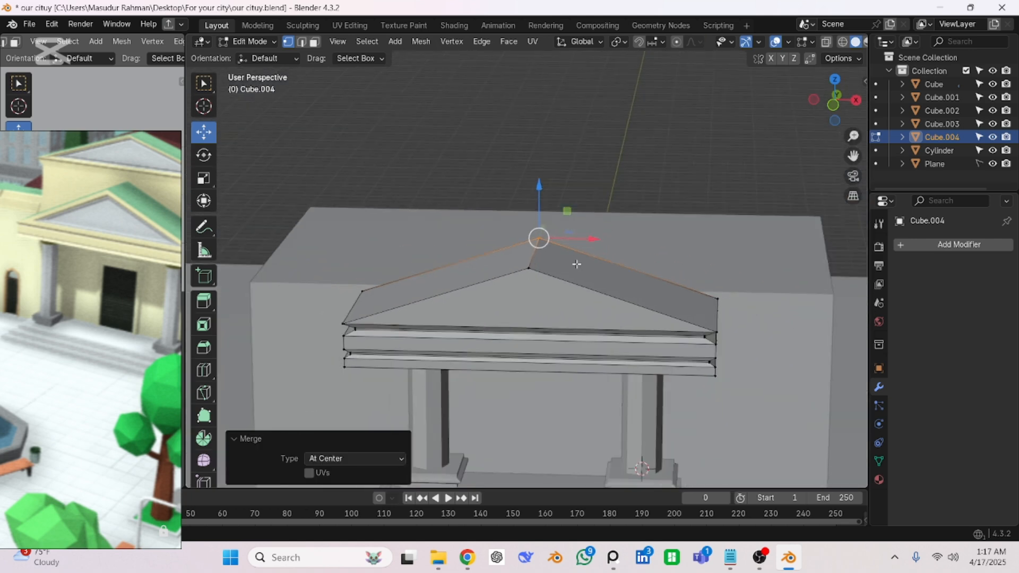
- Return to object mode and save the file
{"action": "key", "text": "Tab"}
{"action": "scroll", "coordinate": [690, 307], "scroll_direction": "up", "scroll_amount": 2}
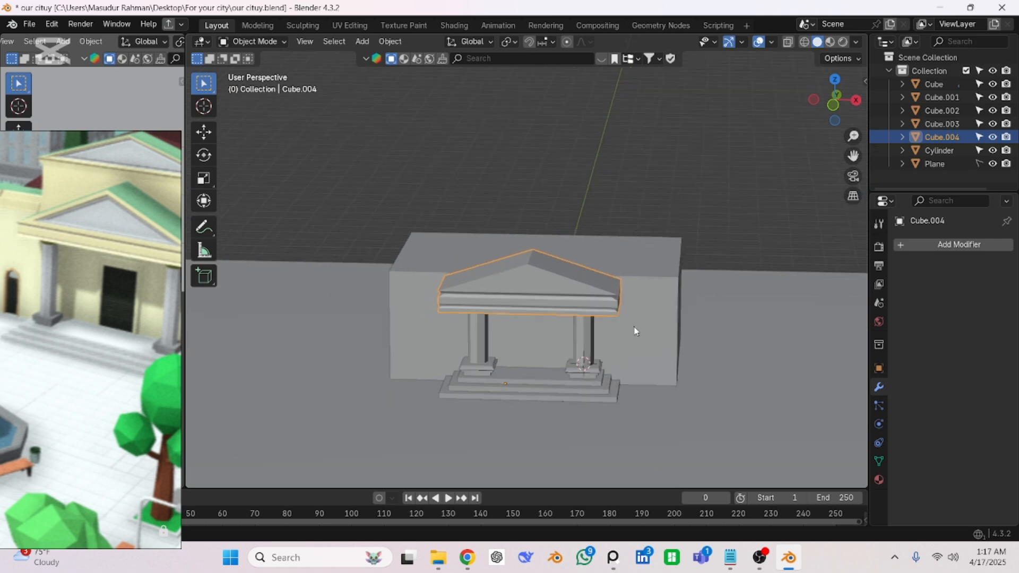
{"action": "scroll", "coordinate": [690, 351], "scroll_direction": "up", "scroll_amount": 1}
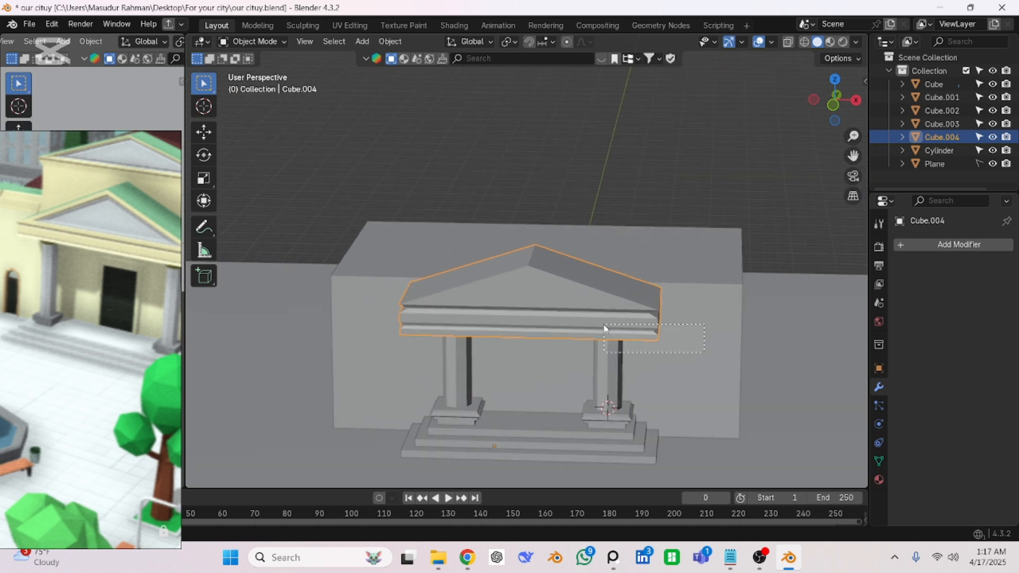
{"action": "left_click", "coordinate": [735, 352]}
{"action": "mouse_move", "coordinate": [691, 340]}
{"action": "middle_mouse_down"}
{"action": "mouse_move", "coordinate": [638, 351]}
{"action": "mouse_move", "coordinate": [681, 326]}
{"action": "mouse_move", "coordinate": [742, 313]}
{"action": "mouse_move", "coordinate": [660, 345]}
{"action": "mouse_move", "coordinate": [710, 342]}
{"action": "middle_mouse_up"}
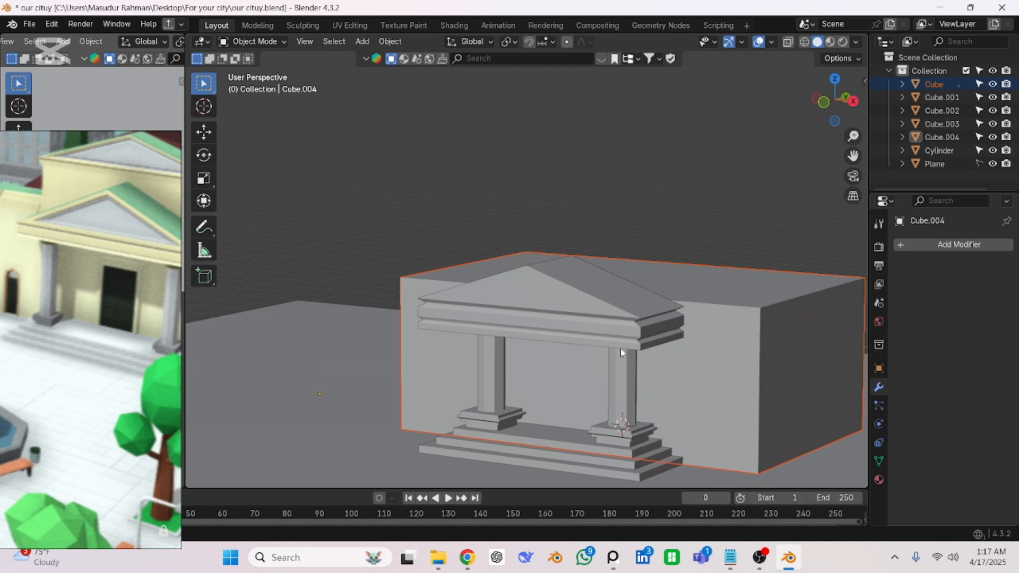
{"action": "key", "text": "ctrl+s"}
{"action": "middle_click_drag", "start_coordinate": [572, 350], "coordinate": [649, 342]}
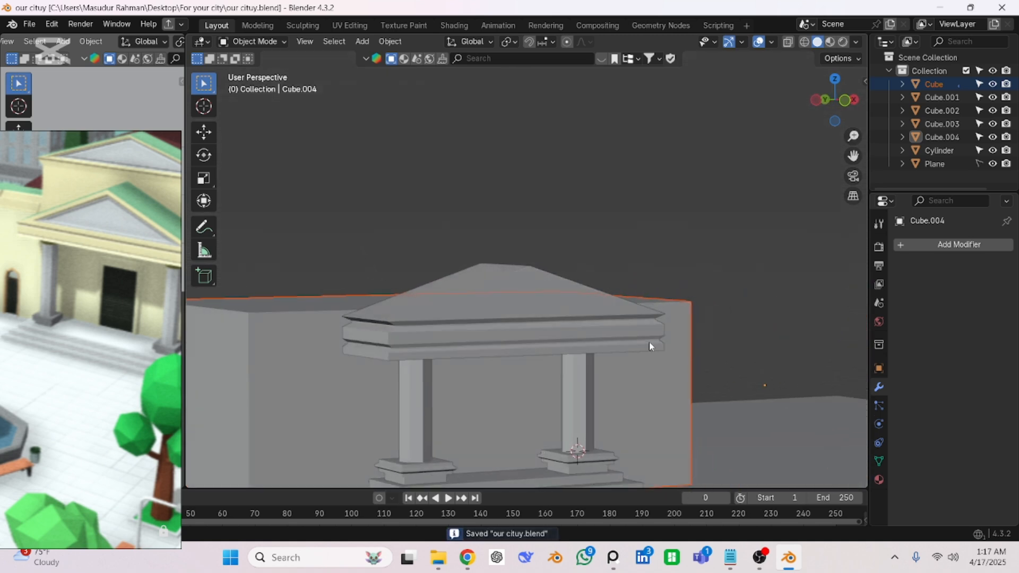
- Open the roof block in edit mode with face selection and select its front triangular gable face
{"action": "mouse_move", "coordinate": [518, 311]}
{"action": "middle_mouse_down"}
{"action": "mouse_move", "coordinate": [558, 336]}
{"action": "mouse_move", "coordinate": [530, 307]}
{"action": "middle_mouse_up"}
{"action": "left_click", "coordinate": [531, 310]}
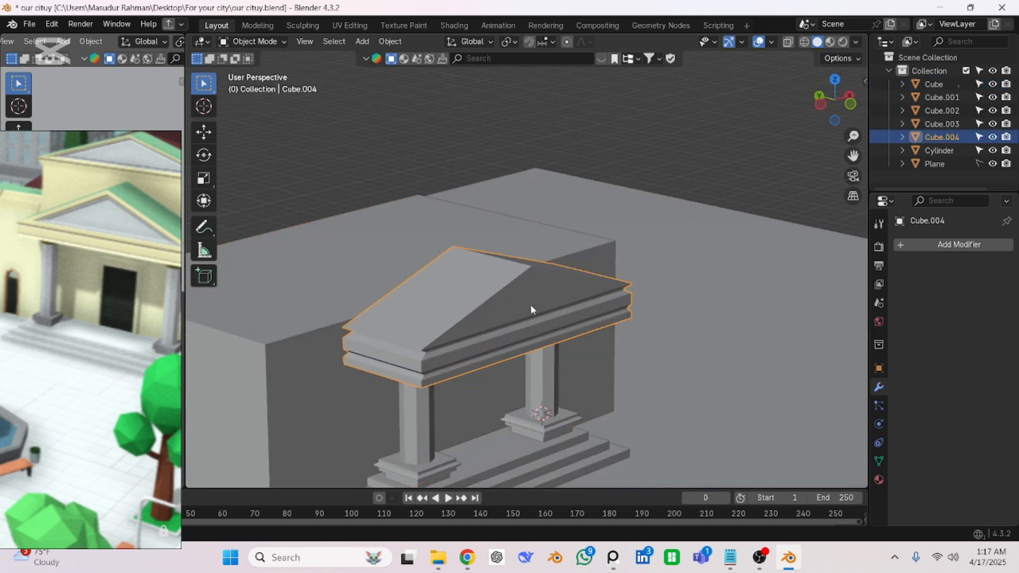
{"action": "key", "text": "Tab"}
{"action": "scroll", "coordinate": [534, 304], "scroll_direction": "up", "scroll_amount": 2}
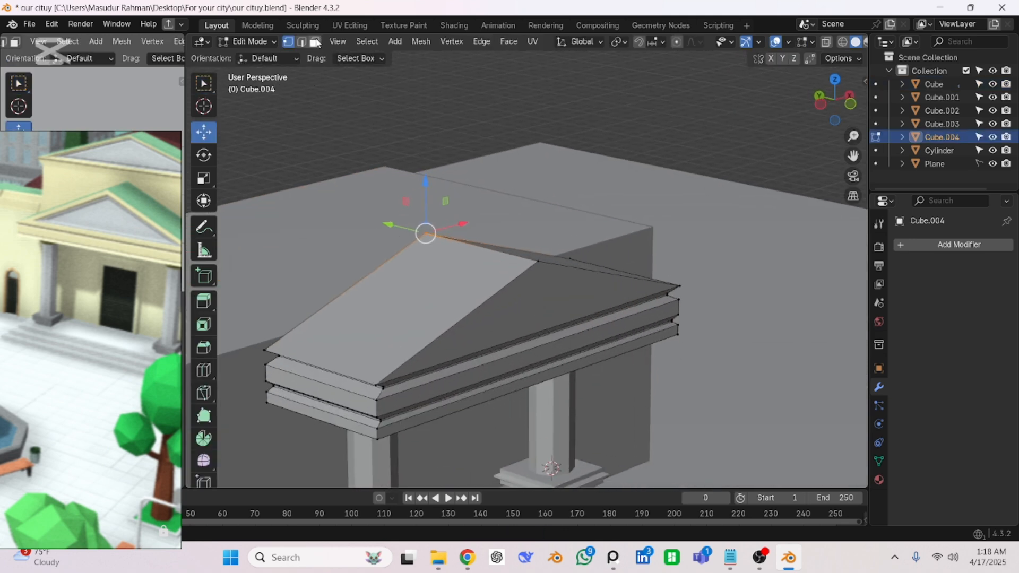
{"action": "left_click", "coordinate": [315, 42]}
{"action": "left_click", "coordinate": [548, 318]}
{"action": "scroll", "coordinate": [548, 318], "scroll_direction": "up", "scroll_amount": 2}
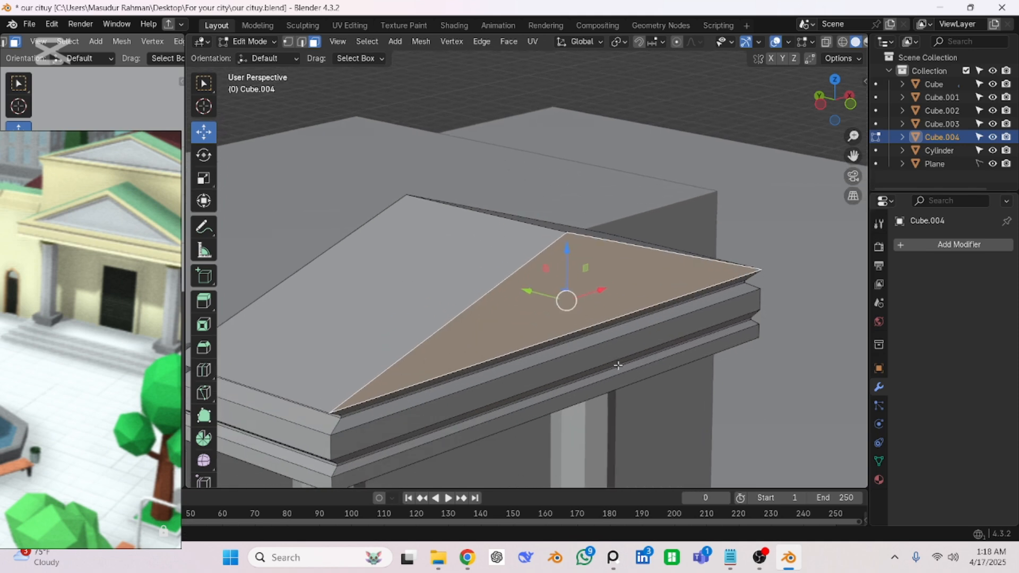
- Try extruding the front gable face inward by about 8.6 inches
{"action": "key", "text": "e"}
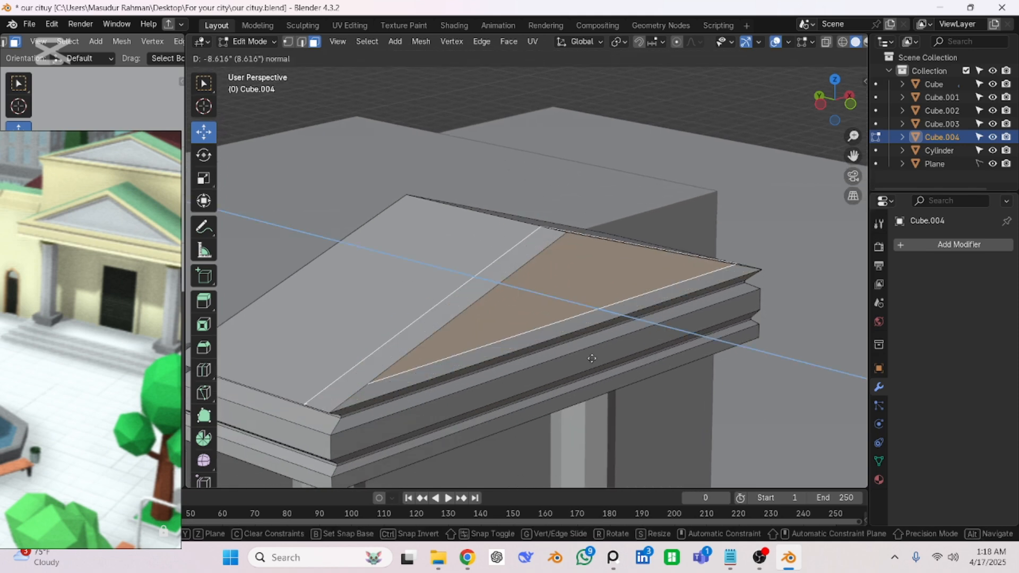
{"action": "left_click", "coordinate": [592, 358]}
{"action": "middle_click_drag", "start_coordinate": [628, 311], "coordinate": [652, 273]}
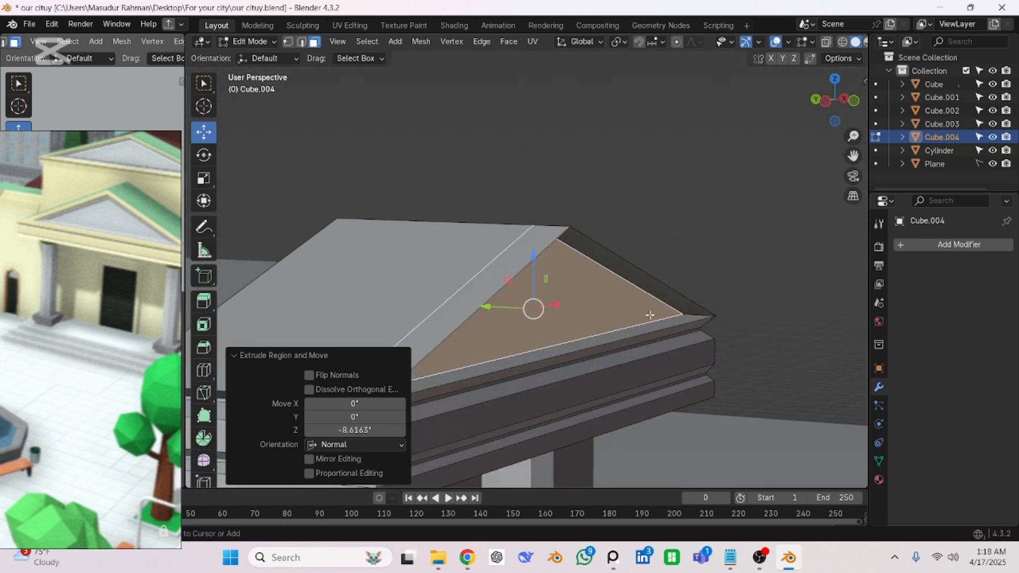
{"action": "middle_click_drag", "start_coordinate": [650, 316], "coordinate": [567, 365]}
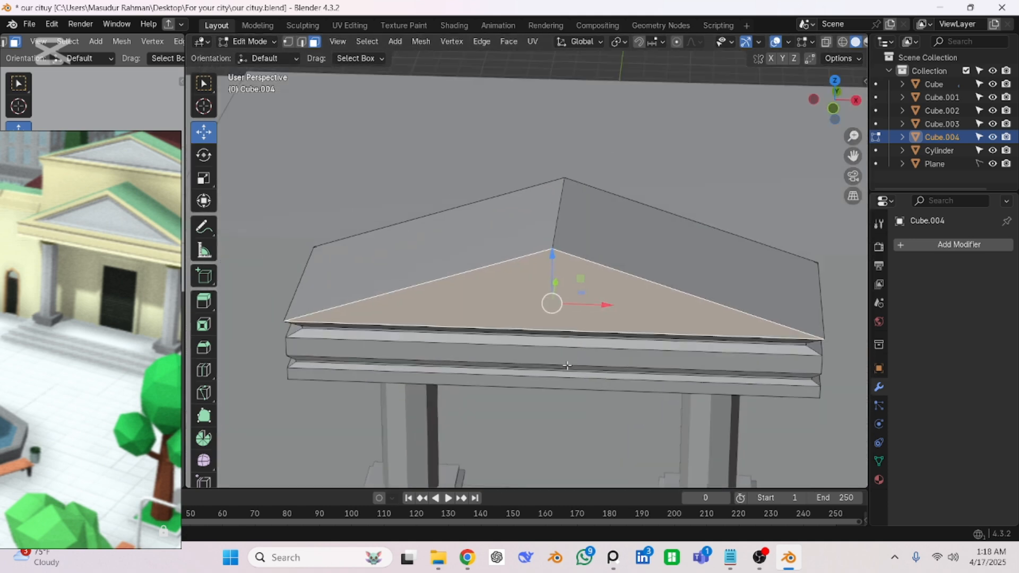
- Try scaling the front gable face uniformly to about 0.73
{"action": "scroll", "coordinate": [567, 365], "scroll_direction": "down", "scroll_amount": 1}
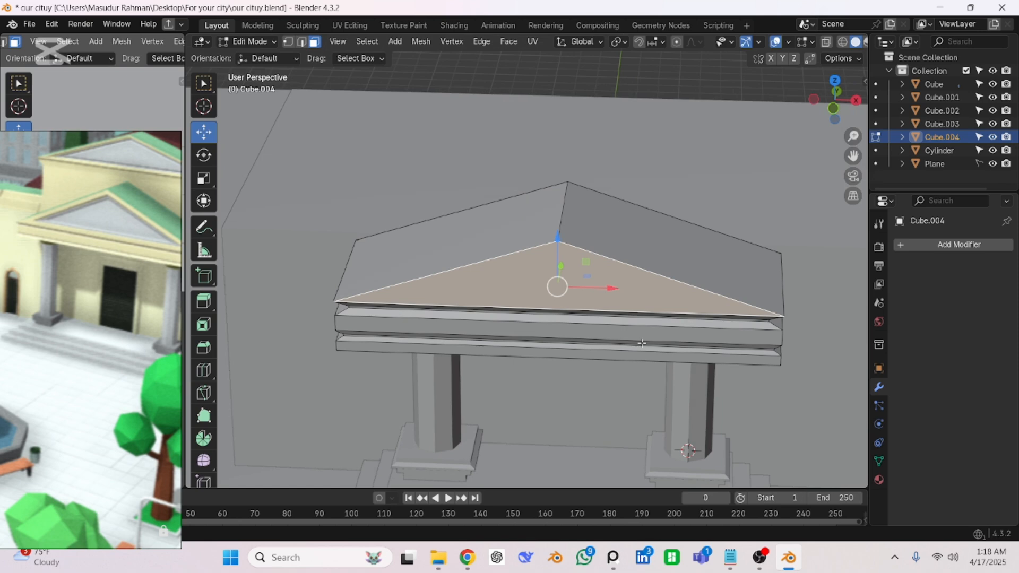
{"action": "key", "text": "s"}
{"action": "left_click", "coordinate": [611, 339]}
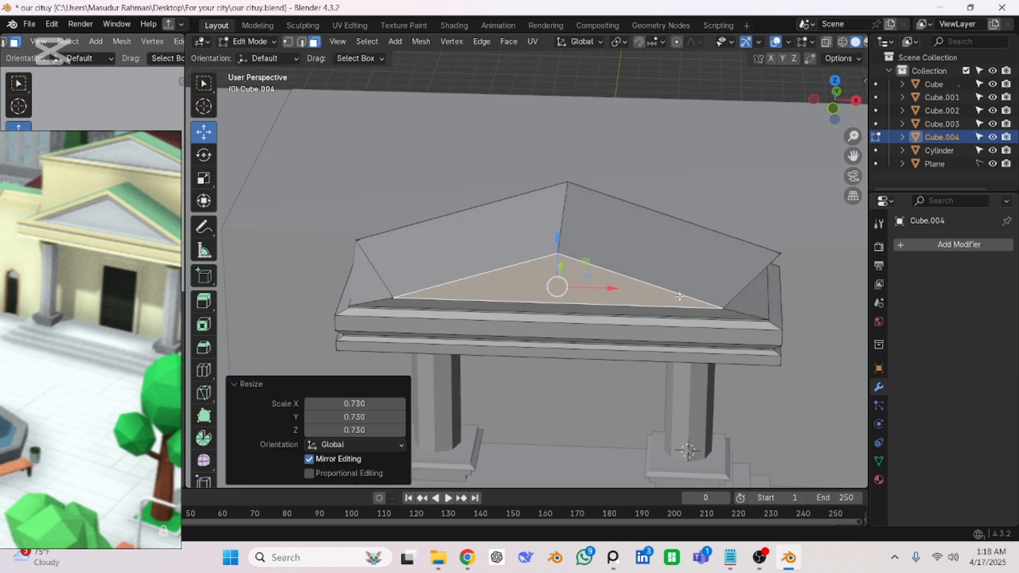
{"action": "middle_click_drag", "start_coordinate": [679, 296], "coordinate": [604, 299]}
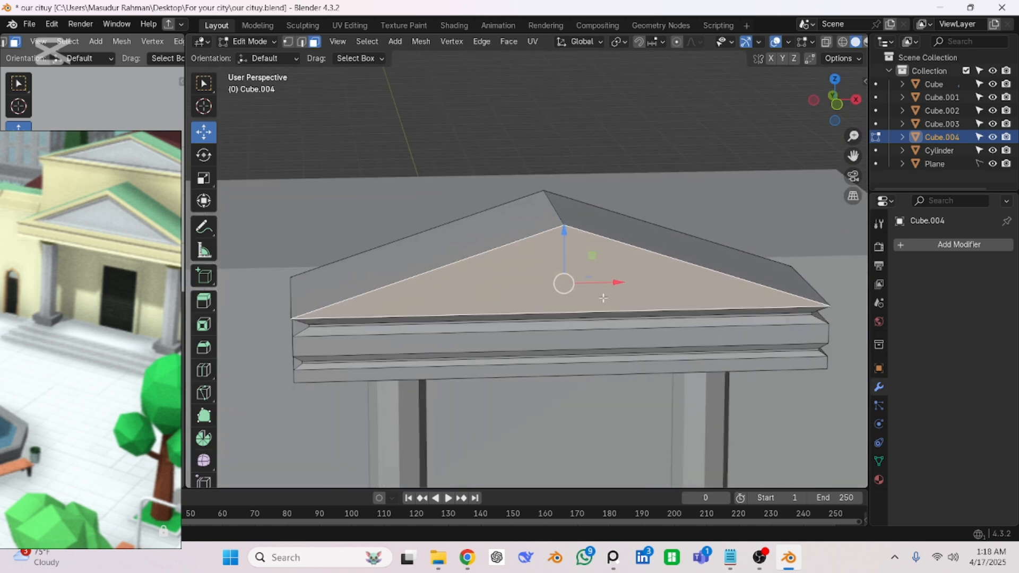
- Inset the front gable face with a thickness of about 1.66 inches
{"action": "scroll", "coordinate": [603, 298], "scroll_direction": "down", "scroll_amount": 3}
{"action": "scroll", "coordinate": [608, 248], "scroll_direction": "up", "scroll_amount": 4}
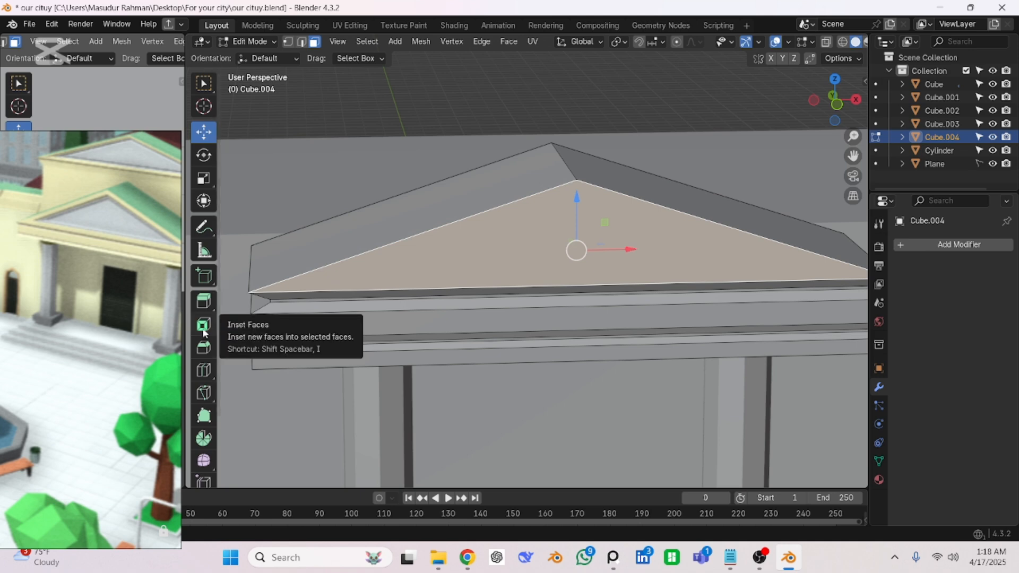
{"action": "scroll", "coordinate": [623, 255], "scroll_direction": "down", "scroll_amount": 4}
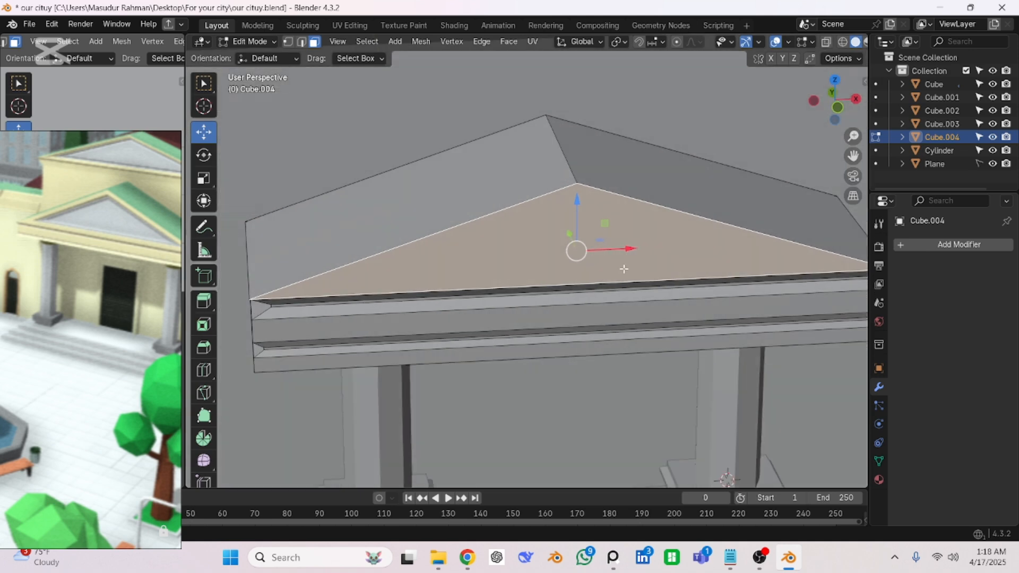
{"action": "scroll", "coordinate": [577, 285], "scroll_direction": "up", "scroll_amount": 4}
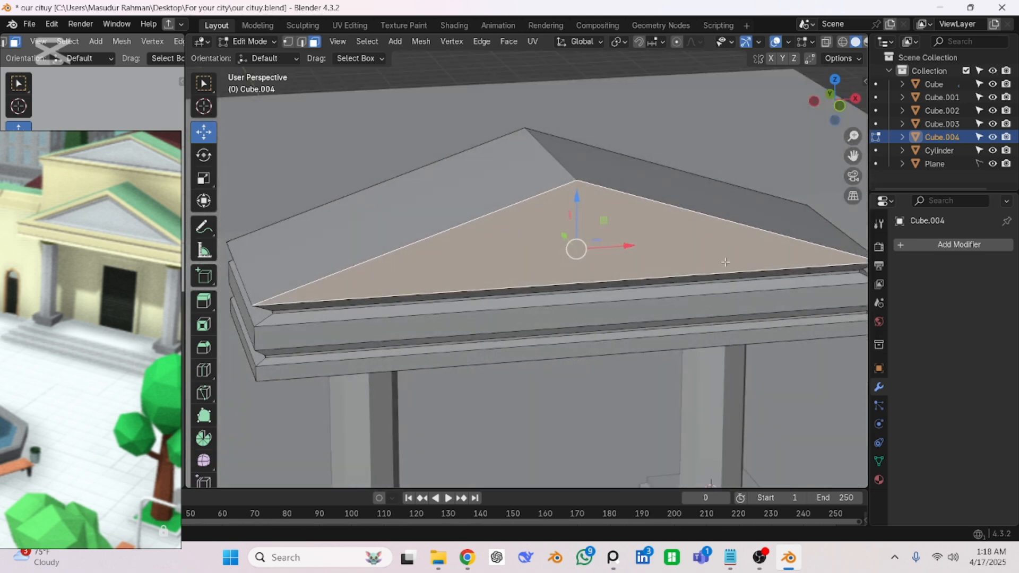
{"action": "key", "text": "i"}
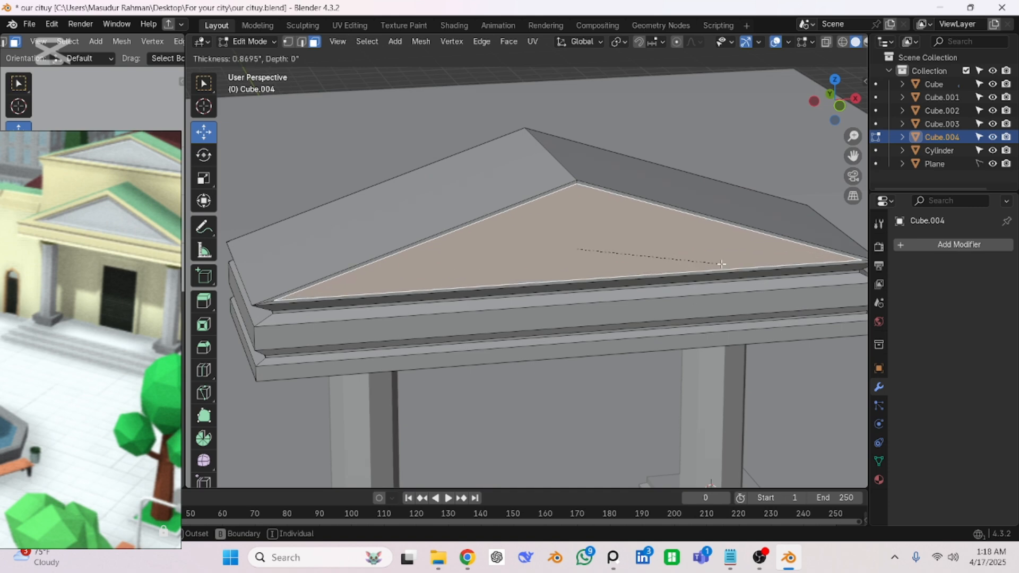
{"action": "left_click", "coordinate": [718, 265]}
{"action": "scroll", "coordinate": [718, 265], "scroll_direction": "down", "scroll_amount": 4}
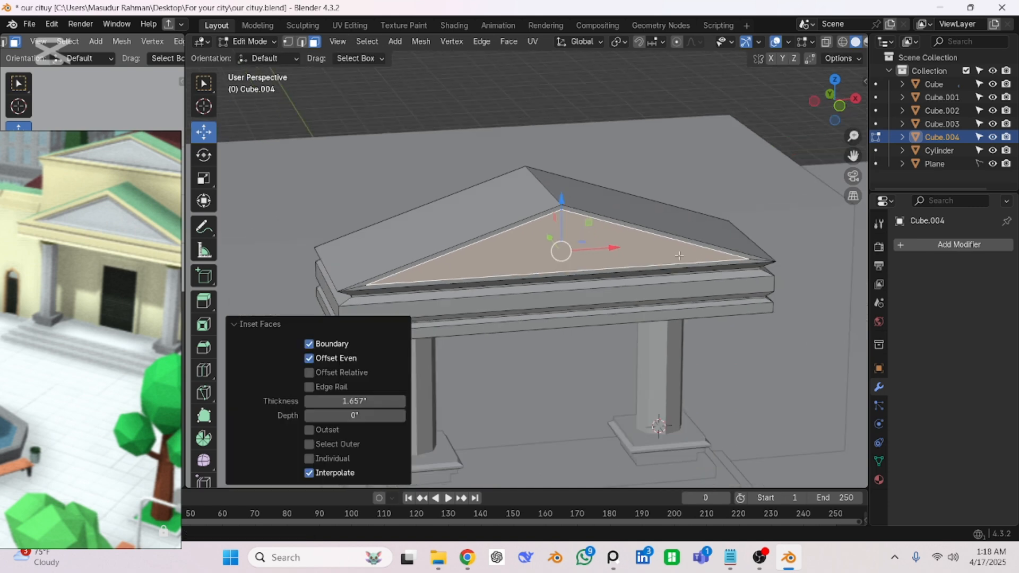
- Apply all transforms to the porch roof object and reopen it in edit mode
{"action": "middle_click_drag", "start_coordinate": [718, 264], "coordinate": [653, 243]}
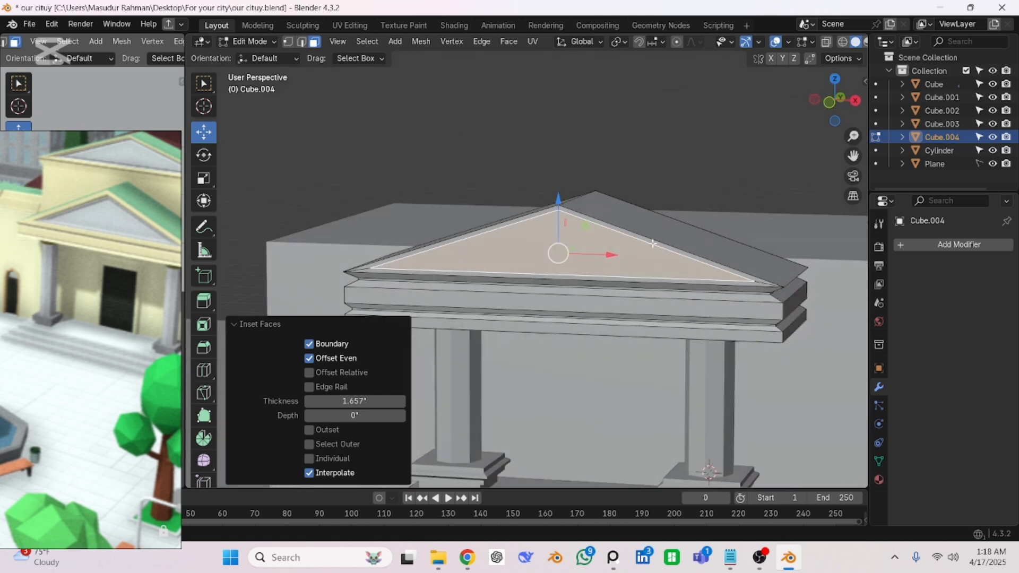
{"action": "key", "text": "Tab"}
{"action": "scroll", "coordinate": [631, 249], "scroll_direction": "down", "scroll_amount": 3}
{"action": "key", "text": "ctrl+a"}
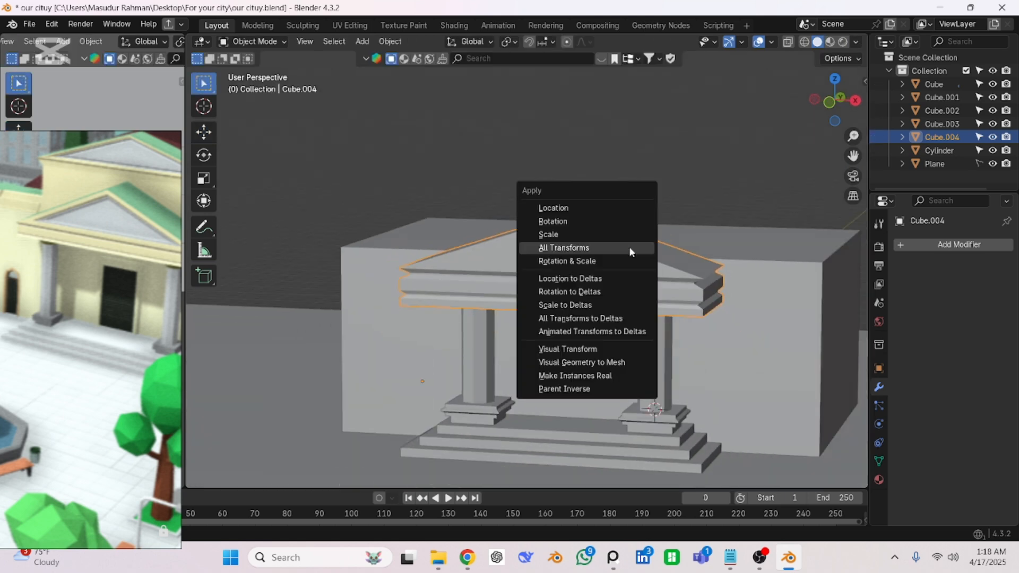
{"action": "left_click", "coordinate": [605, 252]}
{"action": "key", "text": "Tab"}
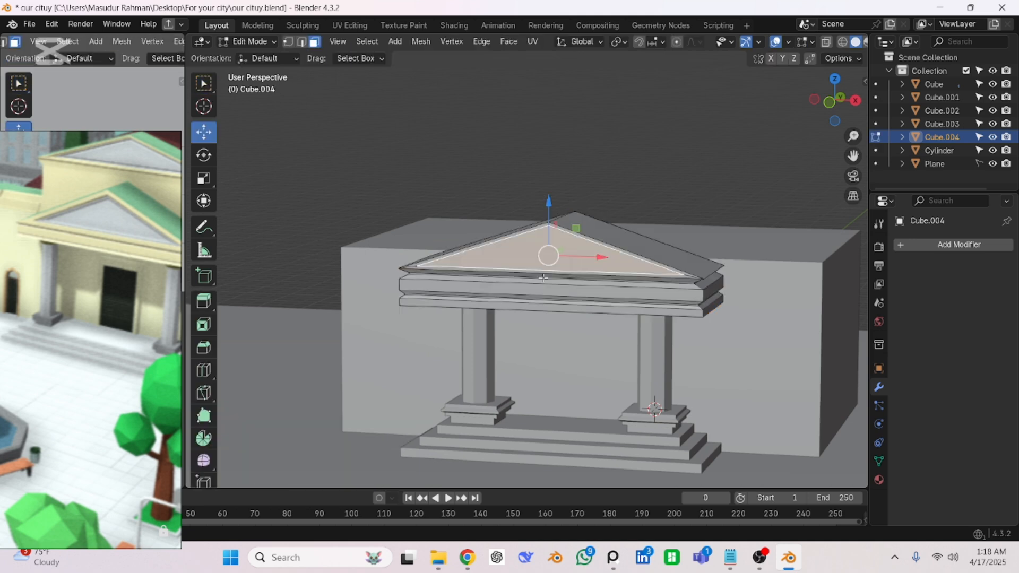
- Undo the front gable face's inset and inset the face again with a thickness of about 2.23 inches
{"action": "scroll", "coordinate": [553, 278], "scroll_direction": "up", "scroll_amount": 2}
{"action": "middle_click_drag", "start_coordinate": [553, 278], "coordinate": [616, 279]}
{"action": "scroll", "coordinate": [632, 269], "scroll_direction": "up", "scroll_amount": 1}
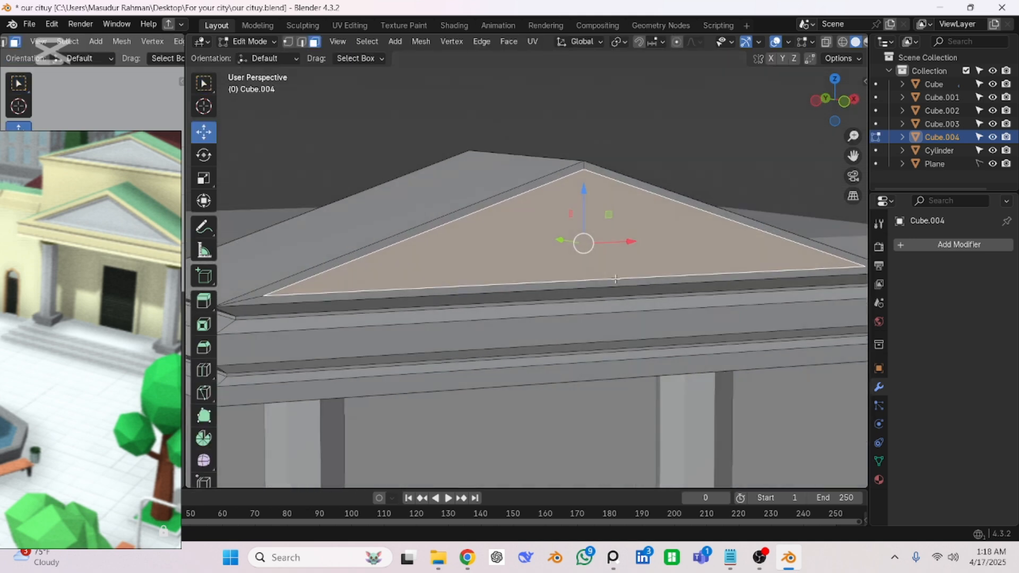
{"action": "key", "text": "Tab"}
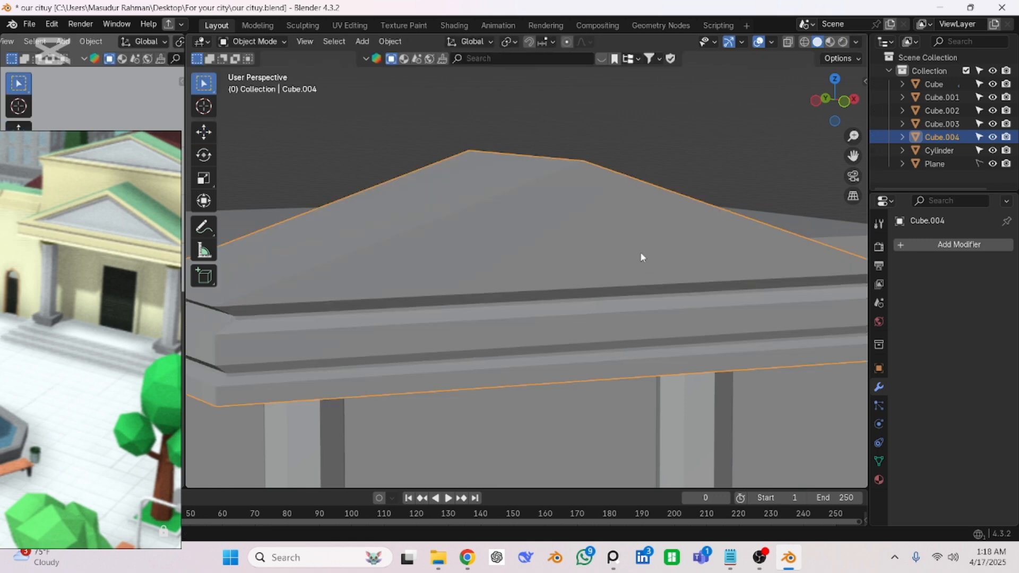
{"action": "key", "text": "Tab"}
{"action": "key", "text": "ctrl+z"}
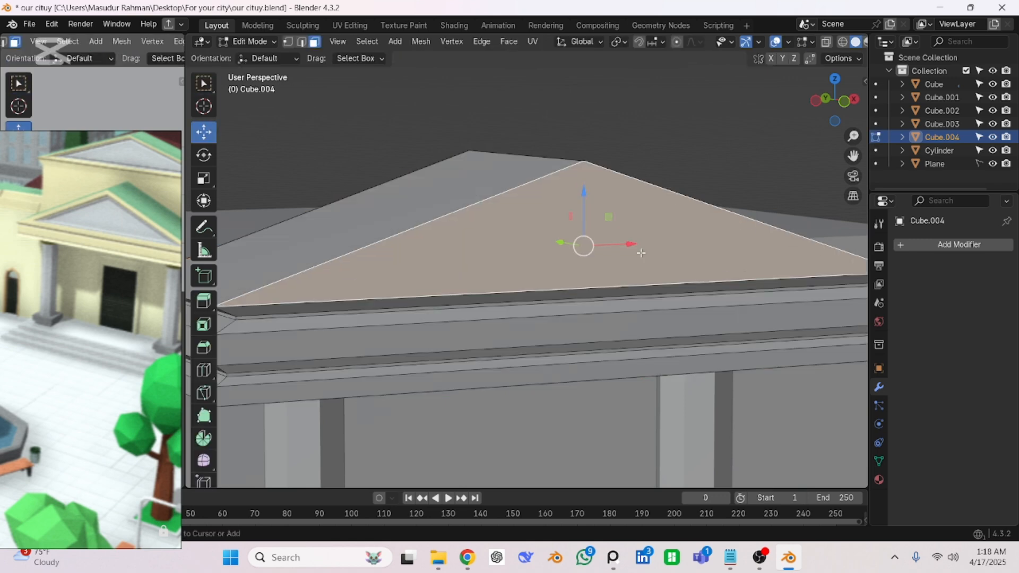
{"action": "key", "text": "i"}
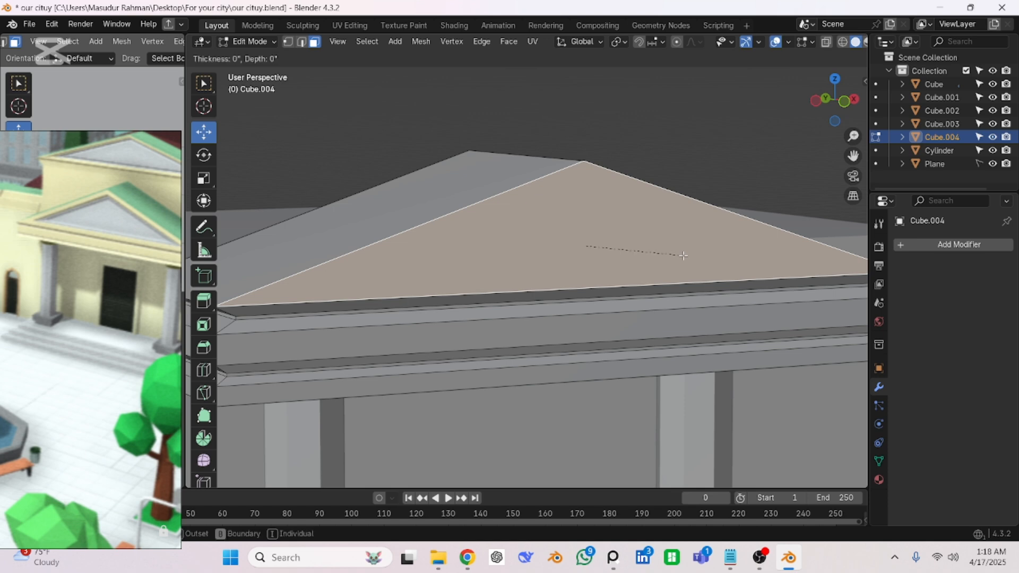
{"action": "left_click", "coordinate": [671, 262]}
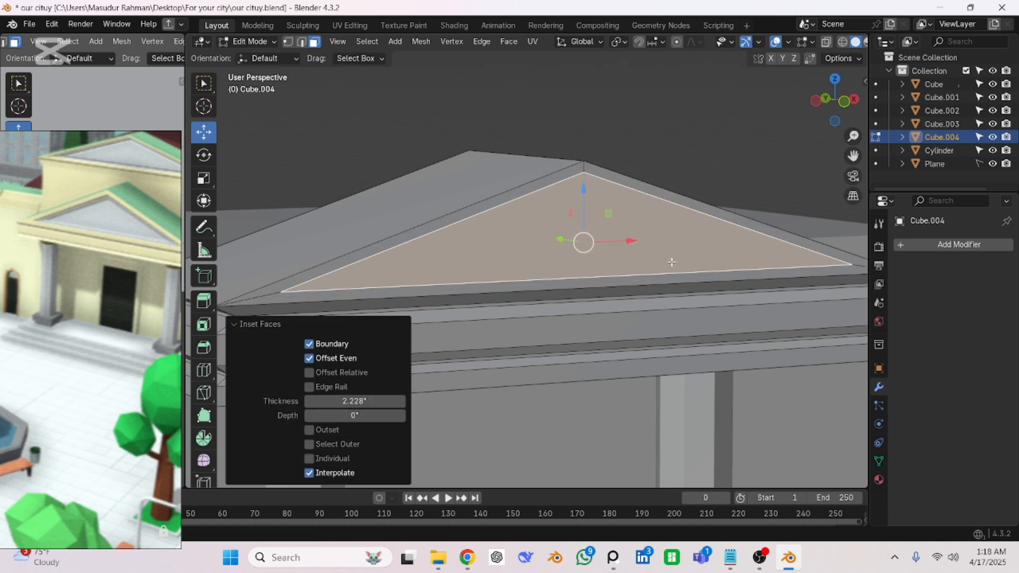
- Switch to the Sketchfab page in Chrome, examine the reference building's gable recess up close, and return to Blender
{"action": "scroll", "coordinate": [582, 249], "scroll_direction": "down", "scroll_amount": 3}
{"action": "middle_click_drag", "start_coordinate": [582, 250], "coordinate": [551, 272]}
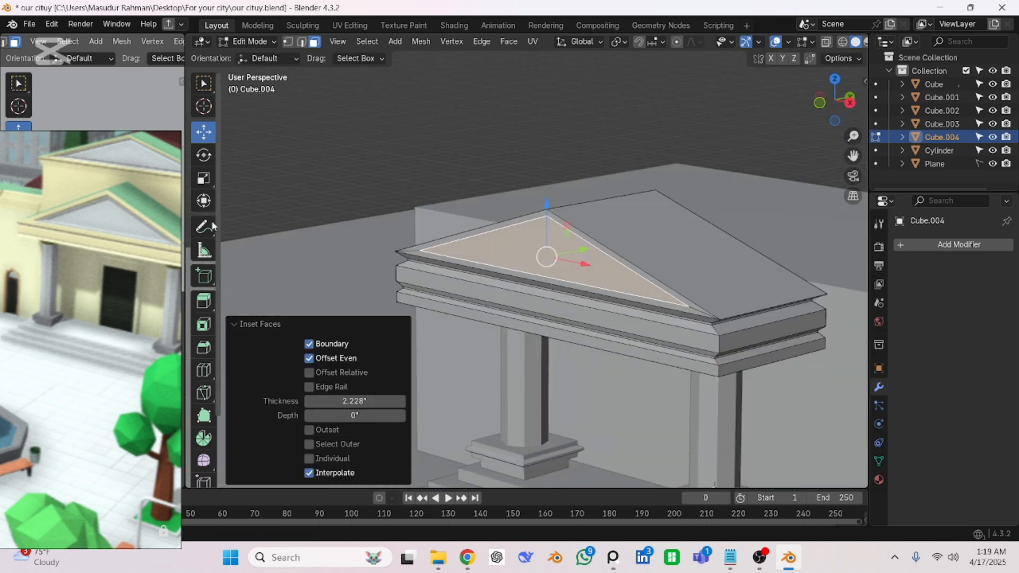
{"action": "scroll", "coordinate": [96, 207], "scroll_direction": "up", "scroll_amount": 6}
{"action": "scroll", "coordinate": [96, 209], "scroll_direction": "down", "scroll_amount": 5}
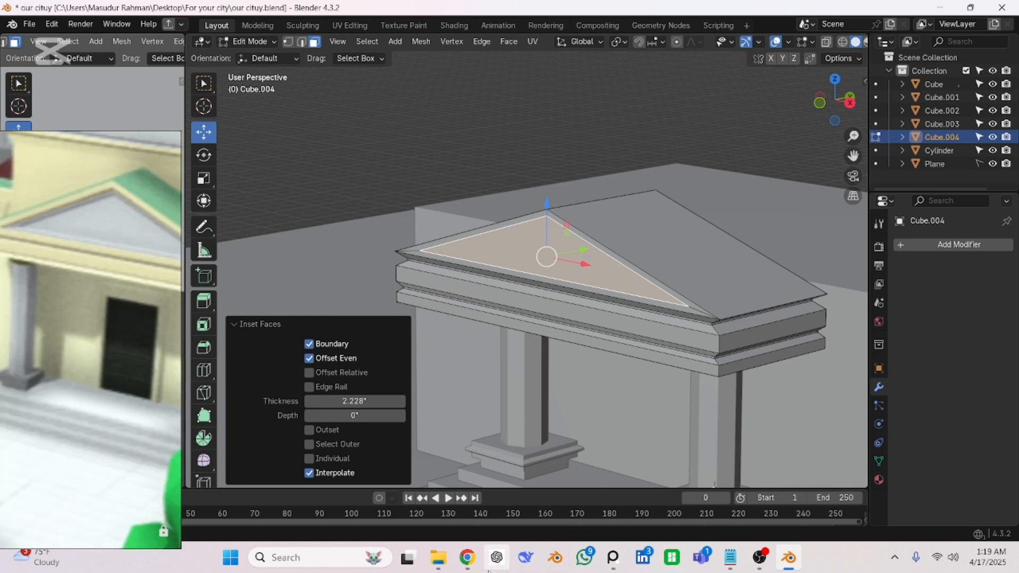
{"action": "left_click", "coordinate": [467, 558]}
{"action": "scroll", "coordinate": [417, 393], "scroll_direction": "up", "scroll_amount": 5}
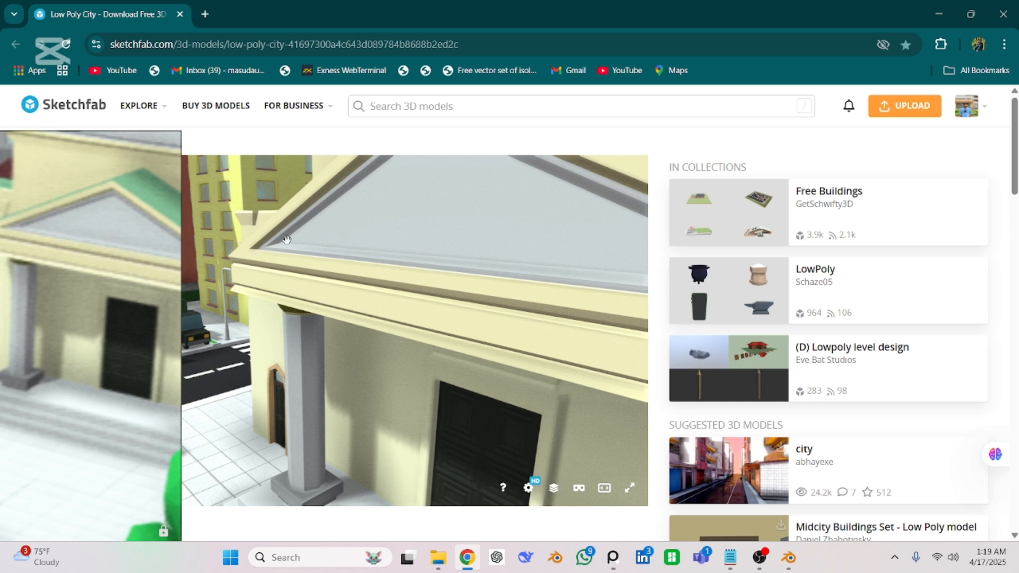
{"action": "scroll", "coordinate": [366, 260], "scroll_direction": "down", "scroll_amount": 8}
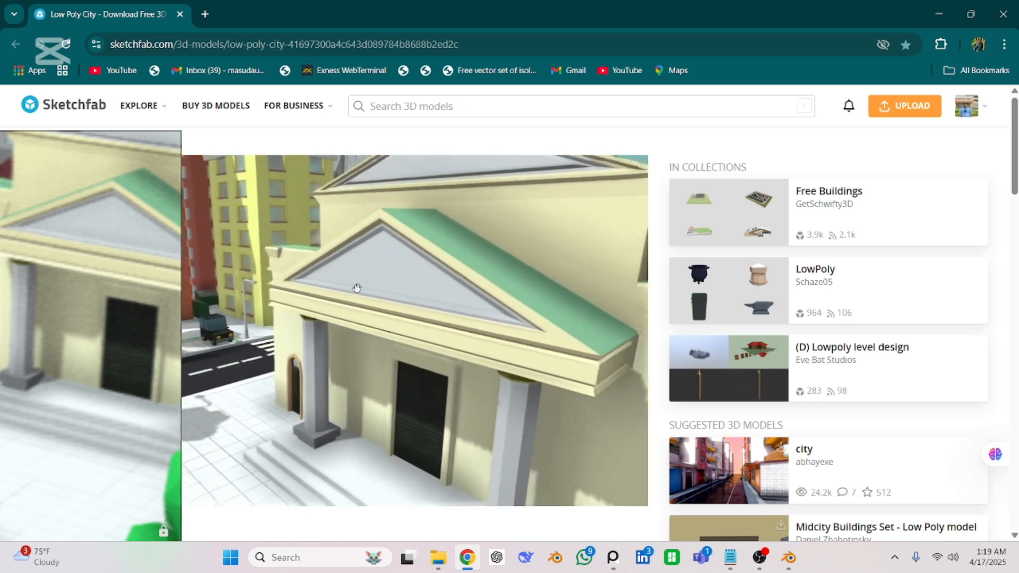
{"action": "mouse_move", "coordinate": [789, 567]}
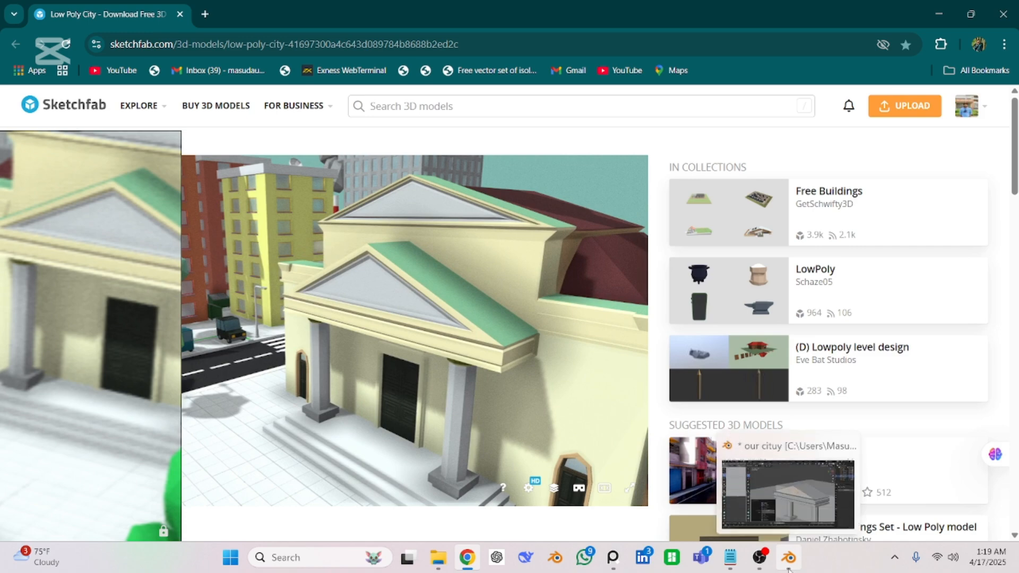
{"action": "left_click", "coordinate": [789, 568]}
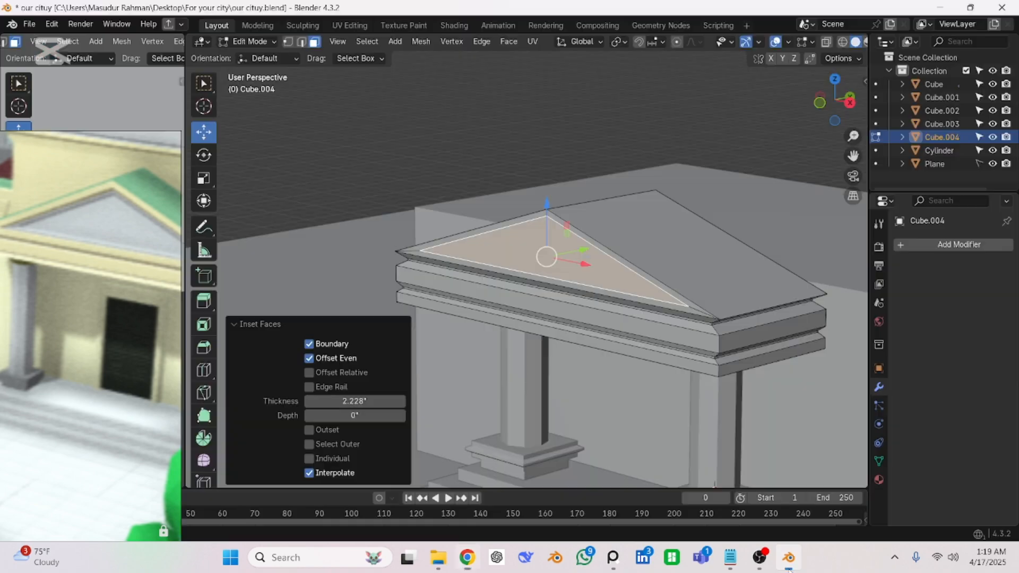
- Try to move the inset gable face along the global Y axis
{"action": "scroll", "coordinate": [571, 300], "scroll_direction": "up", "scroll_amount": 5}
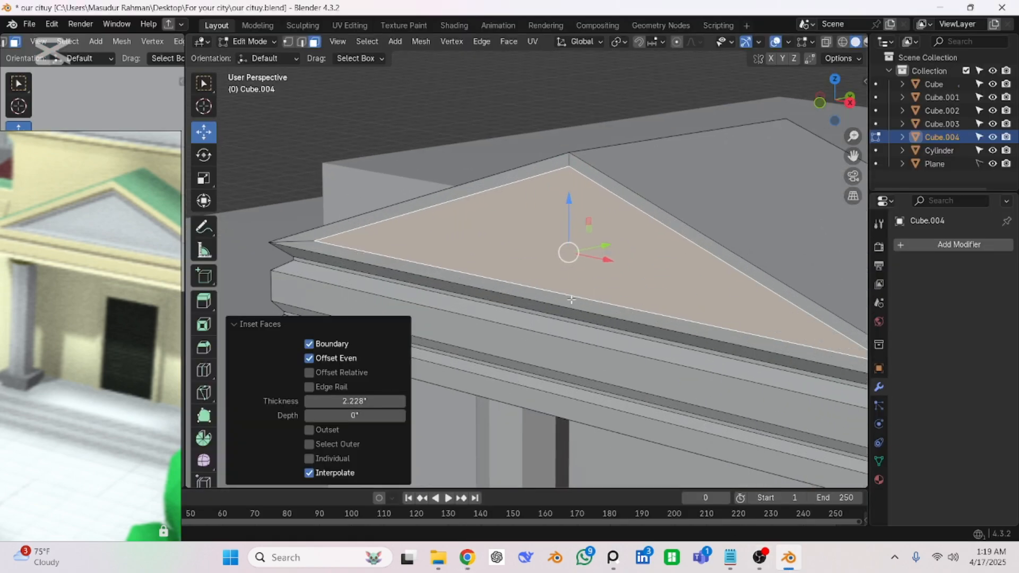
{"action": "key", "text": "g"}
{"action": "key", "text": "y"}
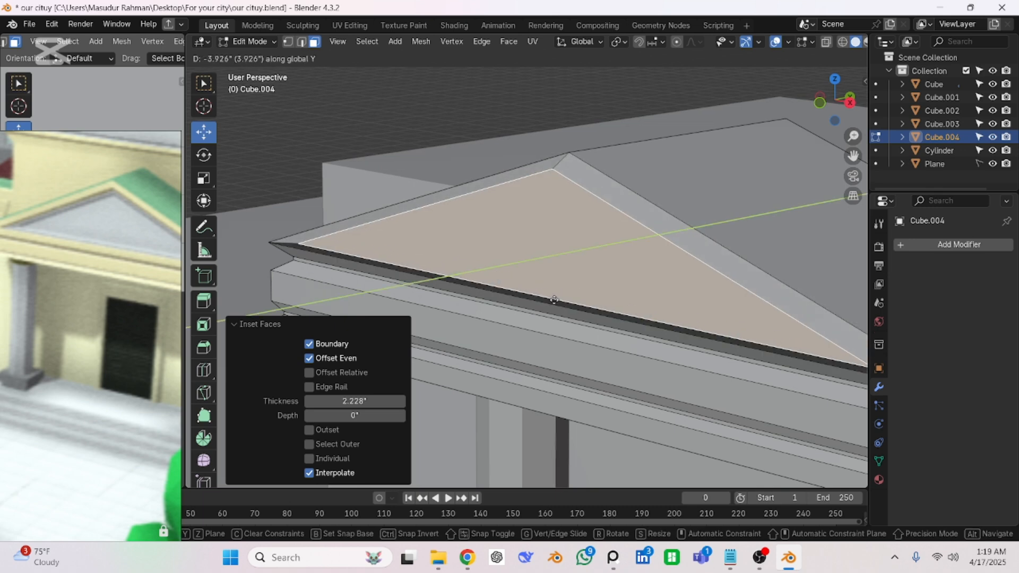
{"action": "left_click", "coordinate": [569, 297]}
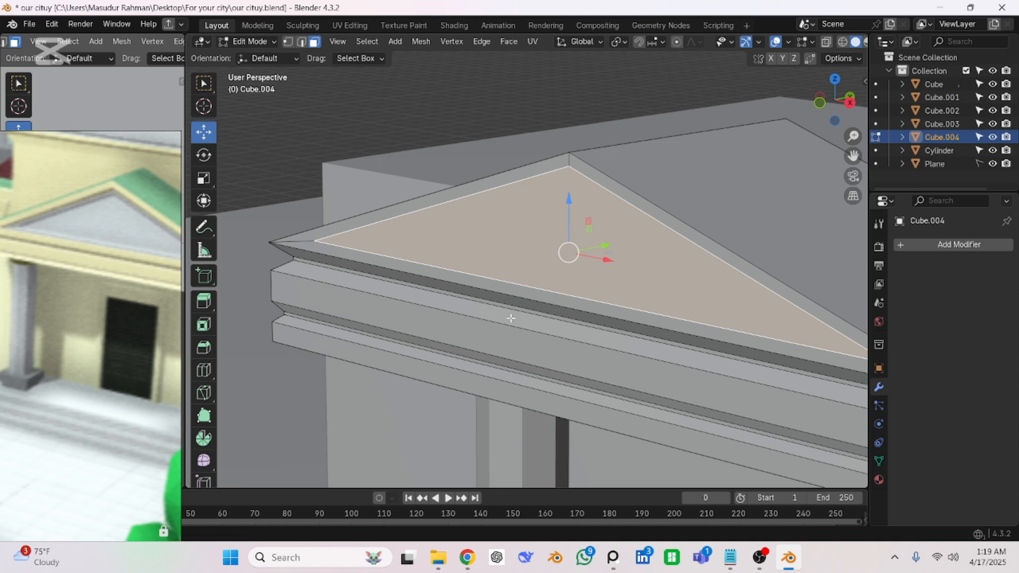
- Extrude the inset gable face inward about 2.38 inches and shift it about -0.7 inches along Y
{"action": "middle_click_drag", "start_coordinate": [511, 319], "coordinate": [500, 267]}
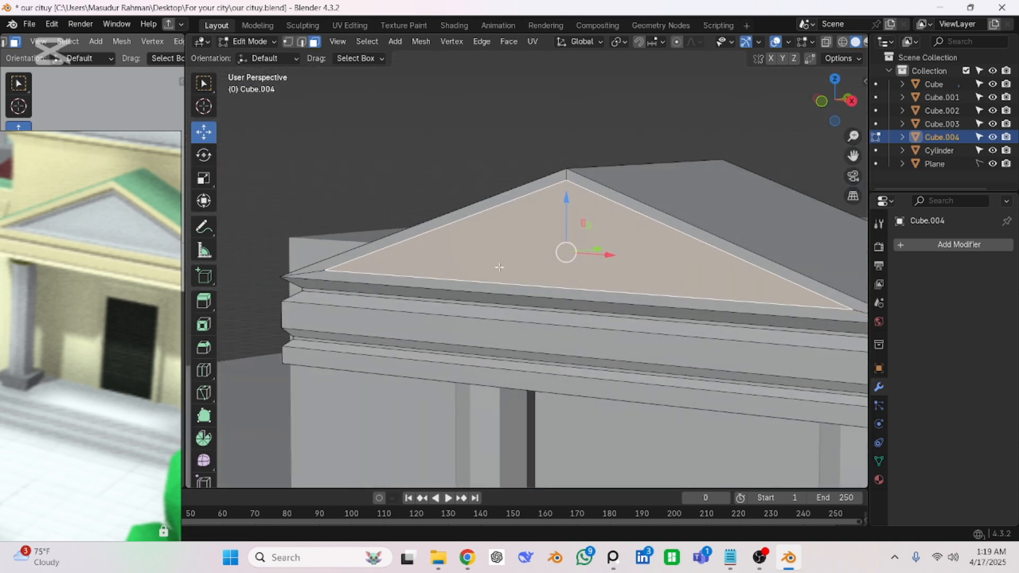
{"action": "middle_click_drag", "start_coordinate": [434, 265], "coordinate": [479, 280]}
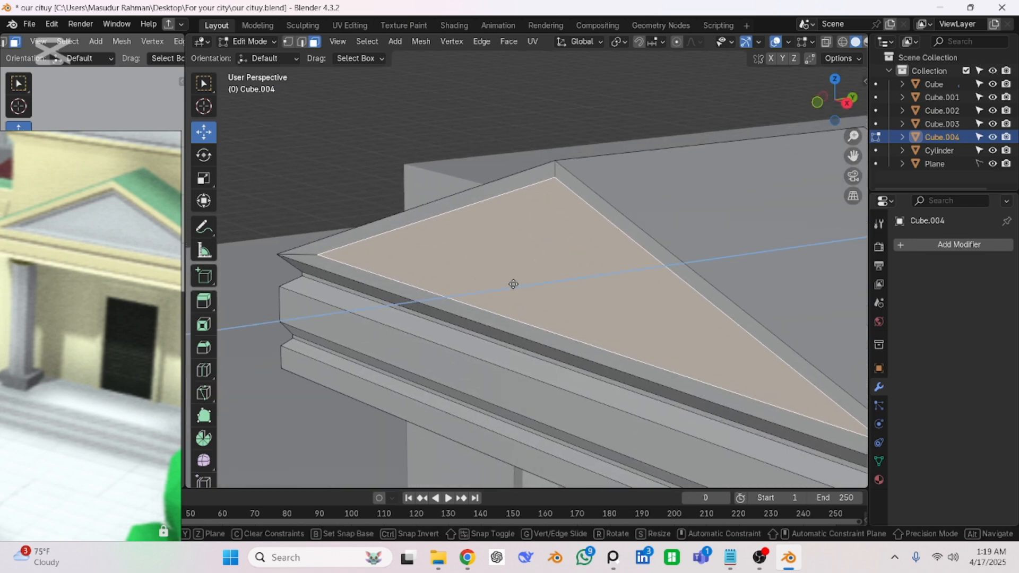
{"action": "key", "text": "e"}
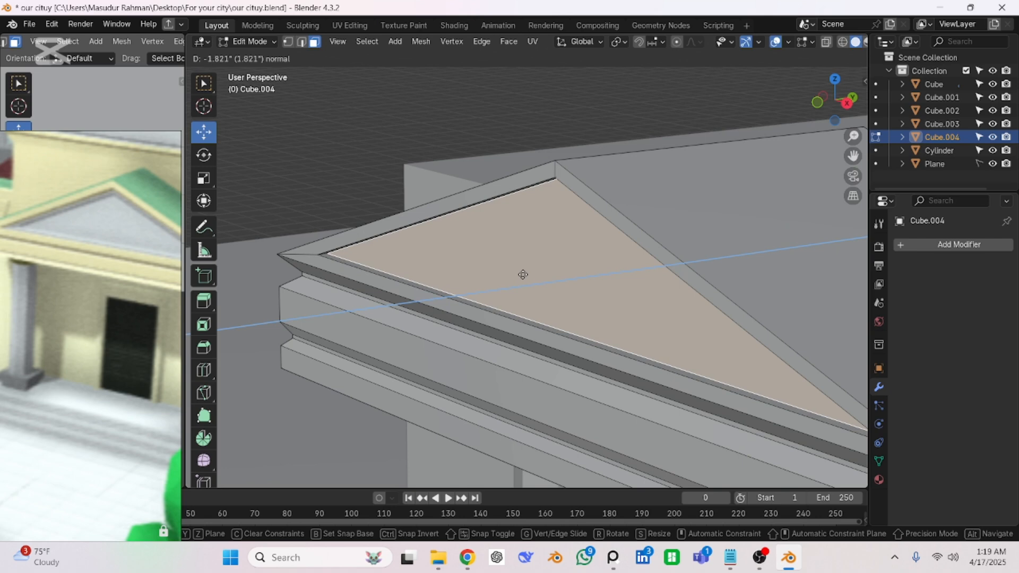
{"action": "left_click", "coordinate": [524, 273]}
{"action": "middle_click_drag", "start_coordinate": [524, 273], "coordinate": [599, 267]}
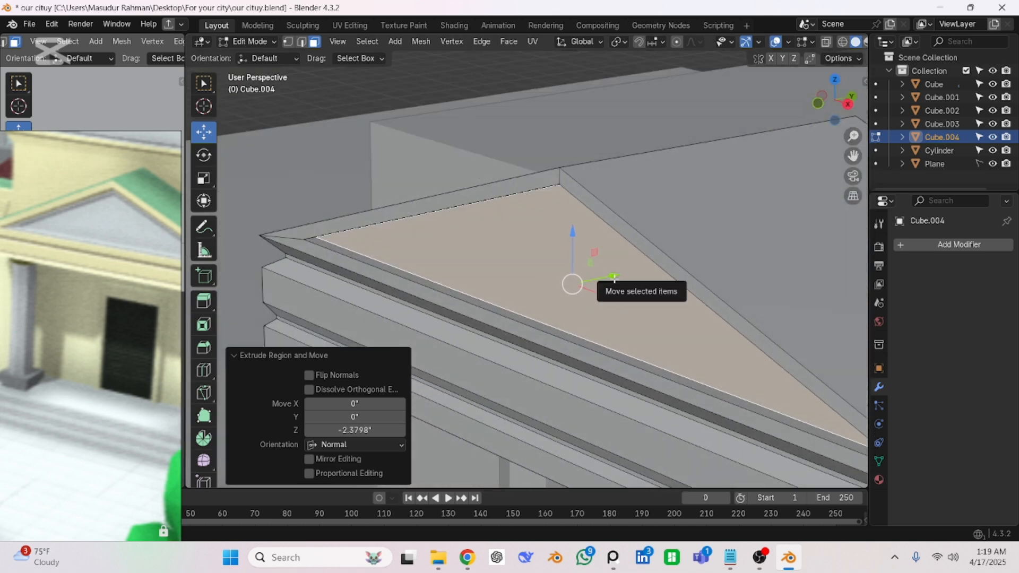
{"action": "left_click_drag", "start_coordinate": [614, 275], "coordinate": [611, 292]}
{"action": "middle_click_drag", "start_coordinate": [610, 292], "coordinate": [704, 299]}
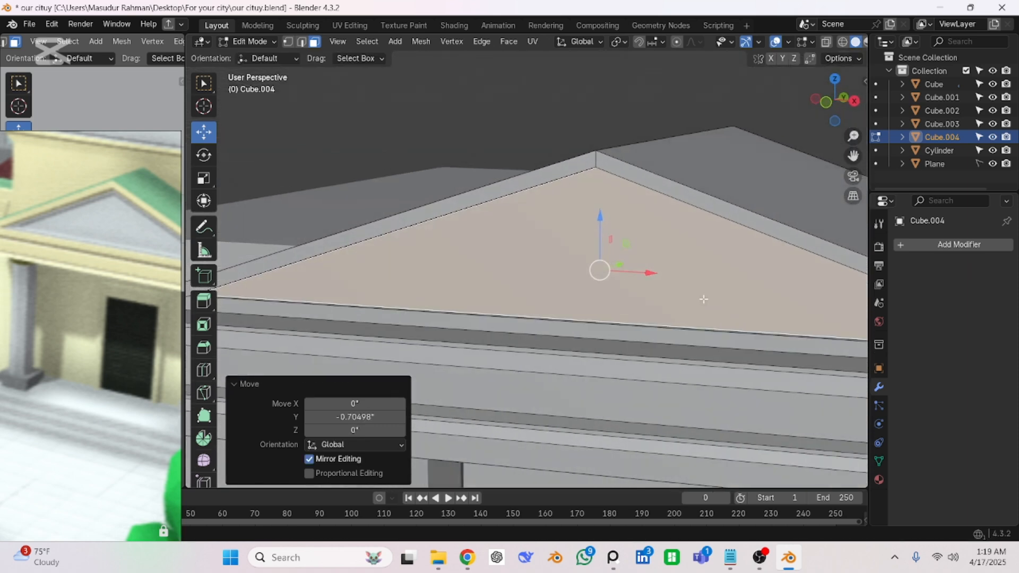
- Inset the recessed gable face by about 1.24 inches and extrude the inner face inward about 1.66 inches
{"action": "key", "text": "i"}
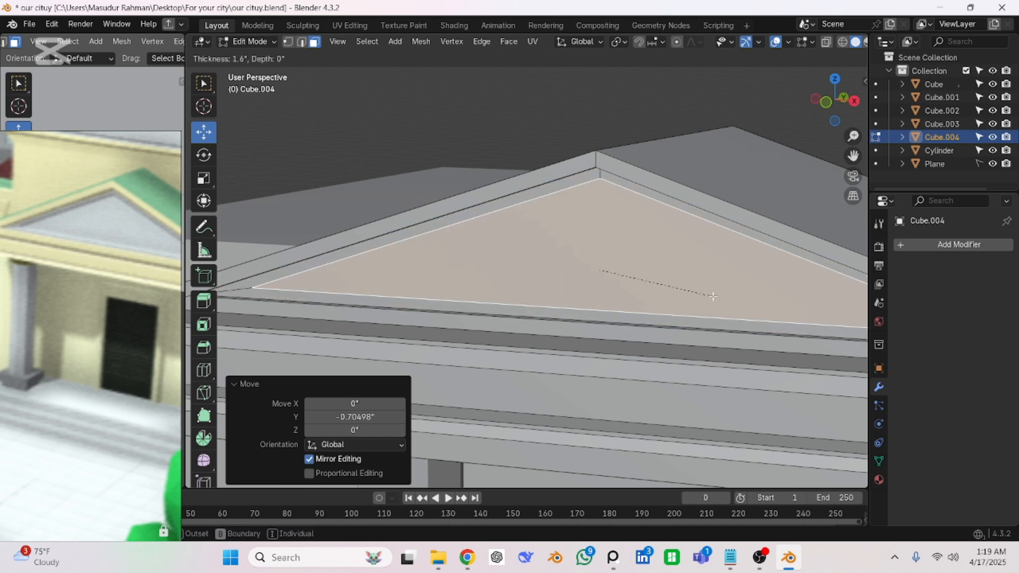
{"action": "left_click", "coordinate": [716, 296]}
{"action": "middle_click_drag", "start_coordinate": [648, 284], "coordinate": [547, 254]}
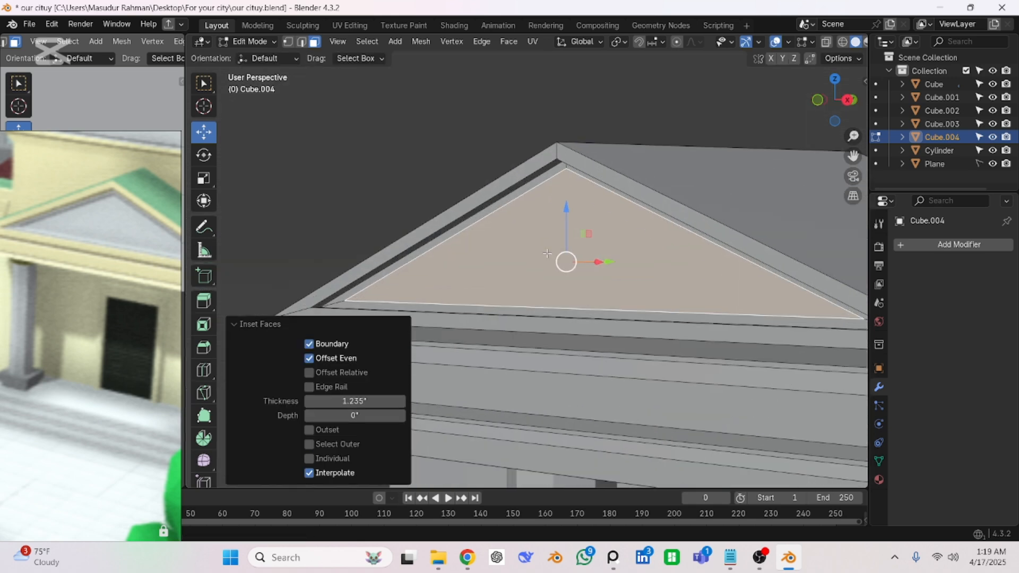
{"action": "key", "text": "e"}
{"action": "left_click", "coordinate": [585, 250]}
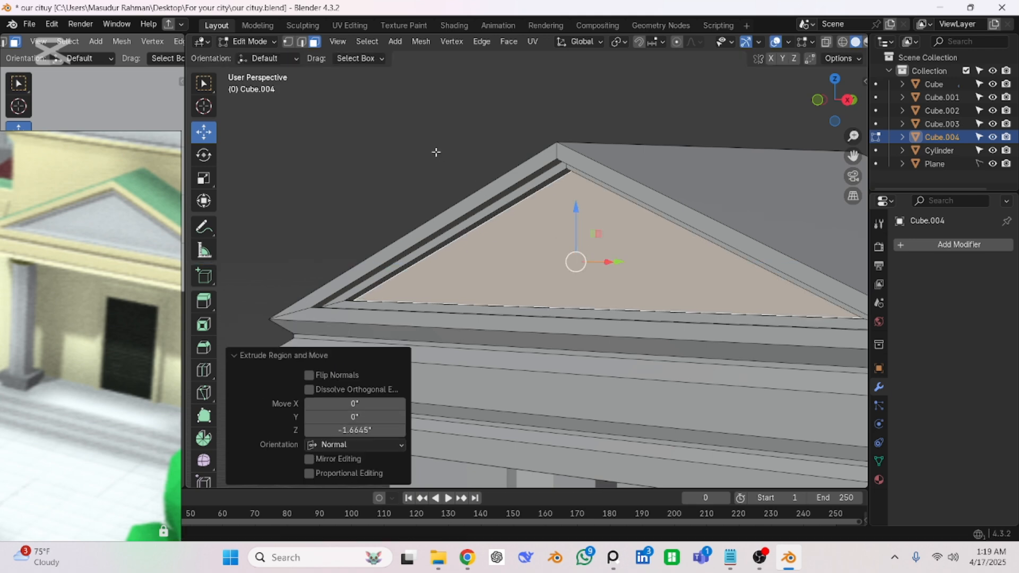
- Leave edit mode, deselect the finished porch roof and save the file
{"action": "scroll", "coordinate": [435, 158], "scroll_direction": "down", "scroll_amount": 3}
{"action": "middle_click_drag", "start_coordinate": [434, 164], "coordinate": [478, 195]}
{"action": "key", "text": "Tab"}
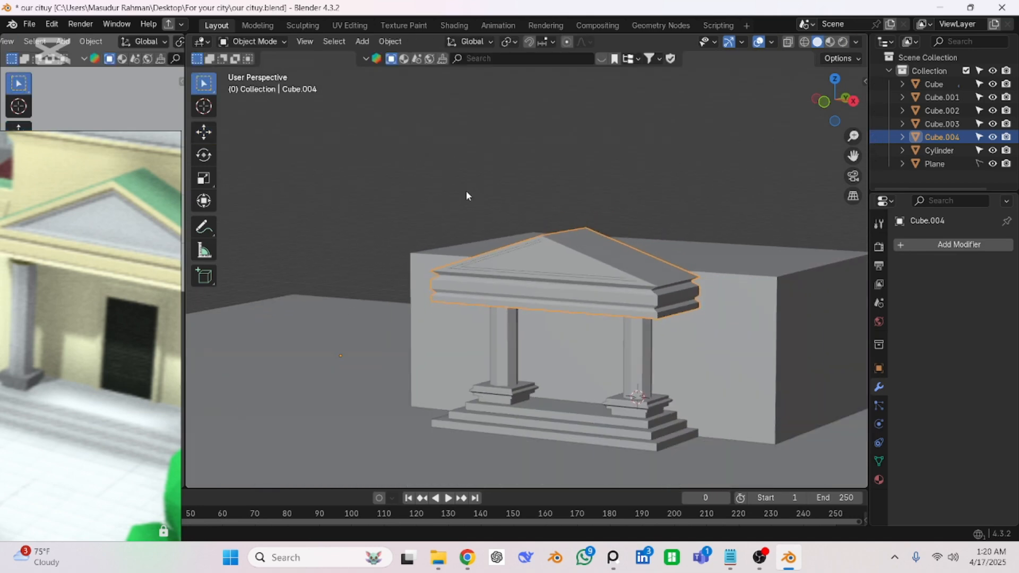
{"action": "left_click", "coordinate": [405, 190]}
{"action": "middle_click_drag", "start_coordinate": [404, 190], "coordinate": [380, 192]}
{"action": "key", "text": "ctrl+s"}
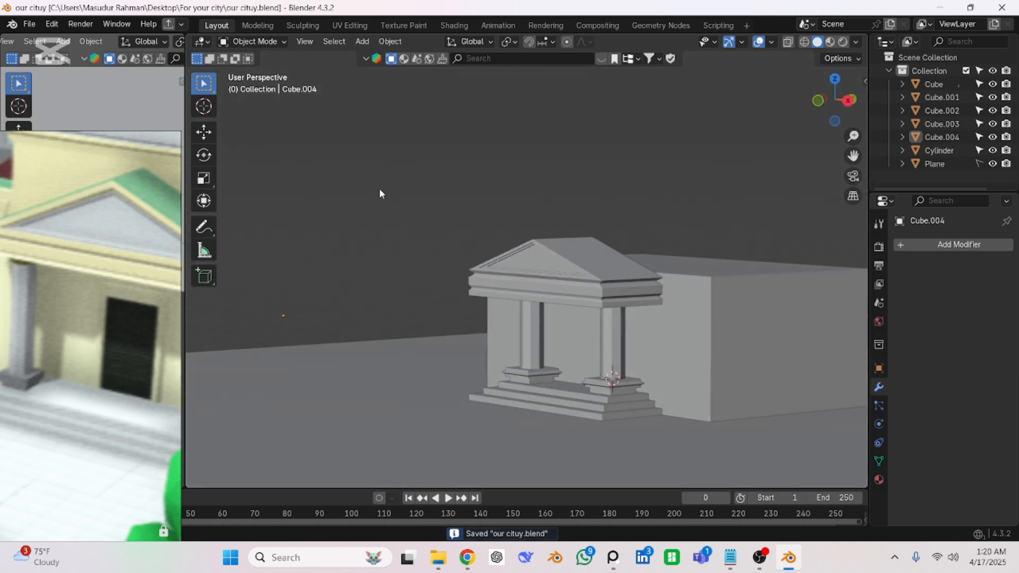
{"action": "key", "text": "ctrl+s"}
- Open the main building block behind the porch in edit mode, switch to edge selection and clear the selection
{"action": "scroll", "coordinate": [141, 225], "scroll_direction": "down", "scroll_amount": 3}
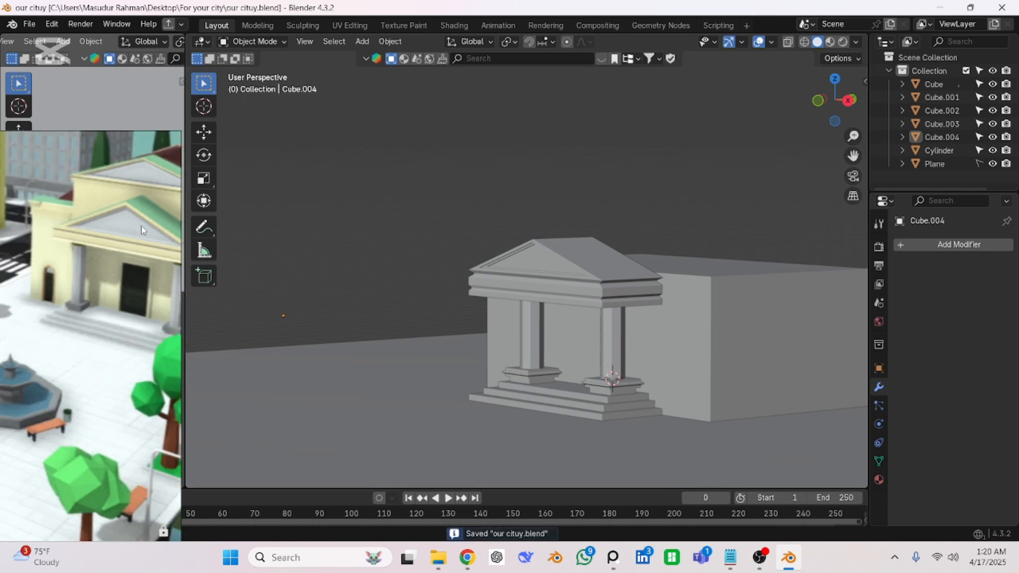
{"action": "middle_click_drag", "start_coordinate": [141, 225], "coordinate": [81, 270]}
{"action": "scroll", "coordinate": [81, 271], "scroll_direction": "up", "scroll_amount": 3}
{"action": "scroll", "coordinate": [95, 273], "scroll_direction": "down", "scroll_amount": 4}
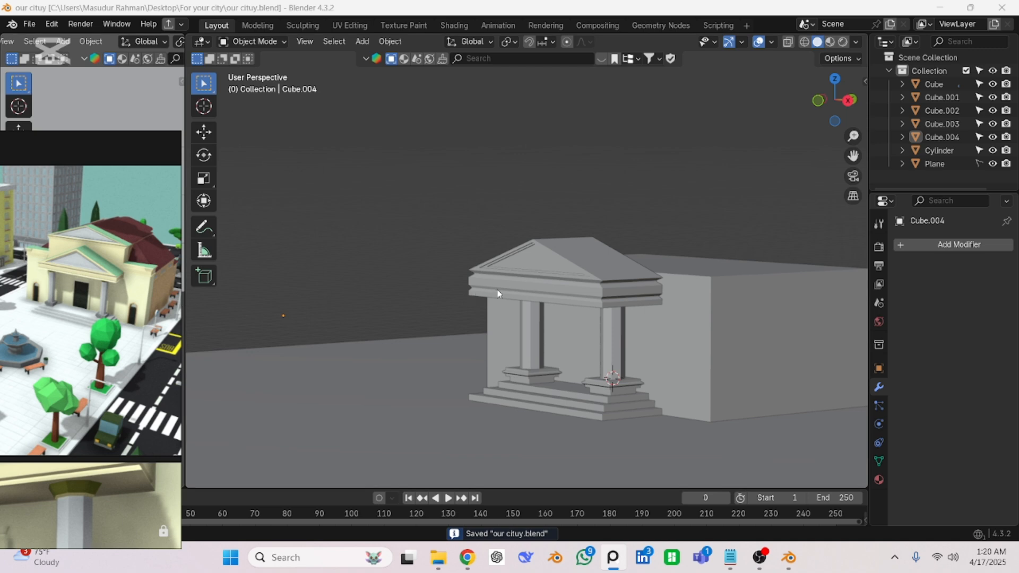
{"action": "middle_click_drag", "start_coordinate": [498, 294], "coordinate": [428, 257]}
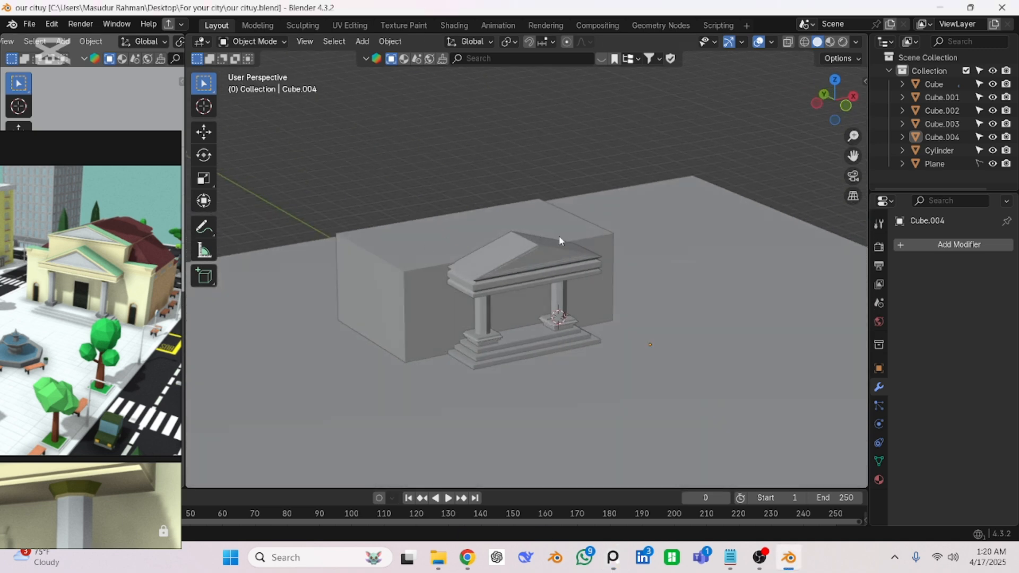
{"action": "left_click", "coordinate": [415, 251]}
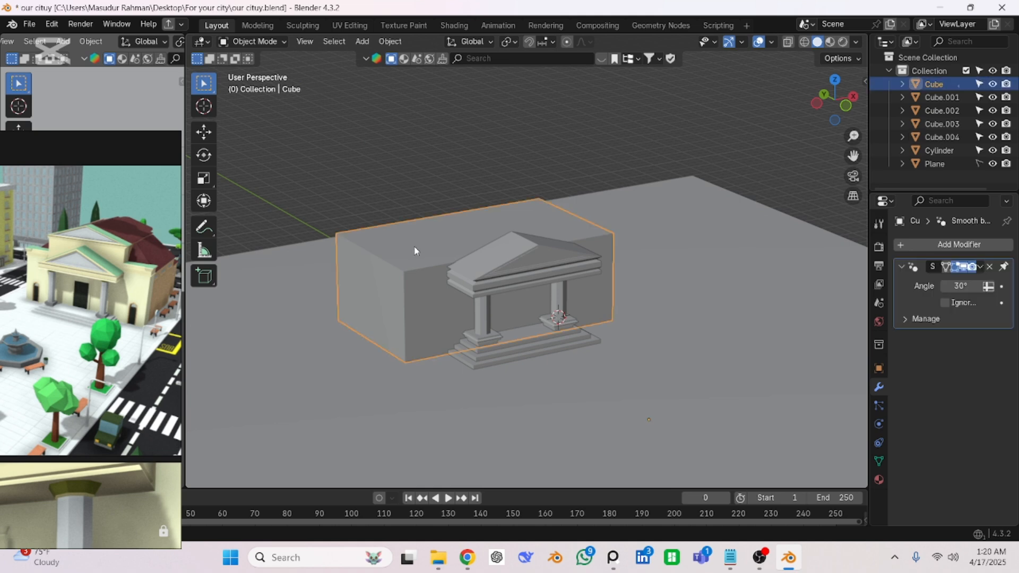
{"action": "key", "text": "Tab"}
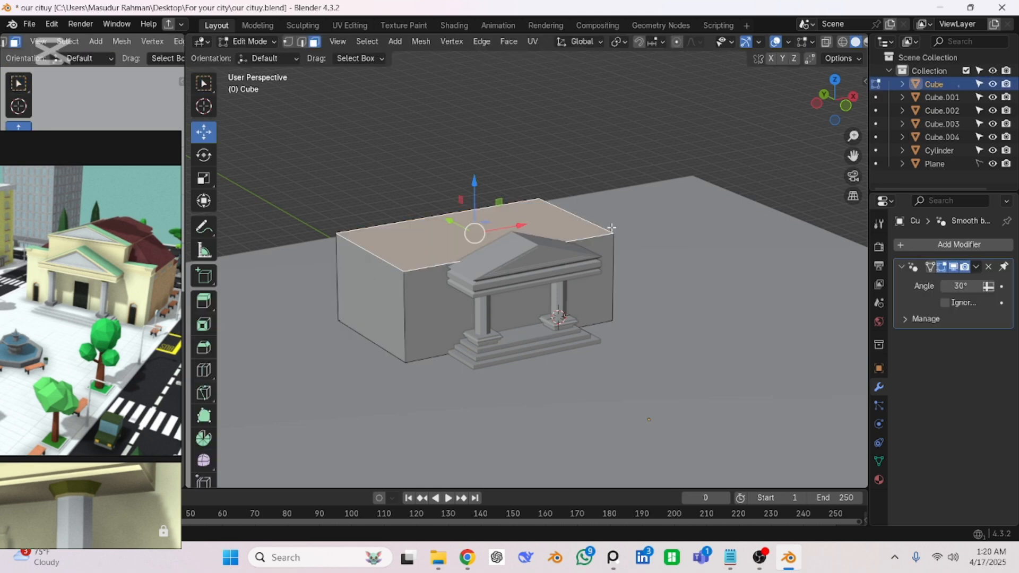
{"action": "left_click", "coordinate": [305, 46]}
{"action": "left_click", "coordinate": [383, 154]}
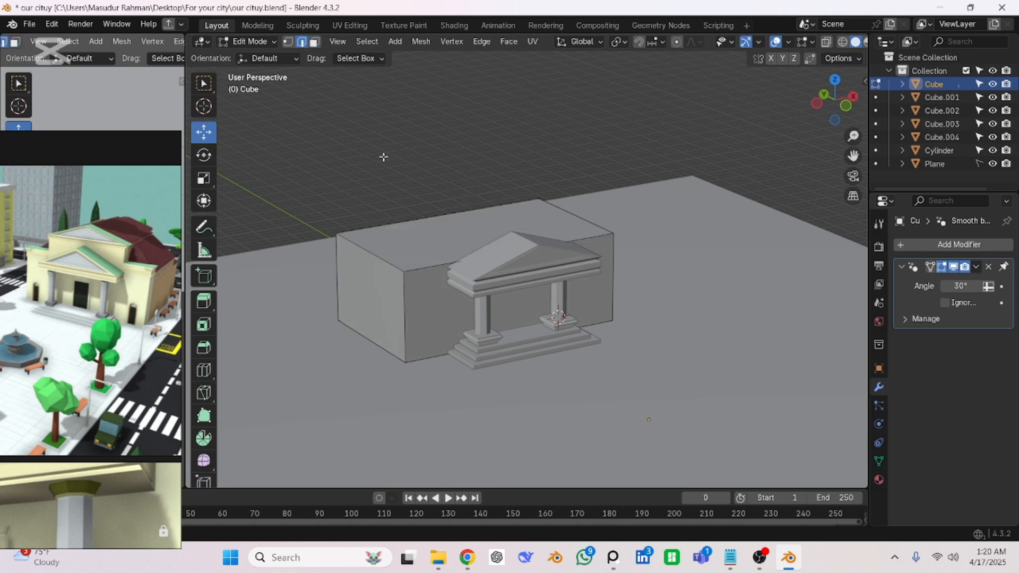
- Return to object mode and make the main building block the selected object again
{"action": "key", "text": "Tab"}
{"action": "left_click", "coordinate": [525, 271]}
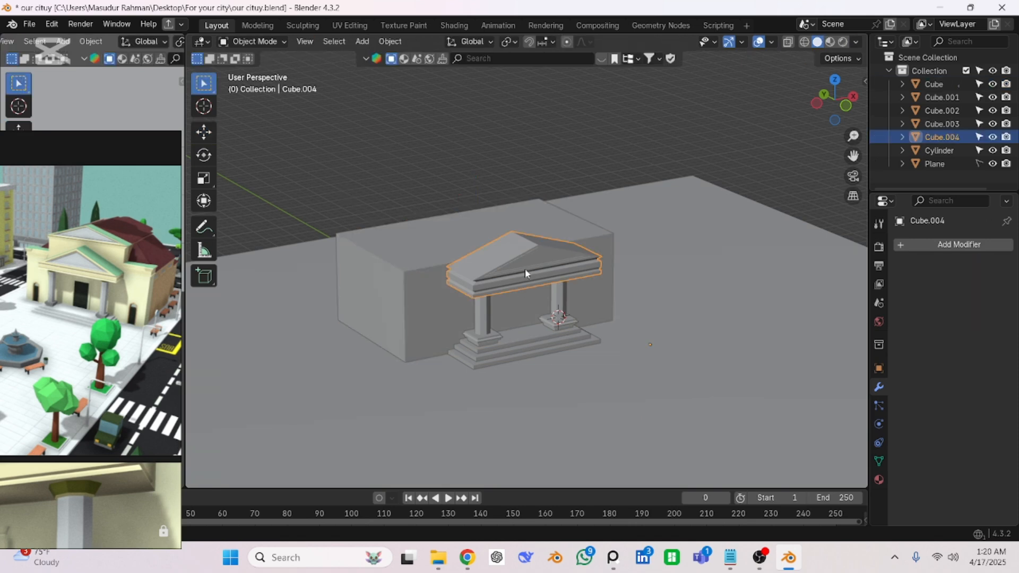
{"action": "left_click", "coordinate": [400, 260]}
{"action": "key", "text": "Tab"}
{"action": "key", "text": "Tab"}
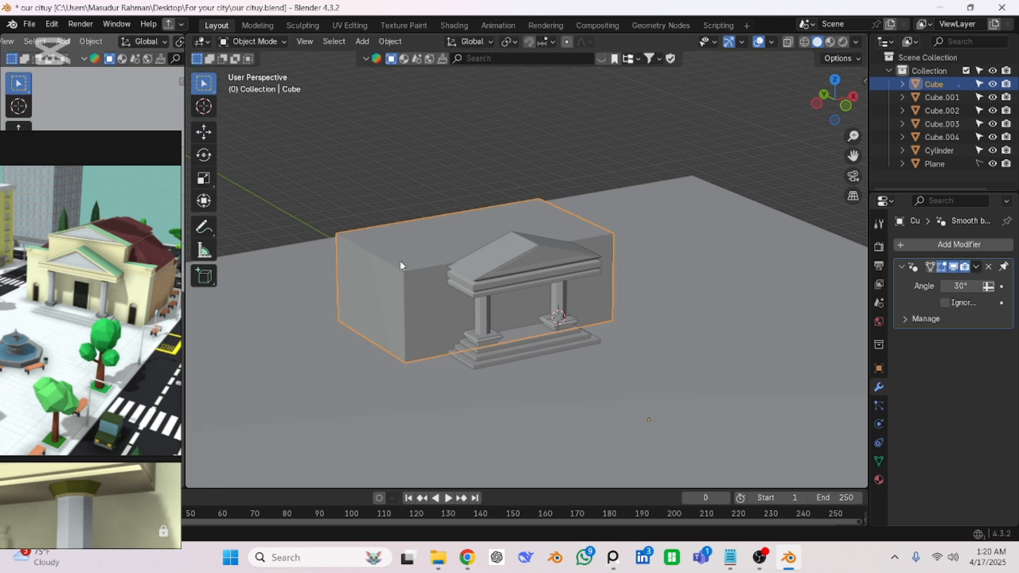
- Extrude the top face of the main building block upward about 43.37 inches
{"action": "key", "text": "Tab"}
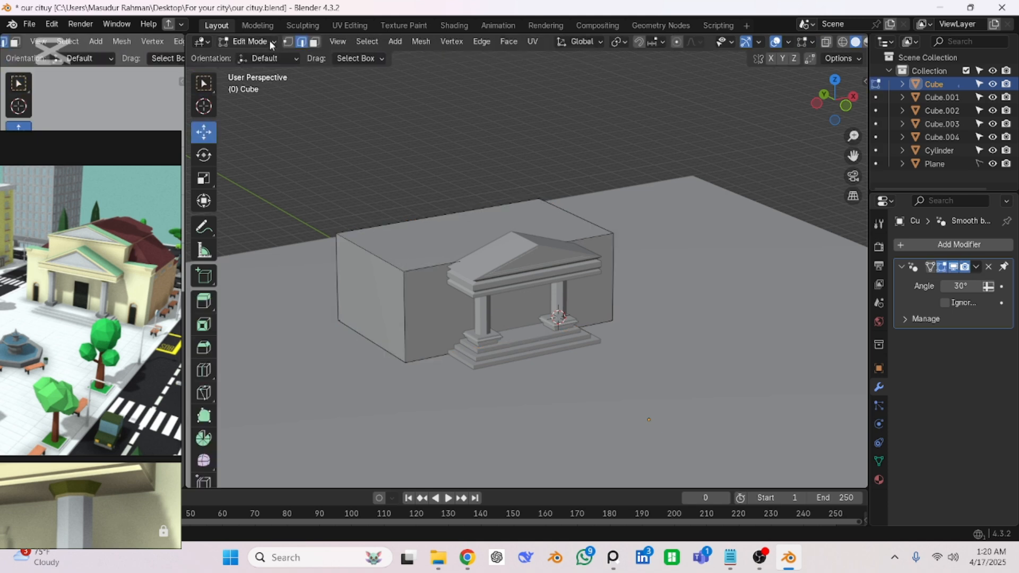
{"action": "left_click", "coordinate": [269, 41]}
{"action": "left_click", "coordinate": [376, 260]}
{"action": "middle_click_drag", "start_coordinate": [375, 260], "coordinate": [685, 261]}
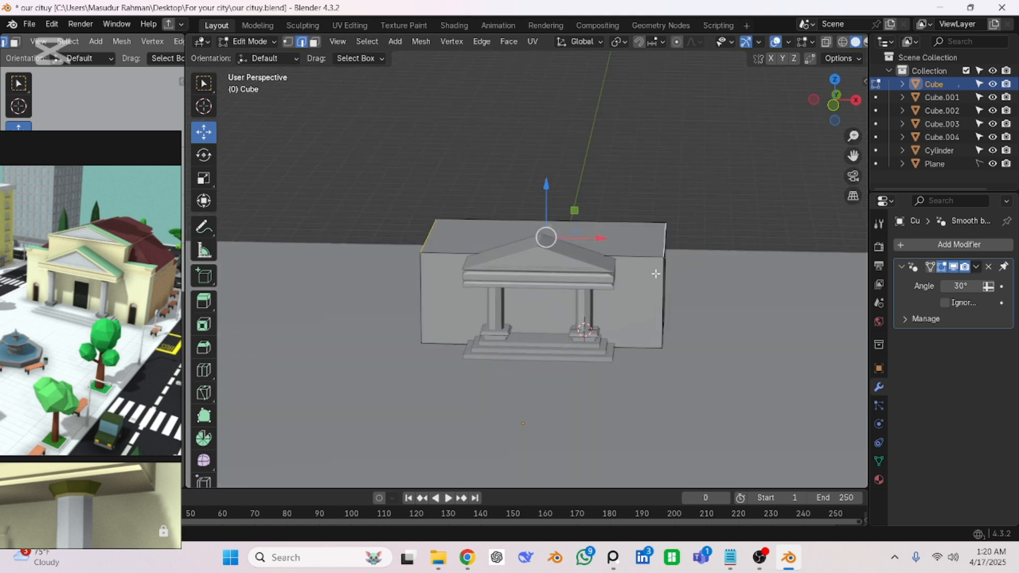
{"action": "key", "text": "KP_1"}
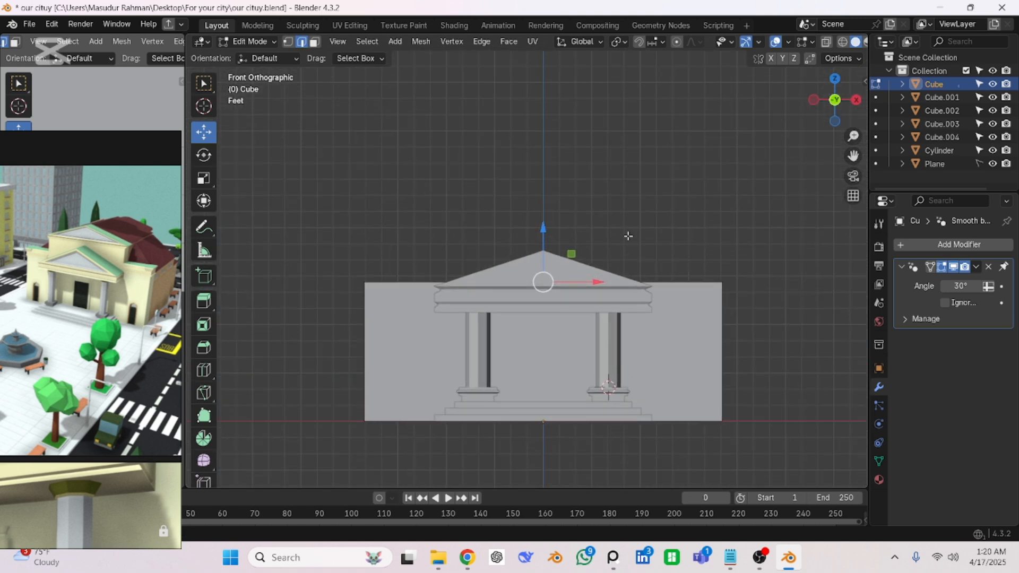
{"action": "middle_click_drag", "start_coordinate": [629, 236], "coordinate": [628, 277]}
{"action": "left_click", "coordinate": [315, 43]}
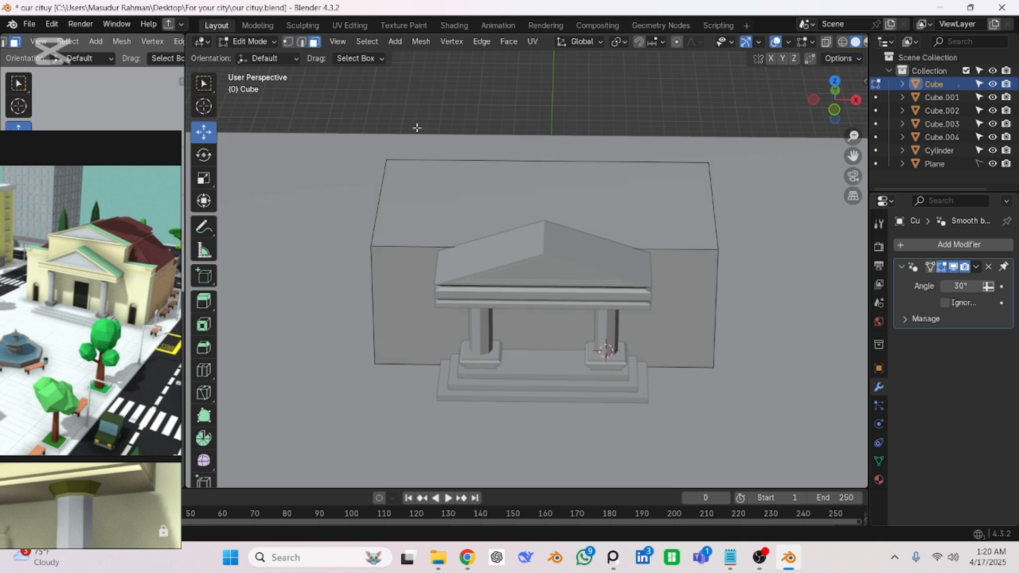
{"action": "left_click", "coordinate": [481, 231]}
{"action": "key", "text": "KP_1"}
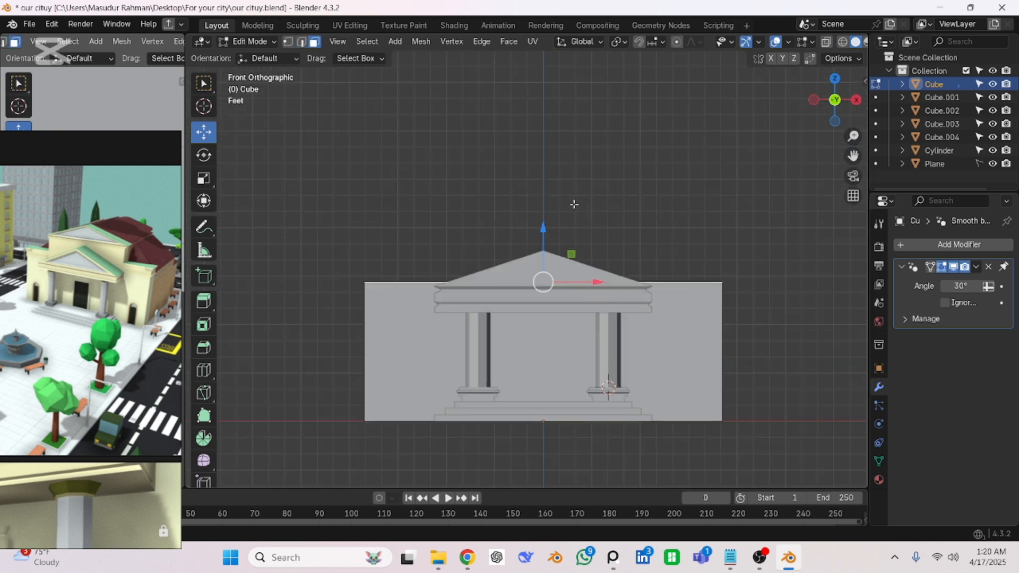
{"action": "key", "text": "e"}
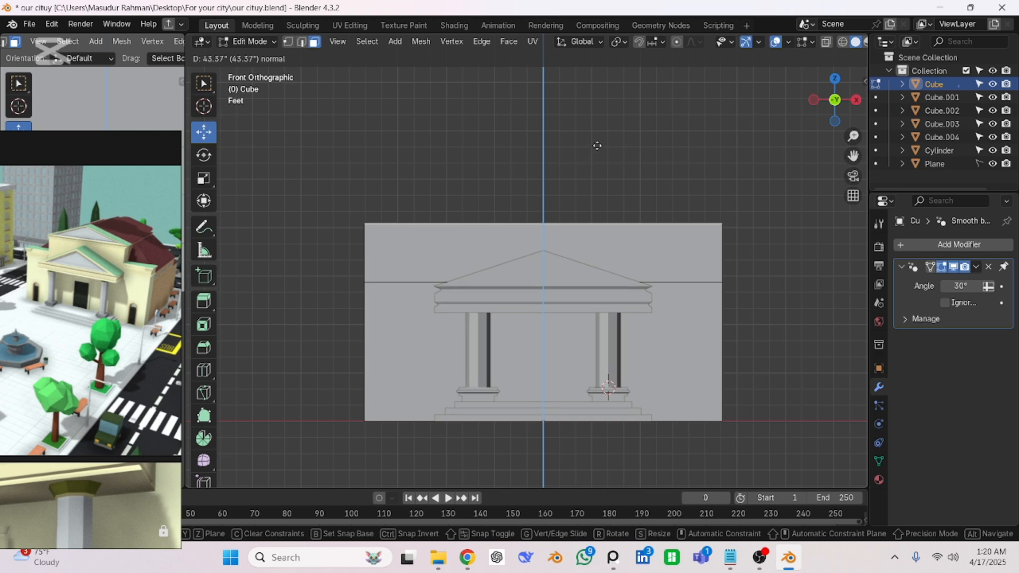
{"action": "left_click", "coordinate": [597, 146]}
- Scale the two side edges of the raised top face inward along X to about 0.077 to form a gable roof
{"action": "middle_click_drag", "start_coordinate": [432, 148], "coordinate": [442, 193]}
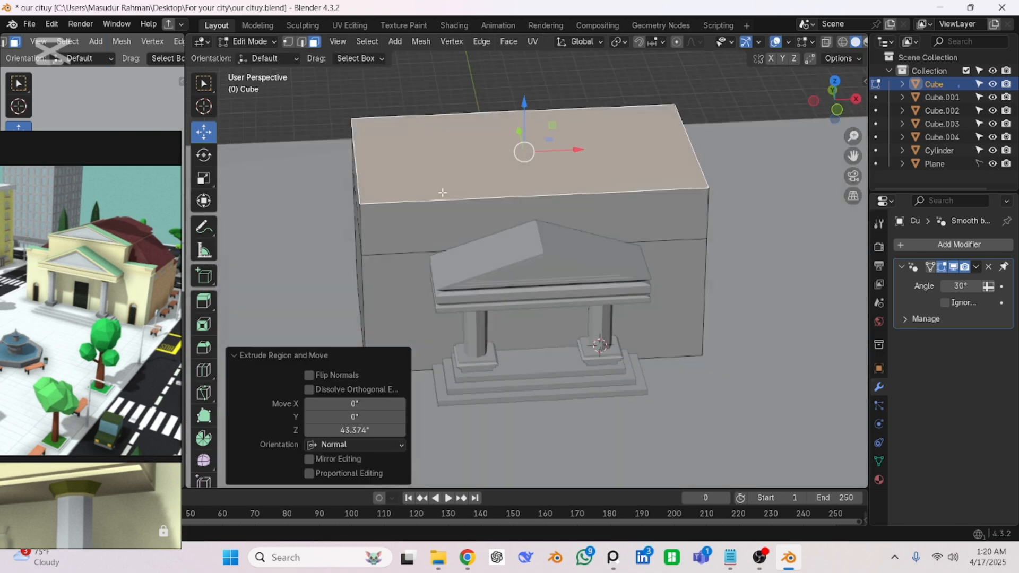
{"action": "left_click", "coordinate": [301, 44]}
{"action": "left_click", "coordinate": [360, 154]}
{"action": "middle_click_drag", "start_coordinate": [794, 236], "coordinate": [730, 255]}
{"action": "key", "text": "KP_1"}
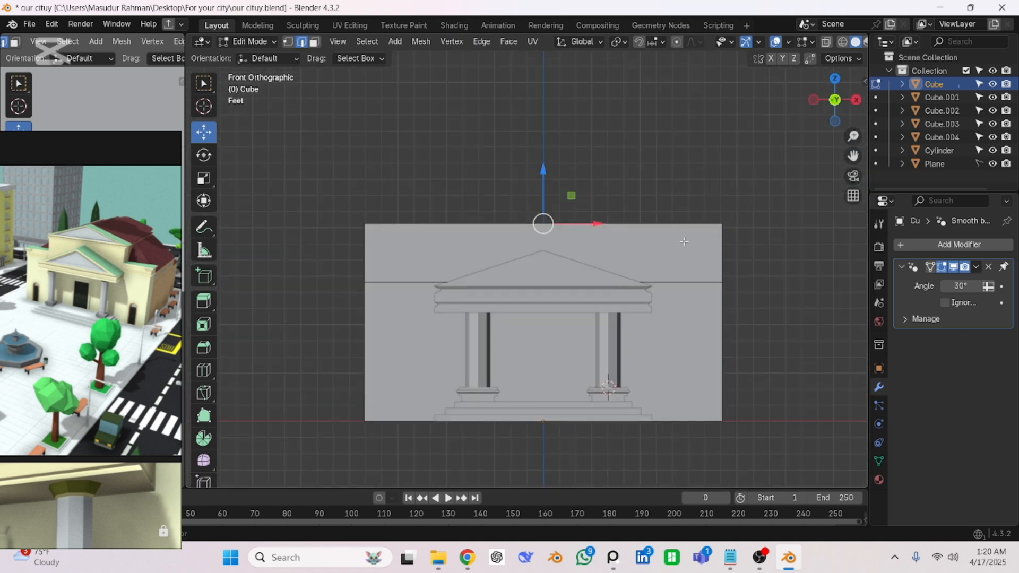
{"action": "key", "text": "s"}
{"action": "key", "text": "x"}
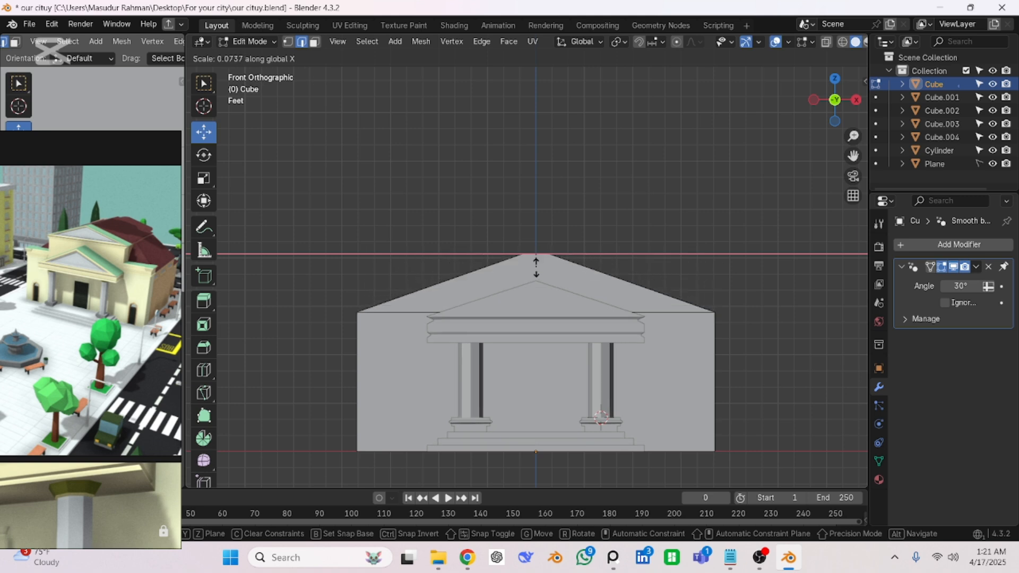
{"action": "left_click", "coordinate": [540, 266]}
- Narrow the remaining flat ridge strip by scaling its two long edges along X to about 0.106
{"action": "middle_click_drag", "start_coordinate": [539, 270], "coordinate": [659, 233]}
{"action": "scroll", "coordinate": [513, 267], "scroll_direction": "up", "scroll_amount": 3}
{"action": "scroll", "coordinate": [611, 228], "scroll_direction": "down", "scroll_amount": 3}
{"action": "scroll", "coordinate": [561, 214], "scroll_direction": "up", "scroll_amount": 3}
{"action": "scroll", "coordinate": [609, 194], "scroll_direction": "up", "scroll_amount": 3}
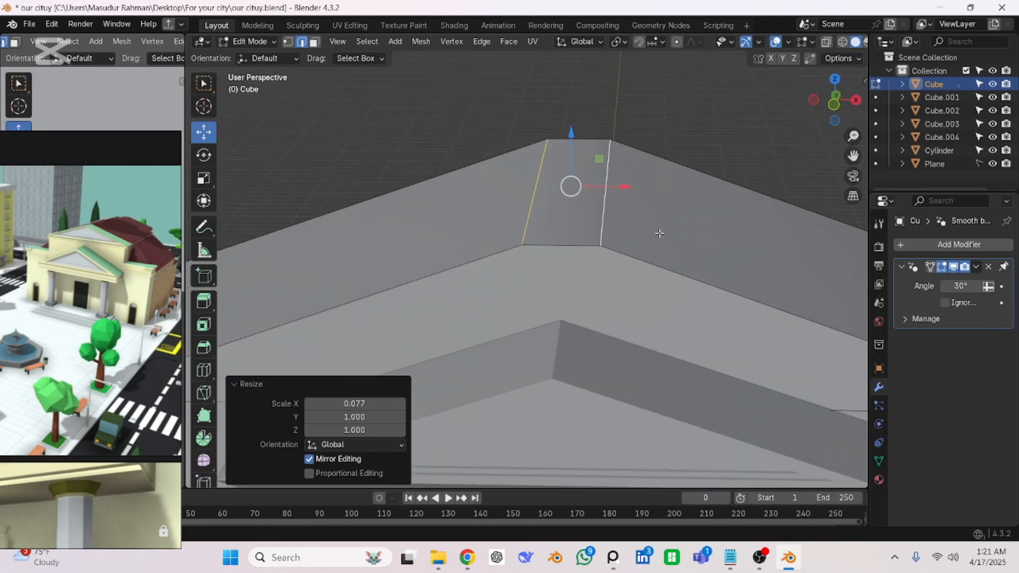
{"action": "key", "text": "s"}
{"action": "key", "text": "x"}
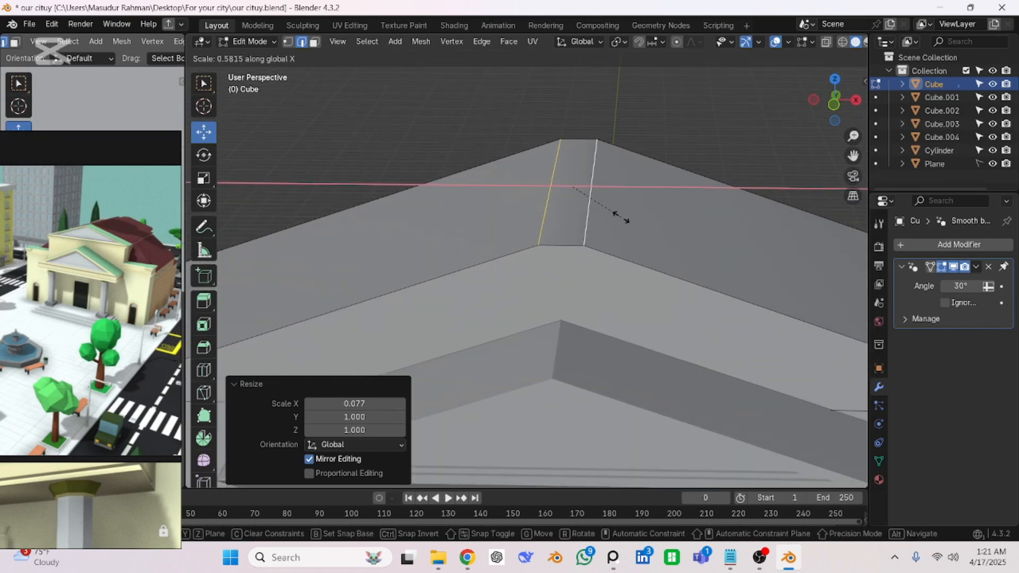
{"action": "left_click", "coordinate": [581, 184]}
{"action": "scroll", "coordinate": [567, 222], "scroll_direction": "up", "scroll_amount": 4}
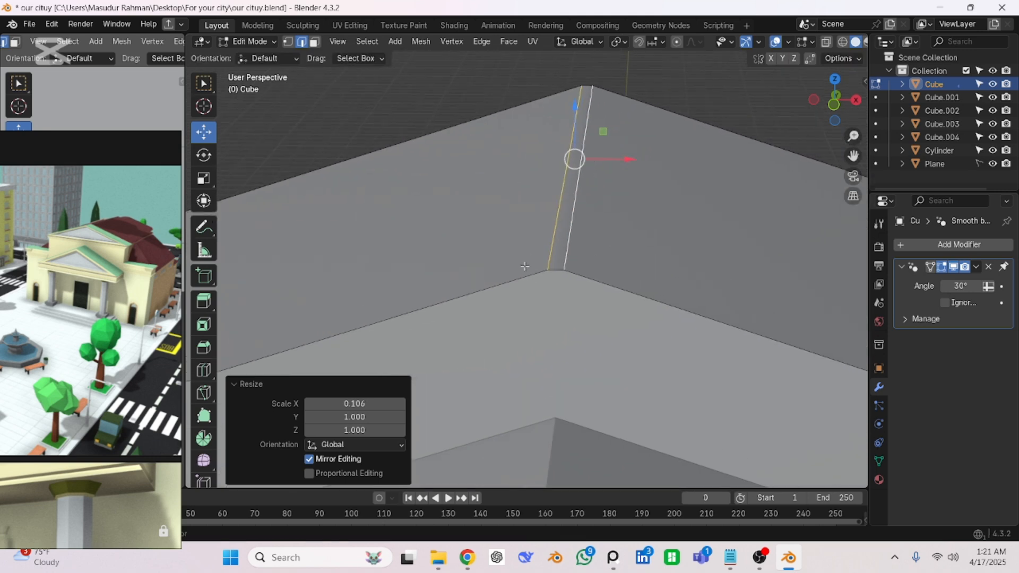
- Switch to vertex selection and merge the two front ridge vertices of the main roof at their center
{"action": "left_click", "coordinate": [289, 43]}
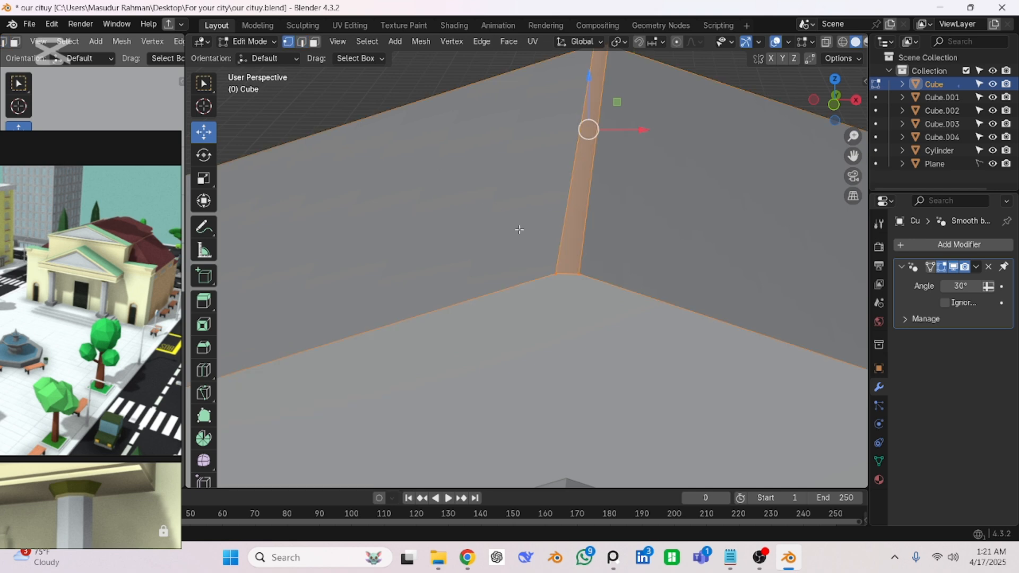
{"action": "left_click_drag", "start_coordinate": [588, 298], "coordinate": [587, 298]}
{"action": "key", "text": "m"}
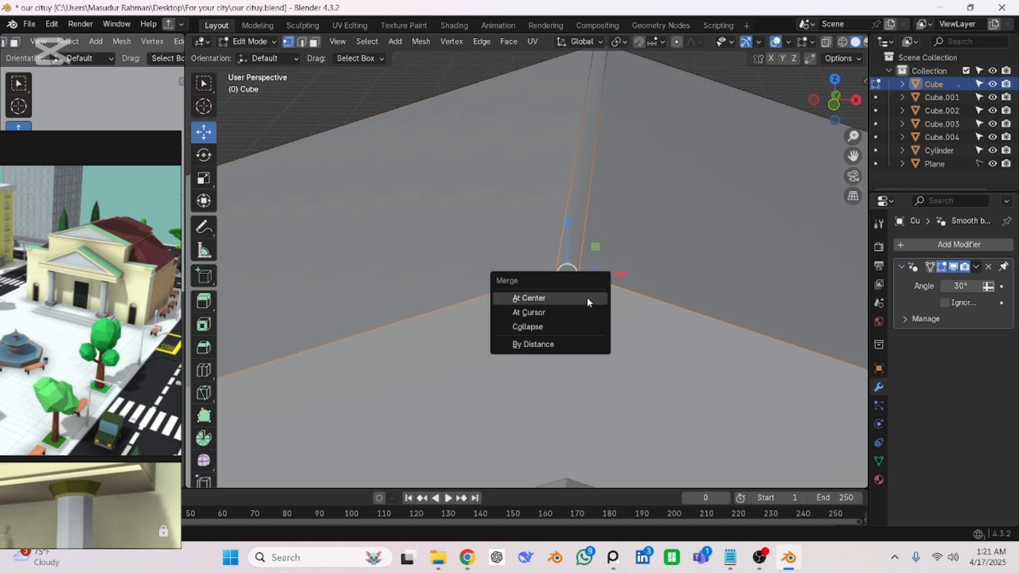
{"action": "left_click", "coordinate": [543, 295]}
{"action": "scroll", "coordinate": [598, 191], "scroll_direction": "down", "scroll_amount": 1}
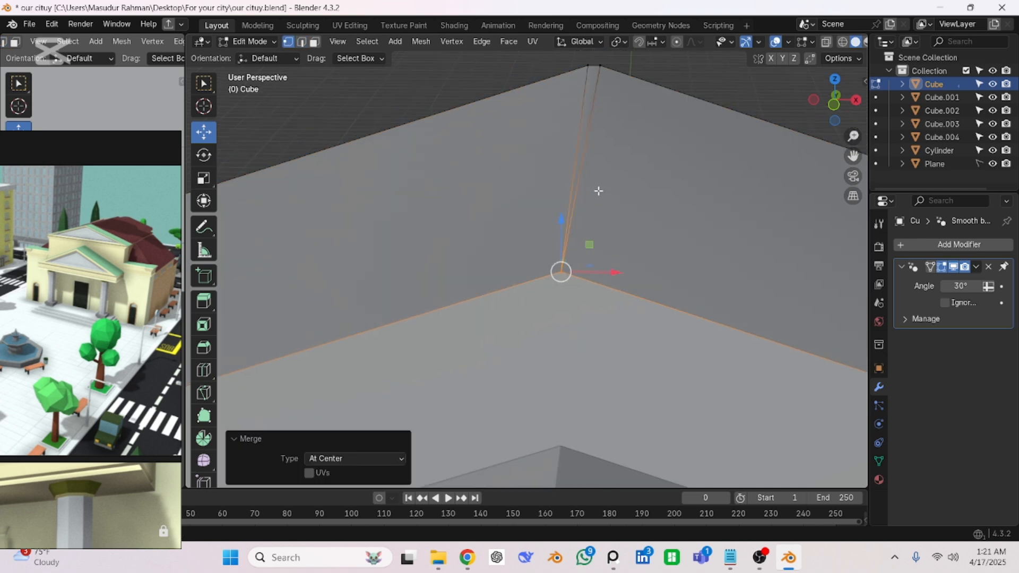
- Merge the two rear ridge vertices of the main roof at their center and clear the selection
{"action": "middle_click_drag", "start_coordinate": [598, 191], "coordinate": [574, 286], "text": "shift"}
{"action": "left_click_drag", "start_coordinate": [540, 89], "coordinate": [585, 139]}
{"action": "key", "text": "m"}
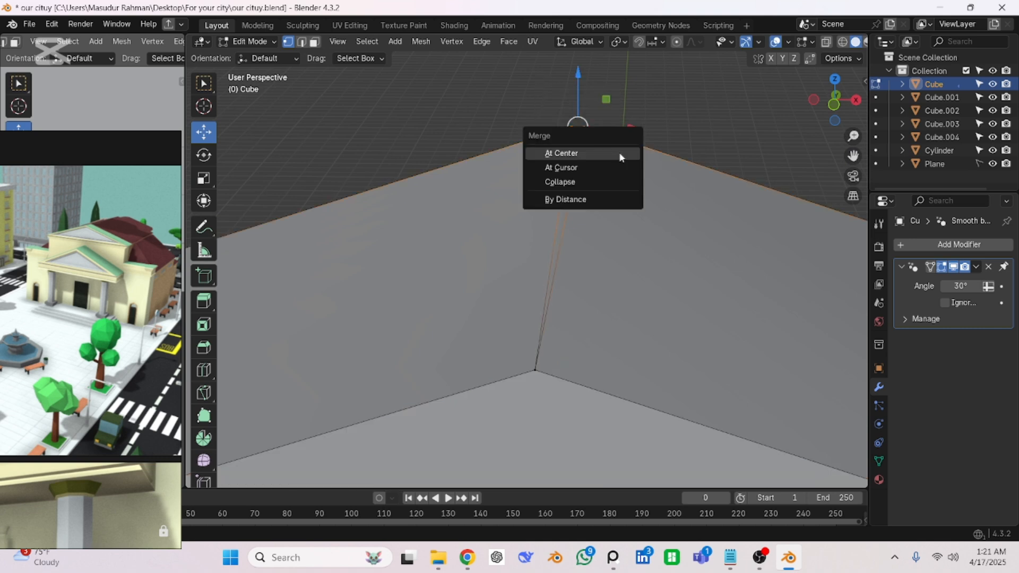
{"action": "left_click", "coordinate": [620, 154]}
{"action": "scroll", "coordinate": [620, 159], "scroll_direction": "down", "scroll_amount": 4}
{"action": "left_click", "coordinate": [627, 173]}
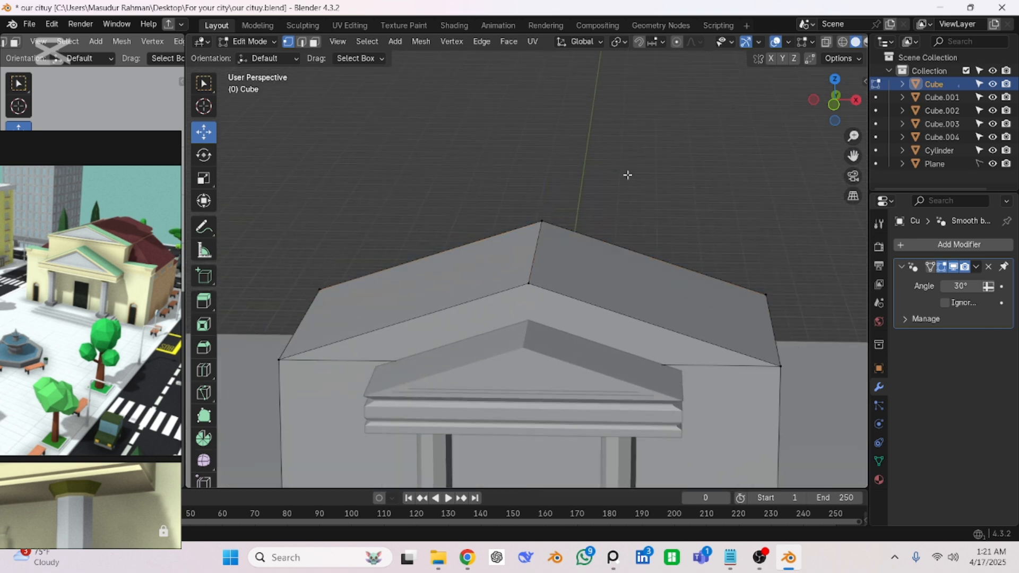
- Return to object mode and save the file
{"action": "key", "text": "Tab"}
{"action": "scroll", "coordinate": [610, 211], "scroll_direction": "down", "scroll_amount": 6}
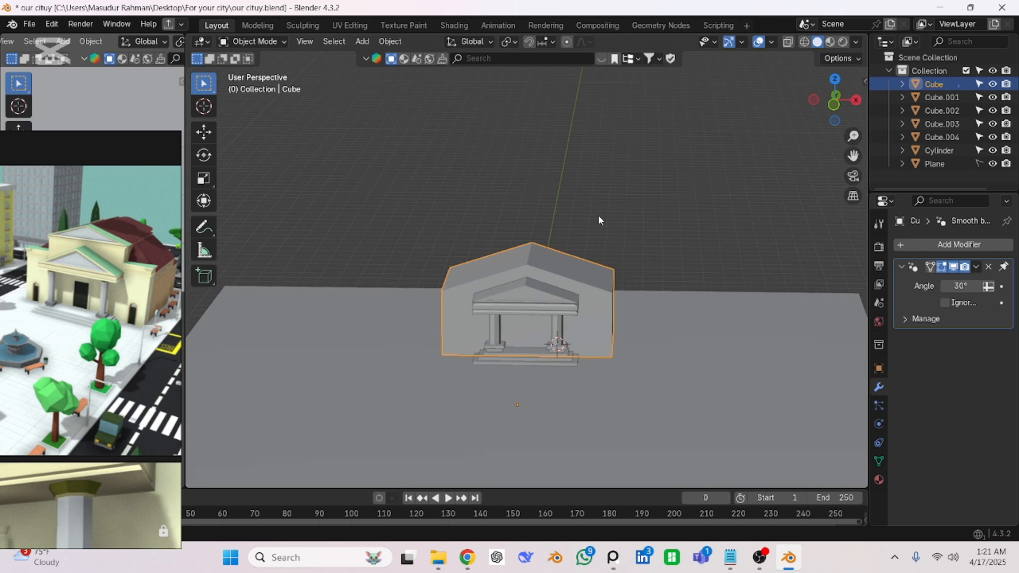
{"action": "key", "text": "ctrl+s"}
- Examine the main block's gable roof and its proportions against the porch from the front and side
{"action": "scroll", "coordinate": [571, 291], "scroll_direction": "up", "scroll_amount": 3}
{"action": "middle_click_drag", "start_coordinate": [571, 292], "coordinate": [635, 298]}
{"action": "scroll", "coordinate": [681, 350], "scroll_direction": "up", "scroll_amount": 3}
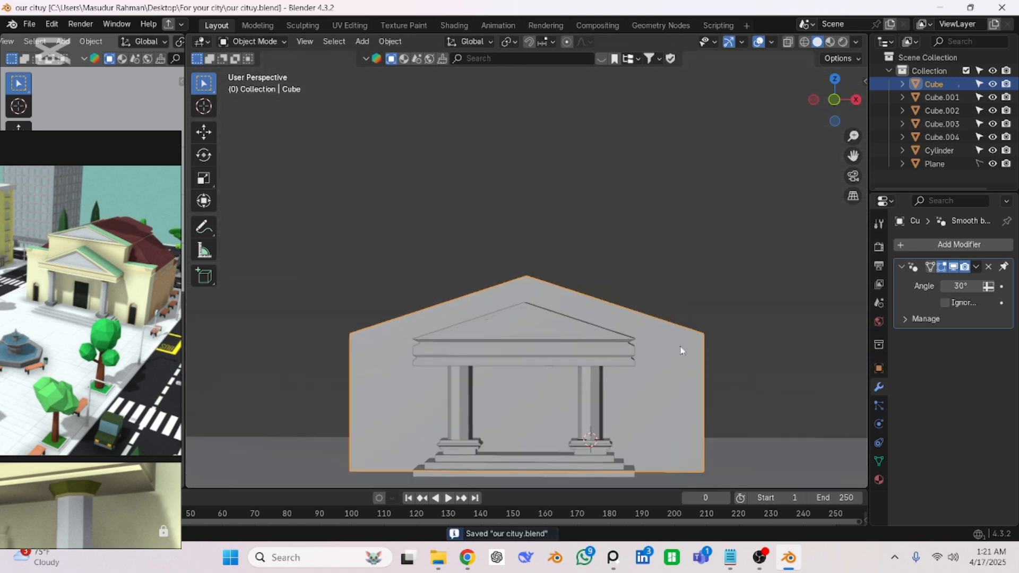
{"action": "scroll", "coordinate": [681, 350], "scroll_direction": "down", "scroll_amount": 3}
{"action": "middle_click_drag", "start_coordinate": [684, 356], "coordinate": [514, 304]}
{"action": "scroll", "coordinate": [525, 292], "scroll_direction": "up", "scroll_amount": 5}
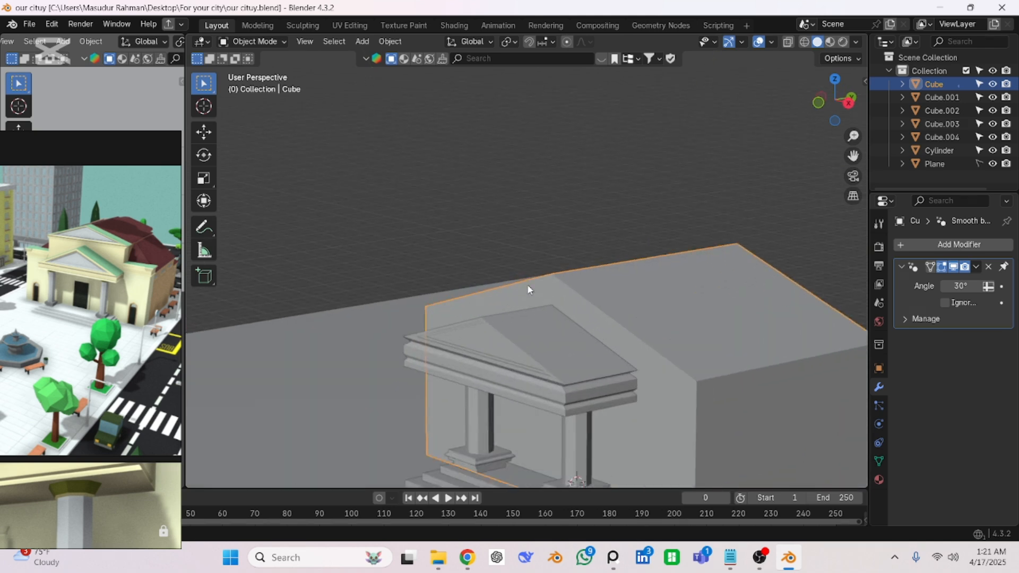
{"action": "scroll", "coordinate": [319, 306], "scroll_direction": "down", "scroll_amount": 4}
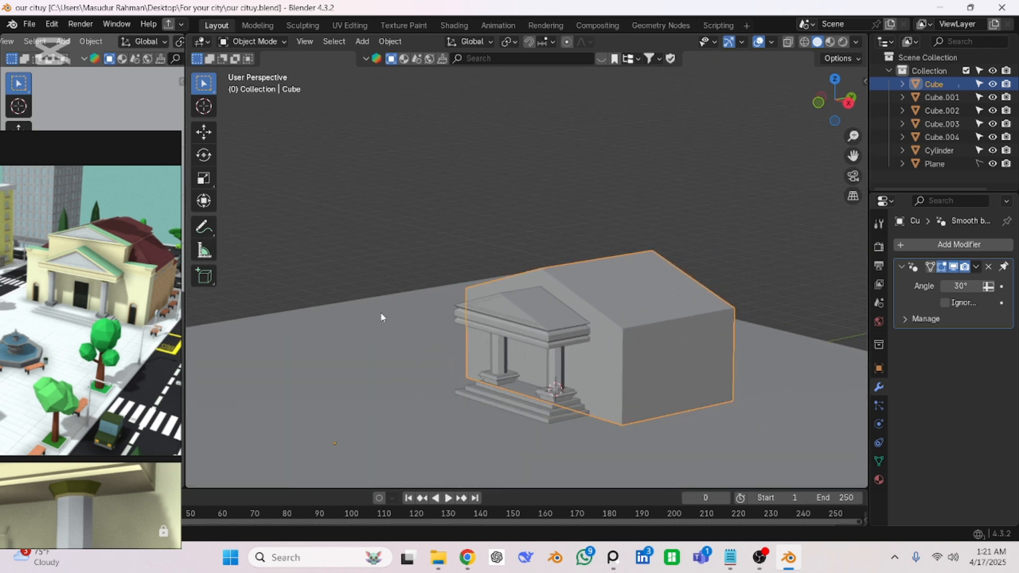
{"action": "middle_click_drag", "start_coordinate": [380, 312], "coordinate": [648, 345]}
- Reopen the main building block in edit mode with its side wall in view
{"action": "key", "text": "Tab"}
{"action": "scroll", "coordinate": [660, 351], "scroll_direction": "up", "scroll_amount": 3}
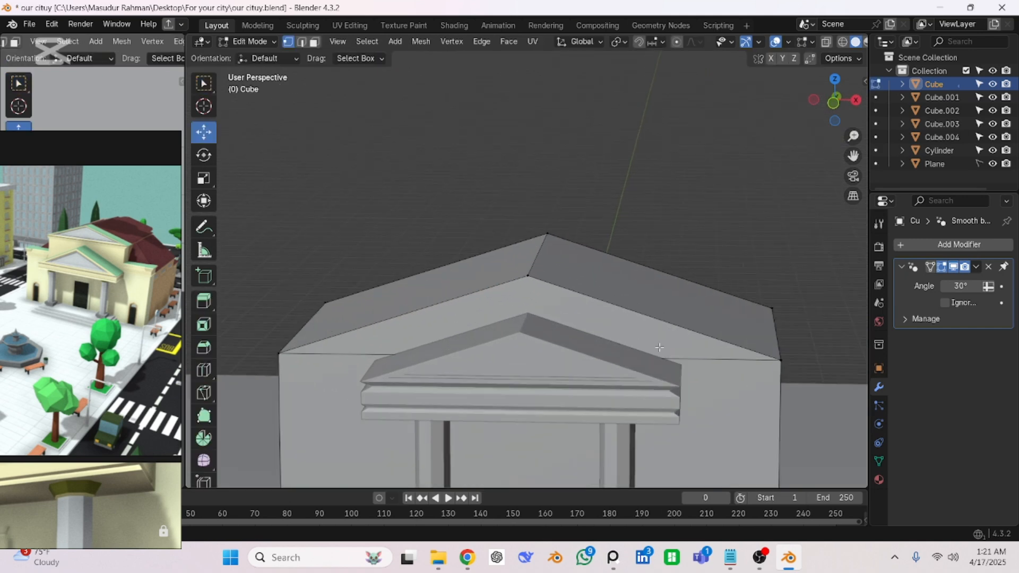
{"action": "scroll", "coordinate": [609, 312], "scroll_direction": "down", "scroll_amount": 4}
{"action": "middle_click_drag", "start_coordinate": [609, 312], "coordinate": [593, 295]}
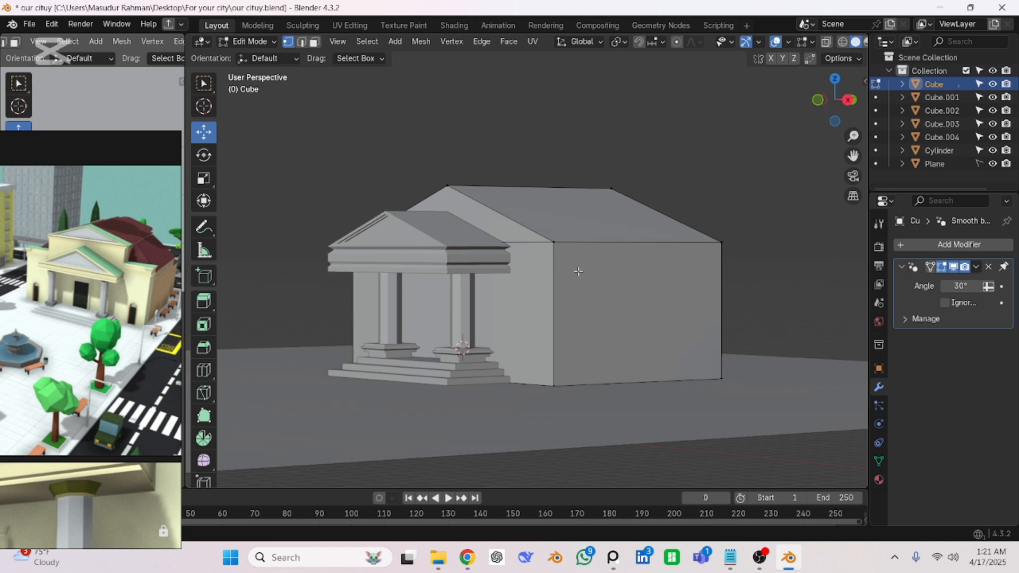
- Try horizontal loop cuts around the main block's walls, one slid upward and one centered, undoing each
{"action": "key", "text": "ctrl+r"}
{"action": "left_click", "coordinate": [567, 281]}
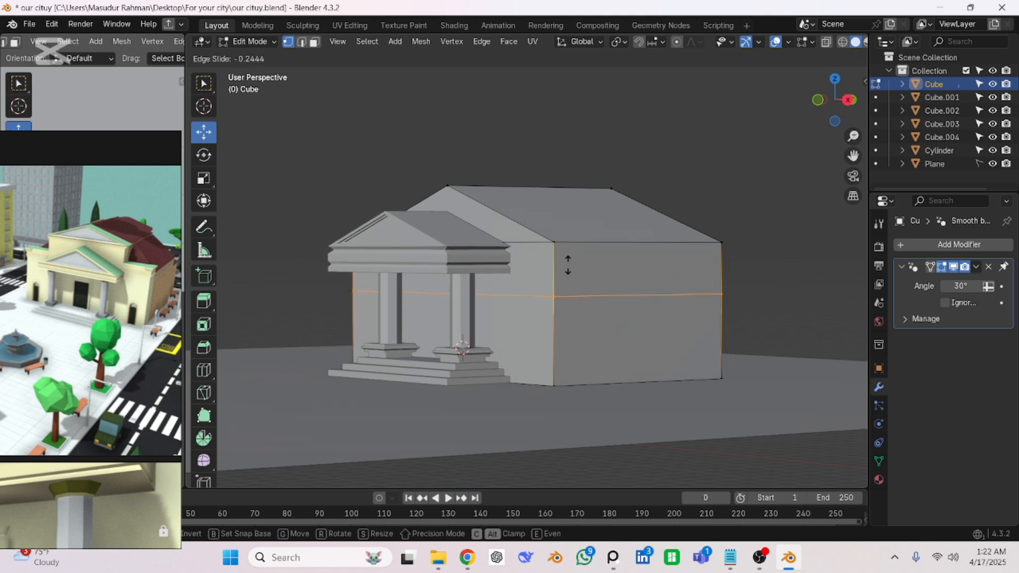
{"action": "left_click", "coordinate": [568, 263]}
{"action": "key", "text": "ctrl+z"}
{"action": "key", "text": "ctrl+r"}
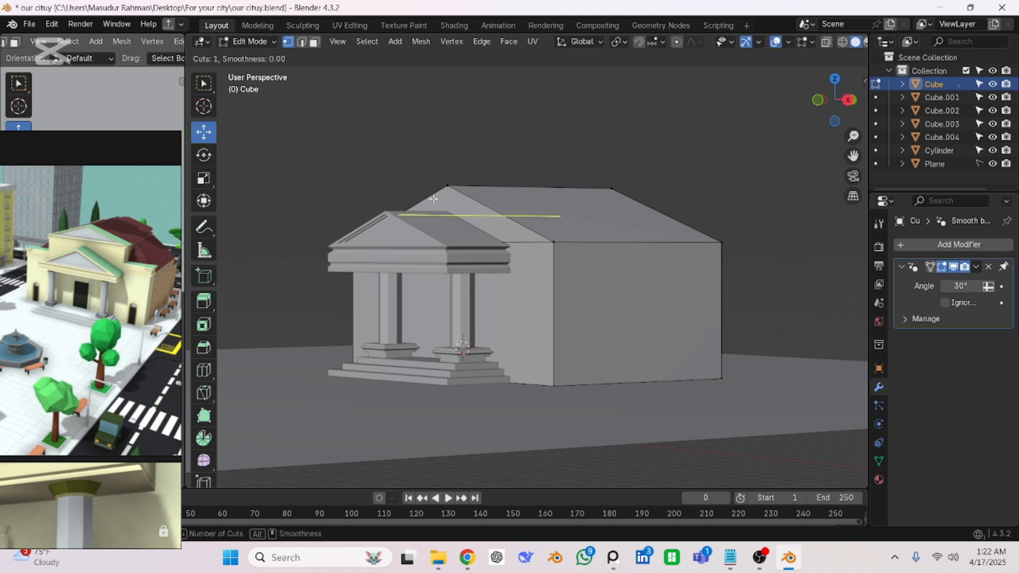
{"action": "left_click", "coordinate": [561, 293]}
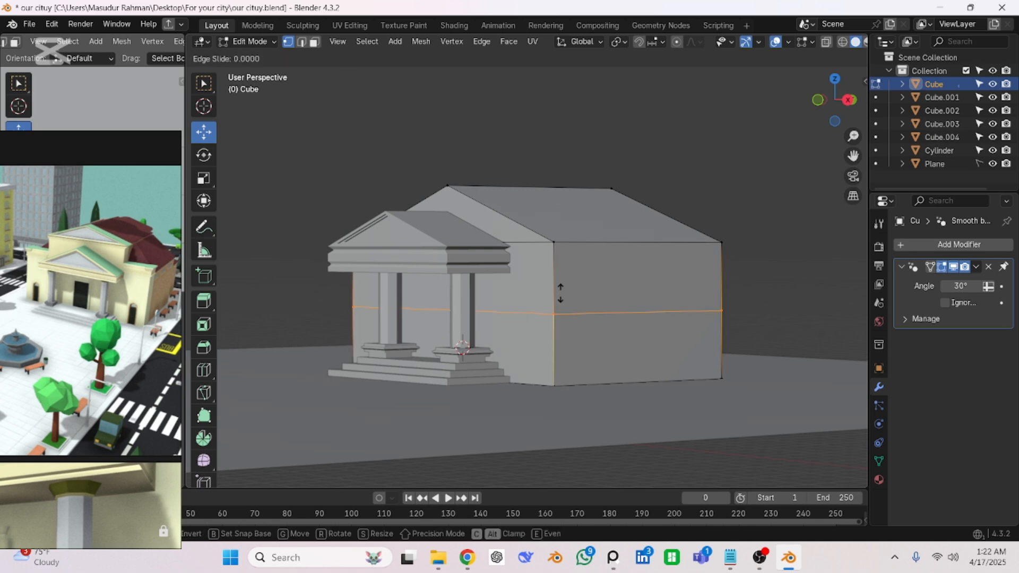
{"action": "right_click", "coordinate": [560, 293]}
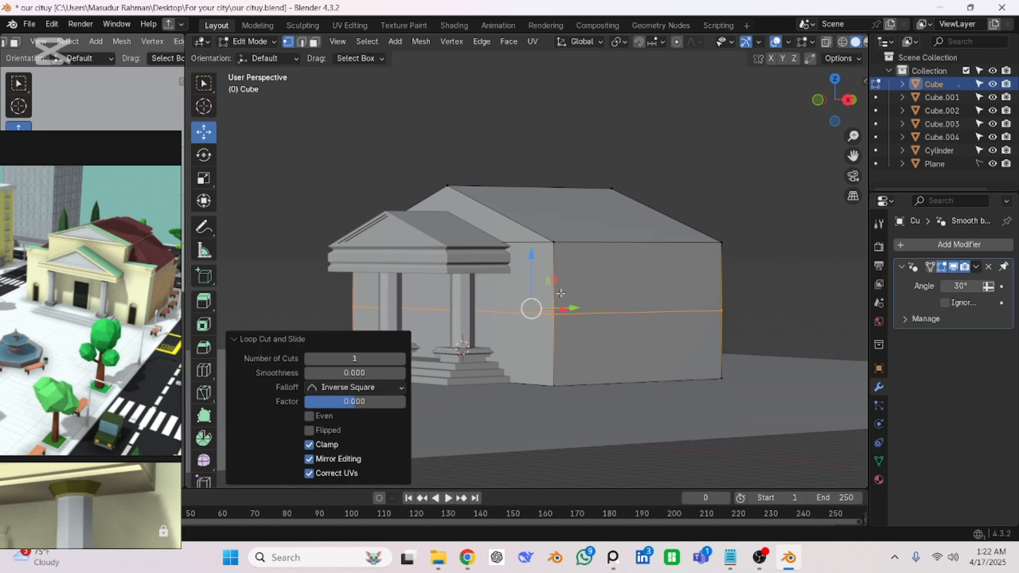
{"action": "key", "text": "ctrl+z"}
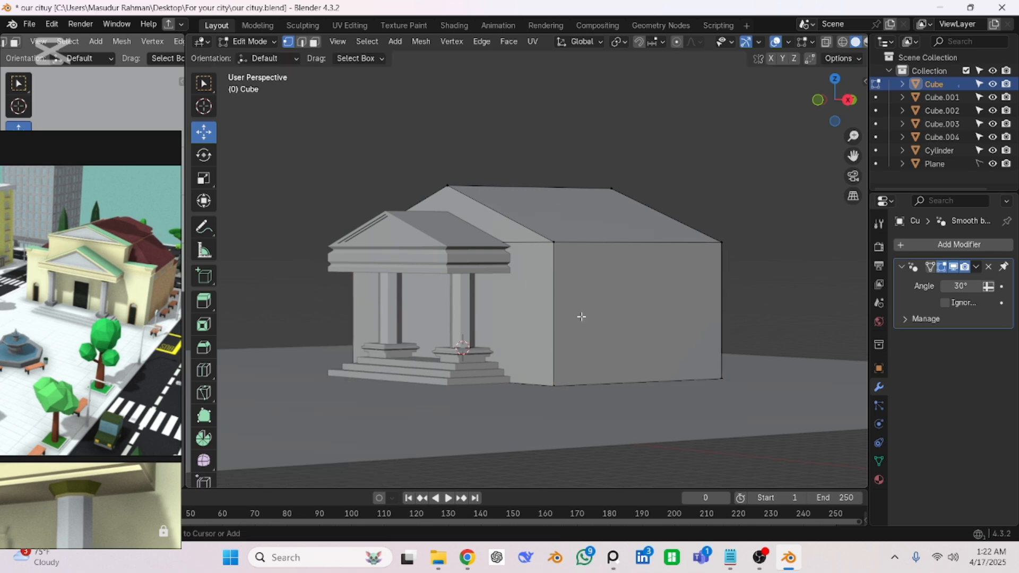
- Add one horizontal loop cut around the main block's walls, slid up just below the eaves with a factor of about -0.874
{"action": "key", "text": "ctrl+r"}
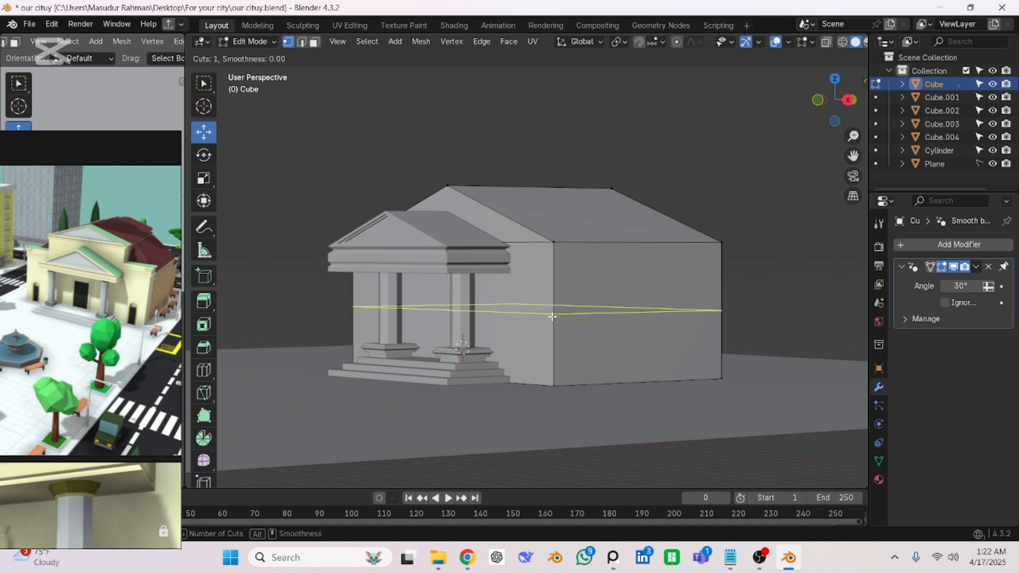
{"action": "left_click", "coordinate": [552, 317]}
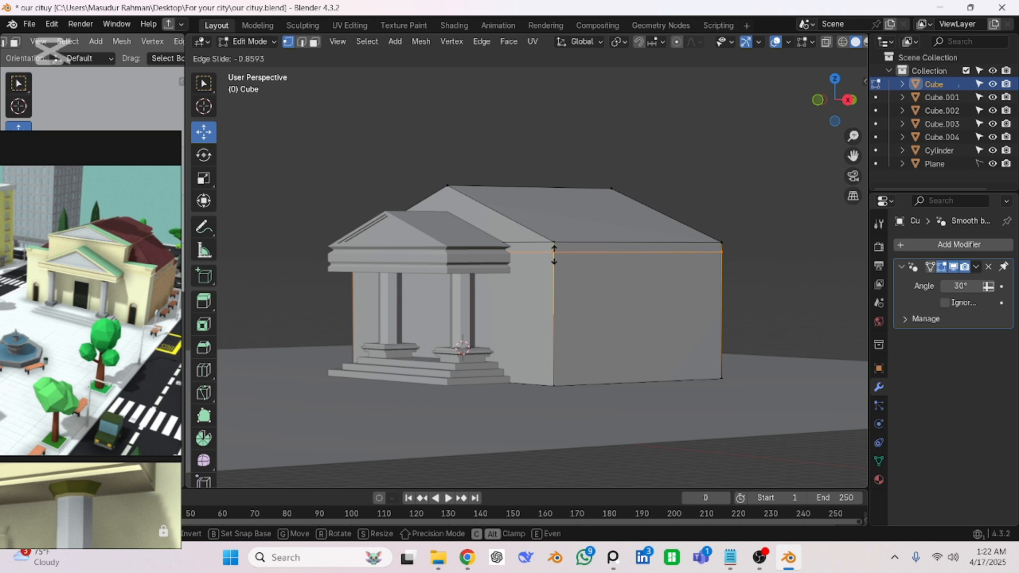
{"action": "left_click", "coordinate": [558, 254]}
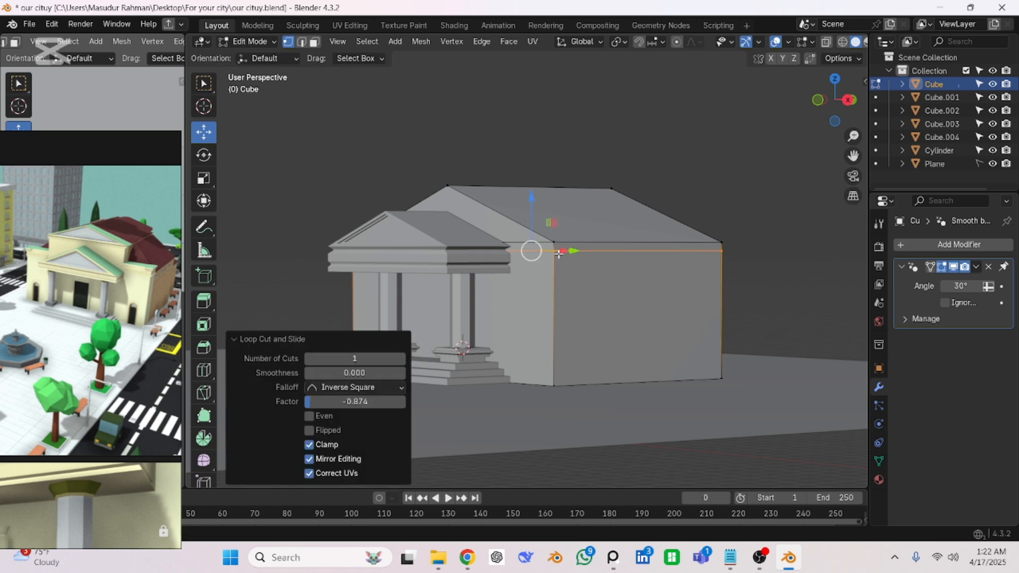
{"action": "left_click", "coordinate": [513, 162]}
- Switch to face selection, pick the narrow side face beneath the eaves, and clear the selection again
{"action": "middle_click_drag", "start_coordinate": [518, 154], "coordinate": [585, 167]}
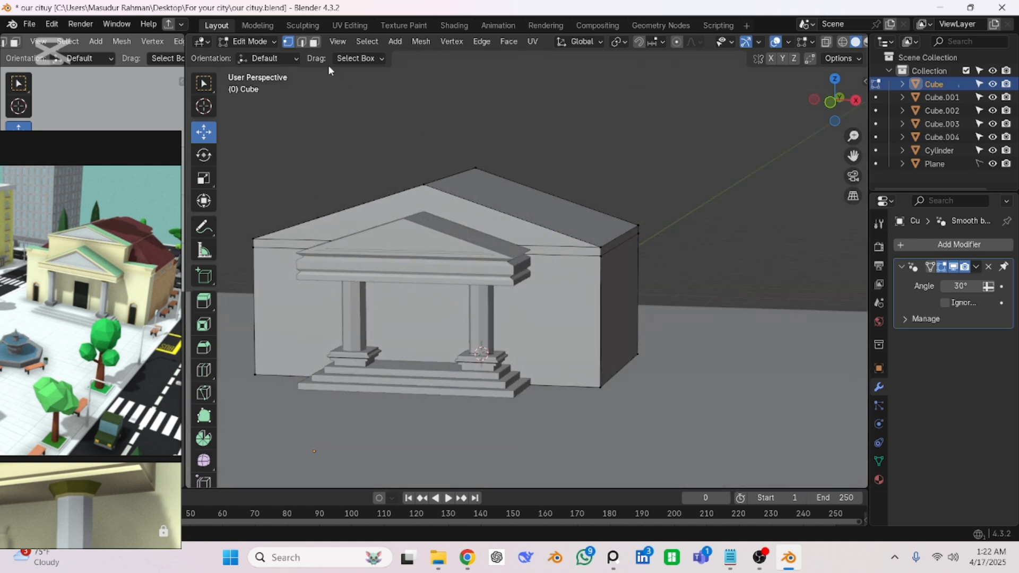
{"action": "left_click", "coordinate": [314, 42]}
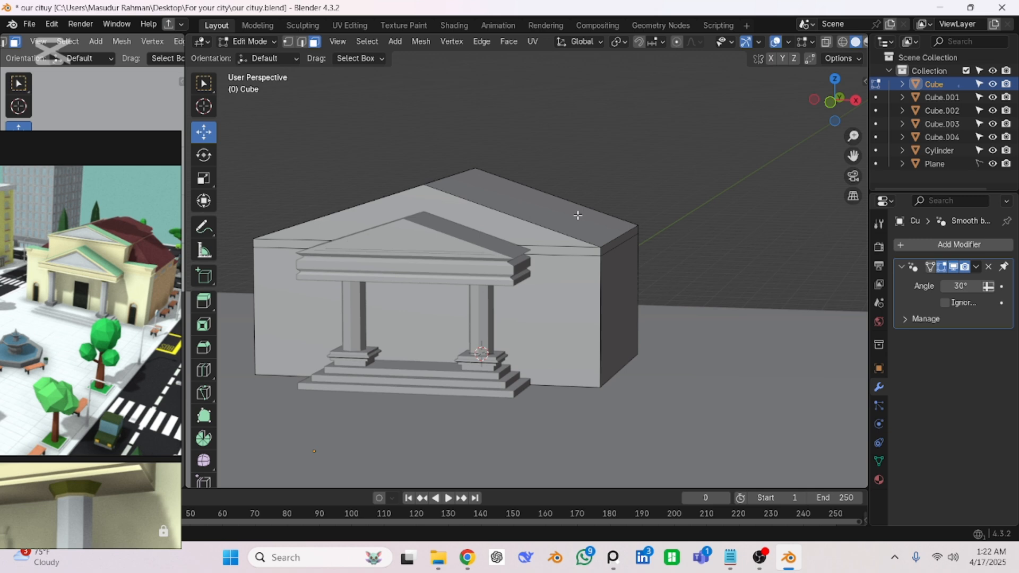
{"action": "left_click", "coordinate": [617, 243]}
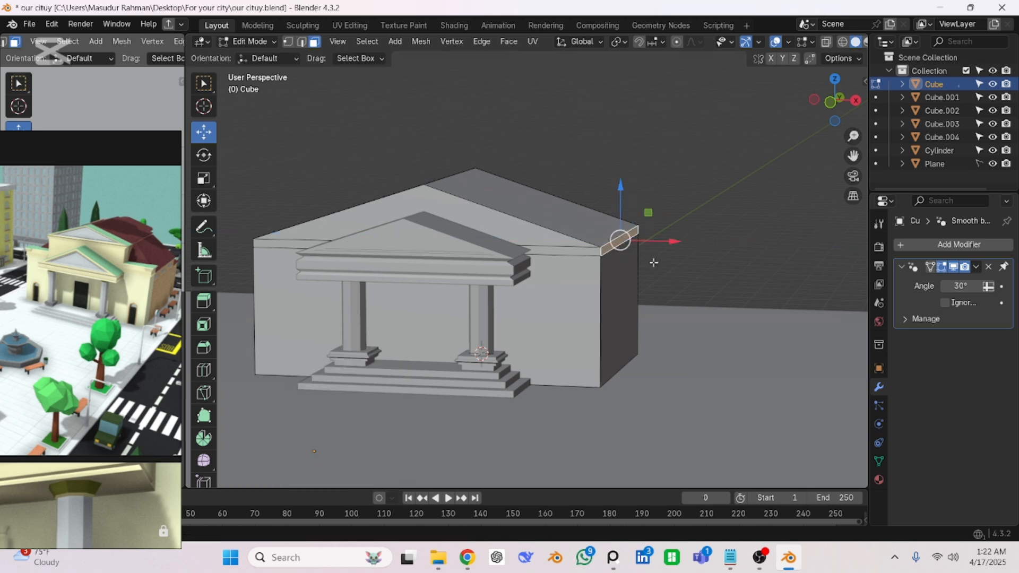
{"action": "left_click", "coordinate": [653, 264]}
{"action": "scroll", "coordinate": [635, 245], "scroll_direction": "down", "scroll_amount": 3}
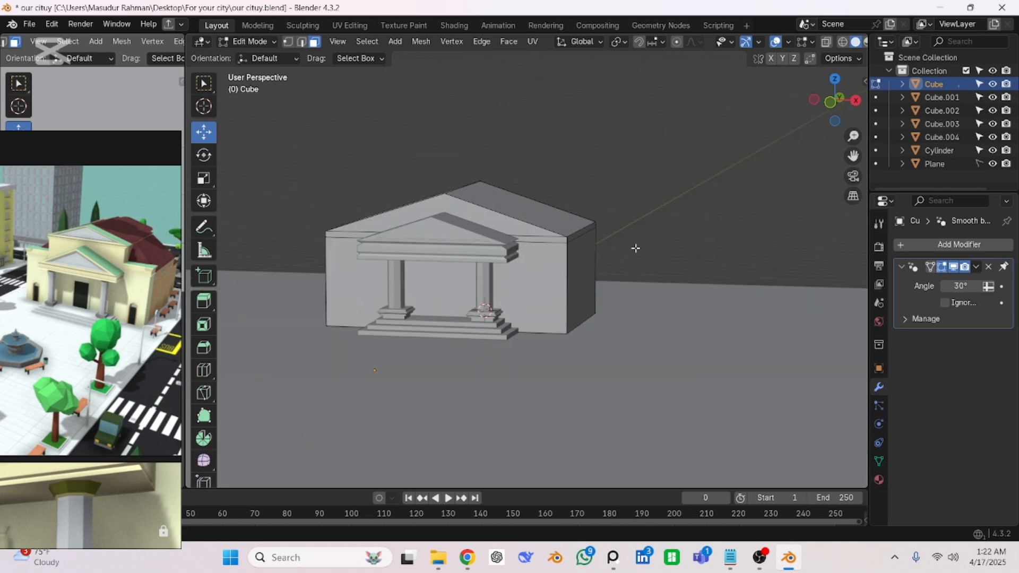
- Extrude the narrow band face below the eaves on the block's right side outward by about 8.94 inches
{"action": "middle_click_drag", "start_coordinate": [635, 248], "coordinate": [575, 286]}
{"action": "key", "text": "KP_1"}
{"action": "scroll", "coordinate": [575, 255], "scroll_direction": "down", "scroll_amount": 2}
{"action": "scroll", "coordinate": [573, 257], "scroll_direction": "up", "scroll_amount": 2}
{"action": "scroll", "coordinate": [575, 286], "scroll_direction": "up", "scroll_amount": 3}
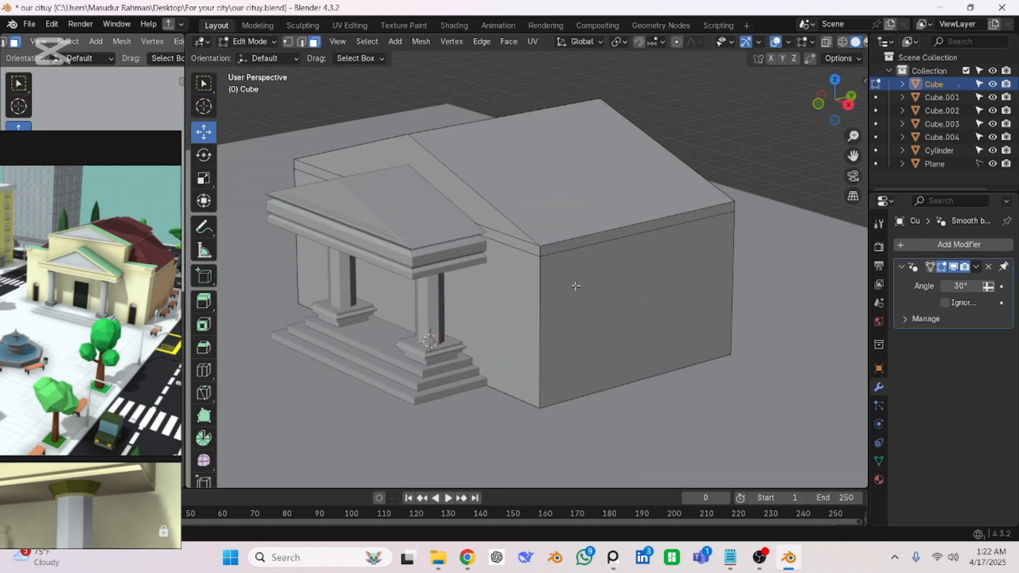
{"action": "left_click", "coordinate": [584, 241]}
{"action": "key", "text": "KP_1"}
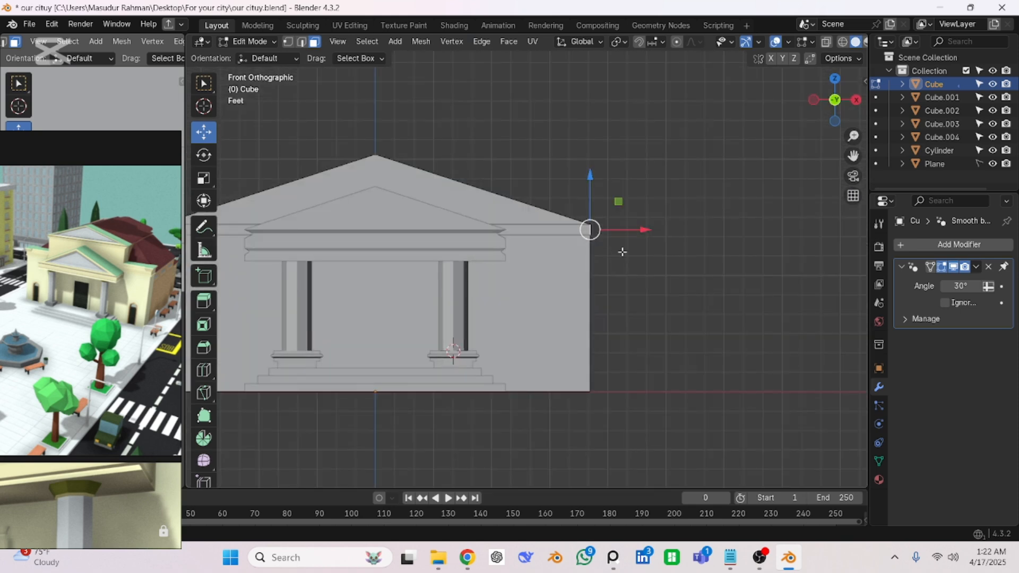
{"action": "scroll", "coordinate": [589, 229], "scroll_direction": "up", "scroll_amount": 4}
{"action": "left_click_drag", "start_coordinate": [614, 190], "coordinate": [614, 190]}
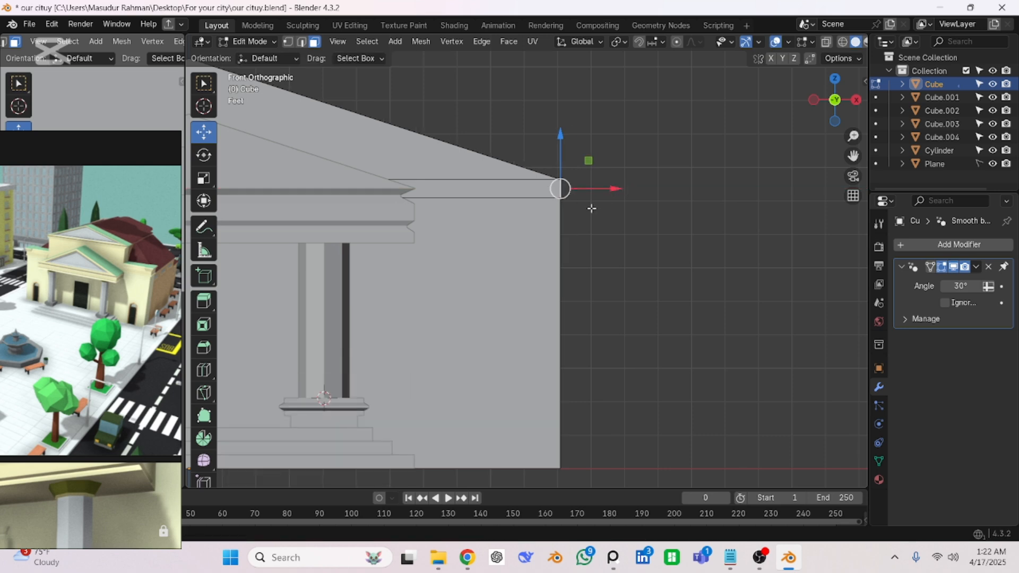
{"action": "key", "text": "e"}
{"action": "left_click", "coordinate": [614, 209]}
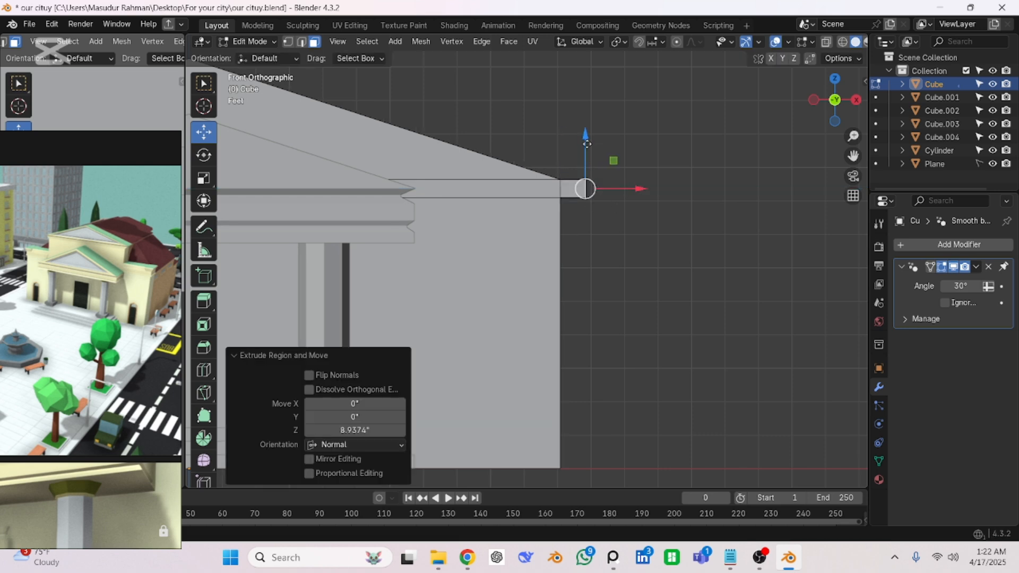
- Lower the extruded eave face slightly along Z to follow the roof slope, and return to object mode
{"action": "left_click_drag", "start_coordinate": [587, 143], "coordinate": [593, 154]}
{"action": "left_click", "coordinate": [597, 156]}
{"action": "middle_click_drag", "start_coordinate": [635, 248], "coordinate": [587, 269]}
{"action": "key", "text": "Tab"}
- Extrude the matching band face on the opposite side of the main block outward by about 5.02 inches
{"action": "middle_click_drag", "start_coordinate": [593, 230], "coordinate": [569, 215]}
{"action": "scroll", "coordinate": [549, 218], "scroll_direction": "down", "scroll_amount": 5}
{"action": "middle_click_drag", "start_coordinate": [487, 229], "coordinate": [644, 235]}
{"action": "scroll", "coordinate": [382, 267], "scroll_direction": "up", "scroll_amount": 2}
{"action": "middle_click_drag", "start_coordinate": [381, 267], "coordinate": [525, 262], "text": "shift"}
{"action": "scroll", "coordinate": [594, 224], "scroll_direction": "up", "scroll_amount": 3}
{"action": "key", "text": "Tab"}
{"action": "scroll", "coordinate": [549, 253], "scroll_direction": "up", "scroll_amount": 2}
{"action": "left_click", "coordinate": [576, 218]}
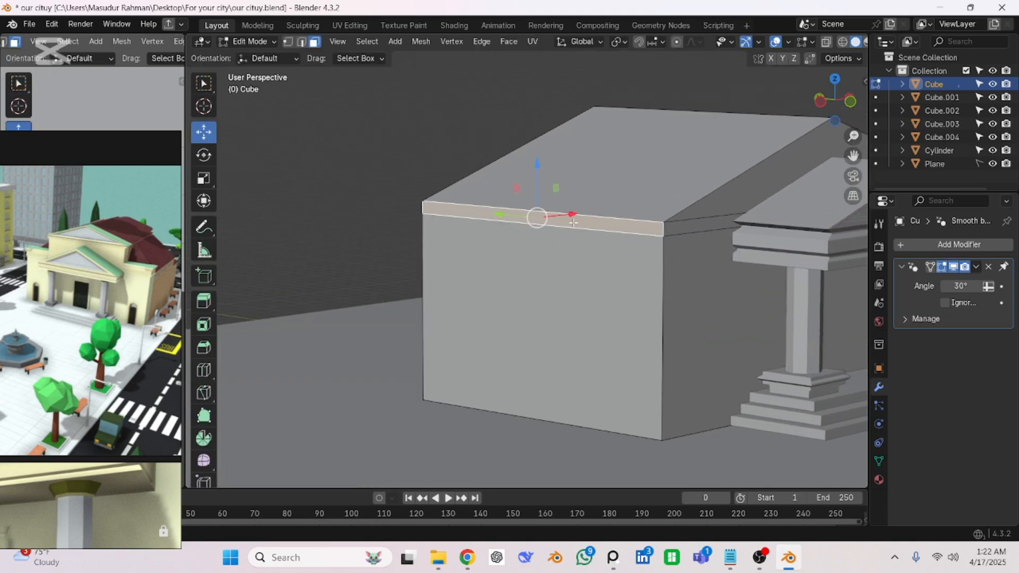
{"action": "middle_click_drag", "start_coordinate": [552, 215], "coordinate": [553, 301]}
{"action": "scroll", "coordinate": [529, 239], "scroll_direction": "up", "scroll_amount": 2}
{"action": "scroll", "coordinate": [526, 239], "scroll_direction": "down", "scroll_amount": 2}
{"action": "key", "text": "KP_1"}
{"action": "scroll", "coordinate": [509, 239], "scroll_direction": "up", "scroll_amount": 3}
{"action": "scroll", "coordinate": [536, 283], "scroll_direction": "up", "scroll_amount": 1}
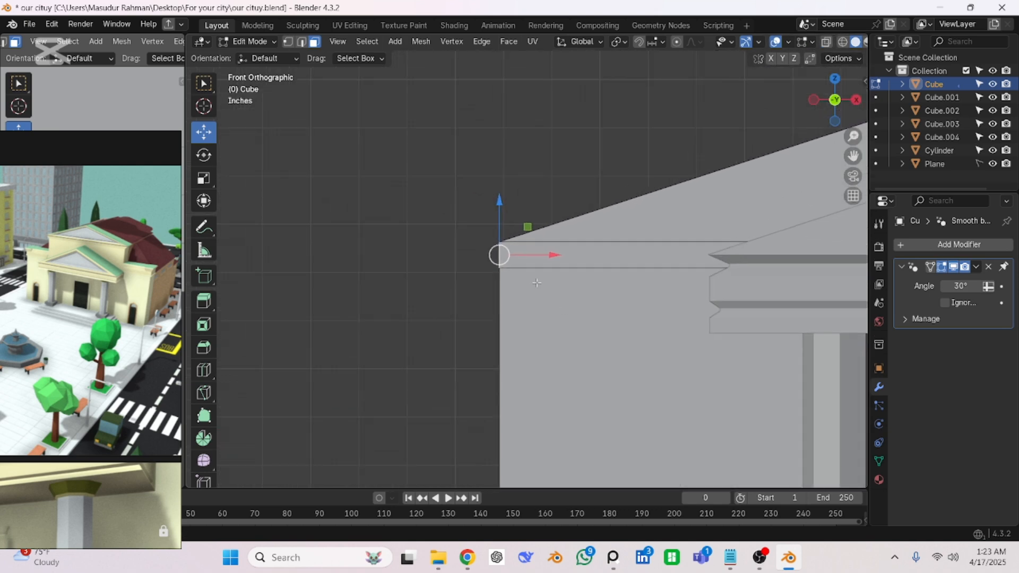
{"action": "key", "text": "e"}
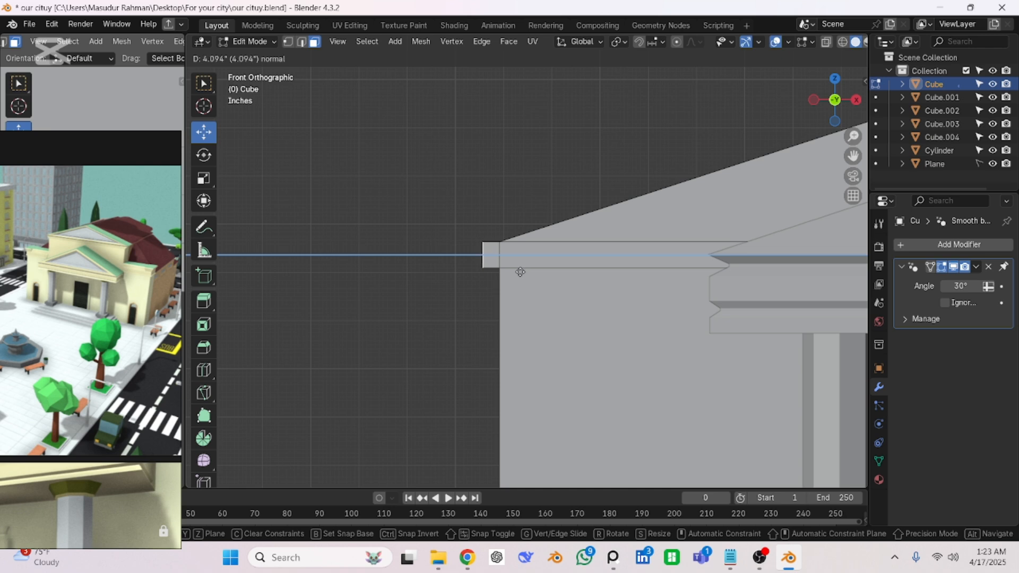
{"action": "left_click", "coordinate": [515, 274]}
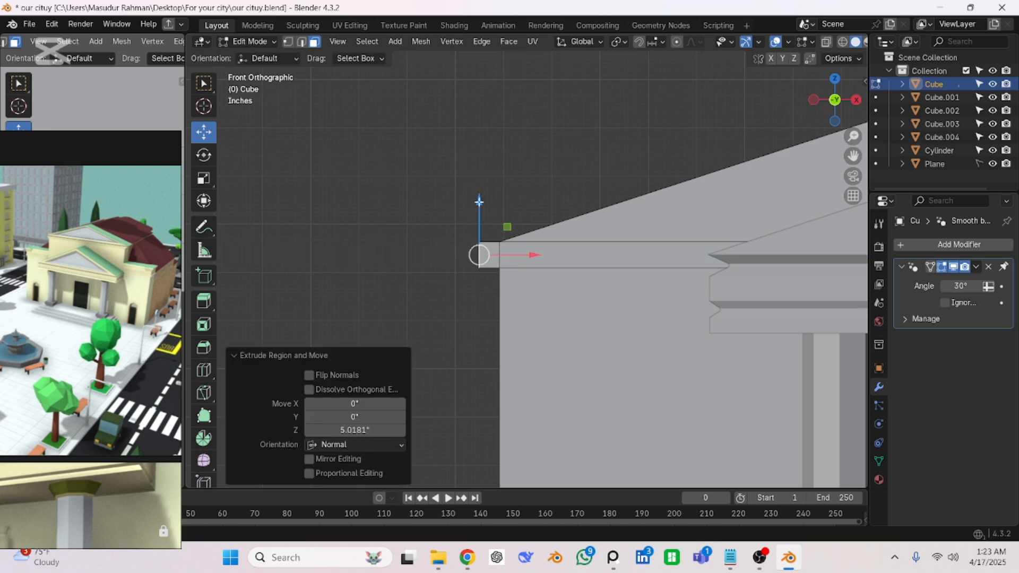
- Lower the opposite side's extruded eave face slightly along Z and return to object mode with the main block selected
{"action": "left_click_drag", "start_coordinate": [480, 201], "coordinate": [421, 216]}
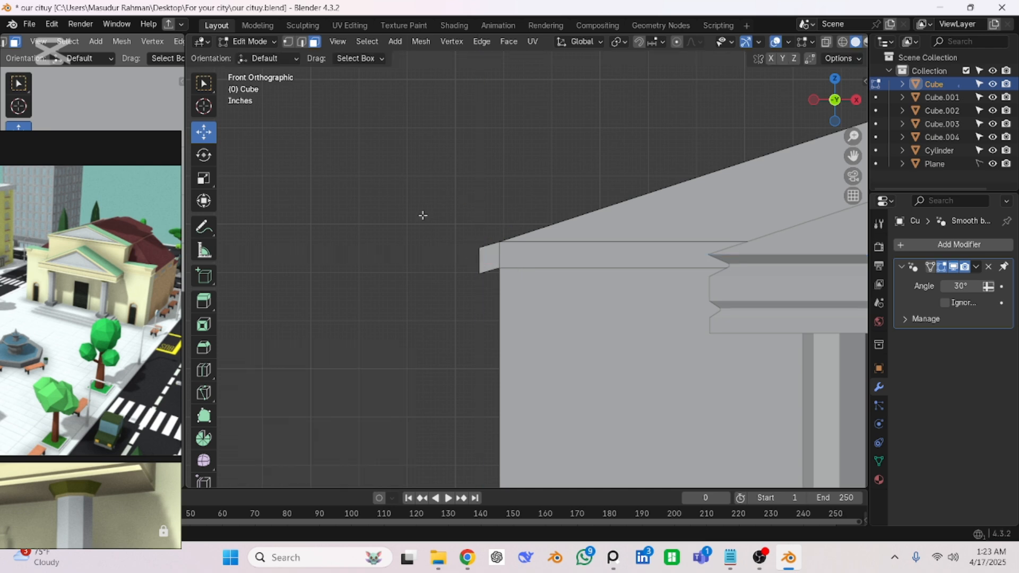
{"action": "scroll", "coordinate": [427, 239], "scroll_direction": "down", "scroll_amount": 8}
{"action": "key", "text": "Tab"}
{"action": "middle_click_drag", "start_coordinate": [433, 279], "coordinate": [399, 221]}
{"action": "scroll", "coordinate": [395, 228], "scroll_direction": "up", "scroll_amount": 3}
{"action": "scroll", "coordinate": [553, 275], "scroll_direction": "up", "scroll_amount": 2}
{"action": "left_click", "coordinate": [566, 271]}
{"action": "scroll", "coordinate": [566, 271], "scroll_direction": "up", "scroll_amount": 3}
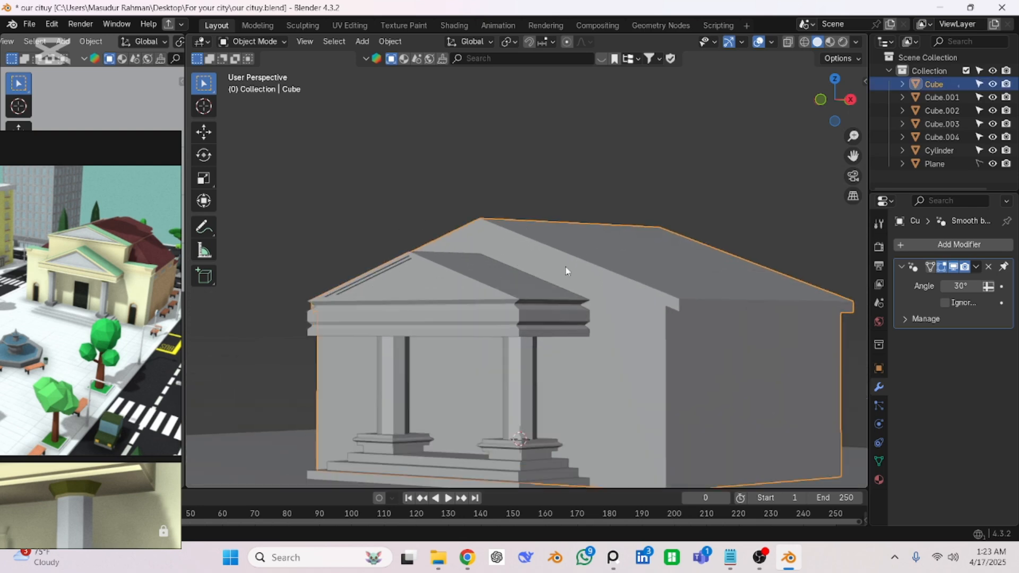
- Inset the main block's front gable face by about 3.38 inches in edit mode
{"action": "key", "text": "Tab"}
{"action": "scroll", "coordinate": [566, 271], "scroll_direction": "up", "scroll_amount": 4}
{"action": "scroll", "coordinate": [571, 276], "scroll_direction": "down", "scroll_amount": 4}
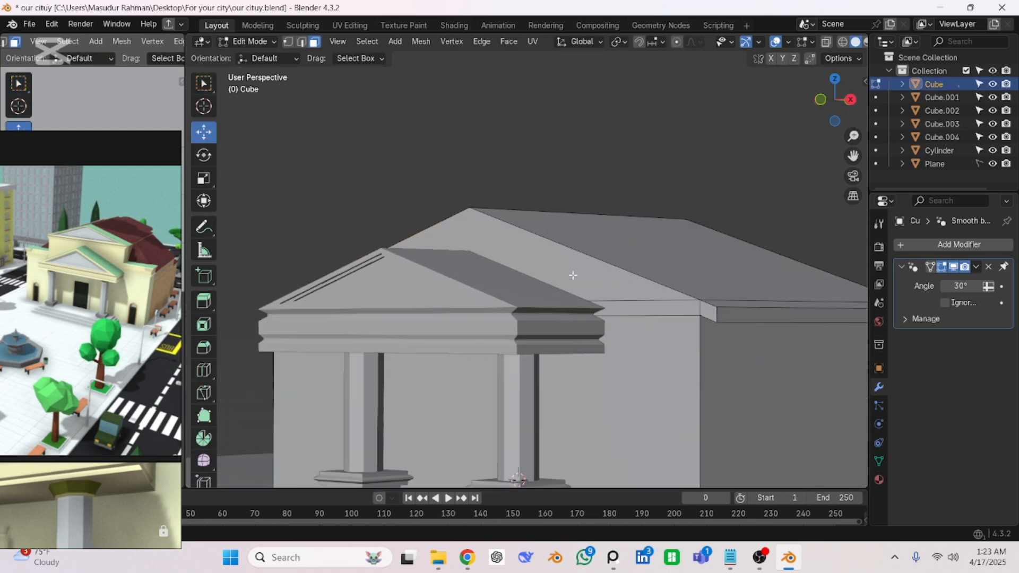
{"action": "middle_click_drag", "start_coordinate": [572, 275], "coordinate": [608, 276]}
{"action": "left_click", "coordinate": [611, 275]}
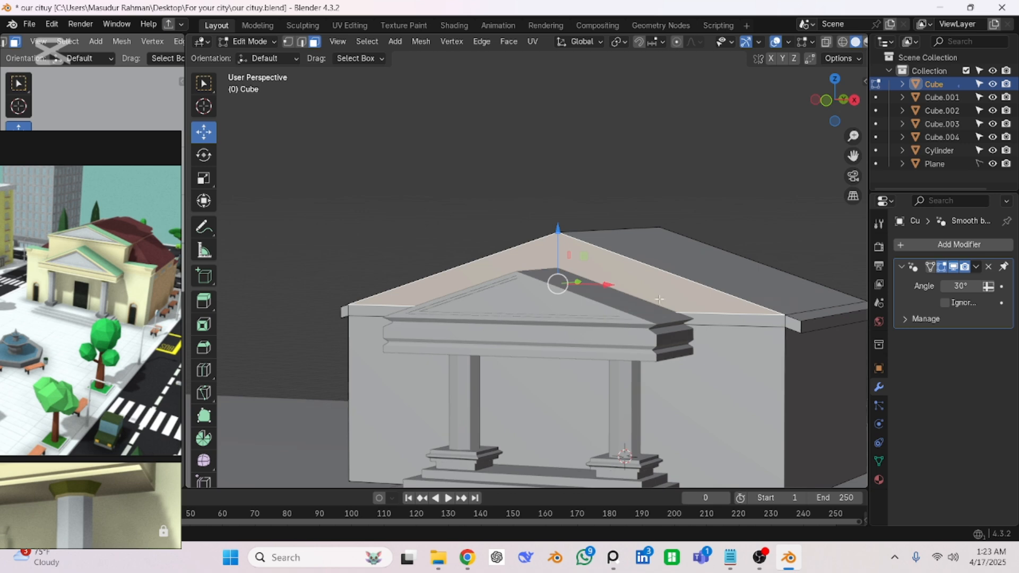
{"action": "key", "text": "i"}
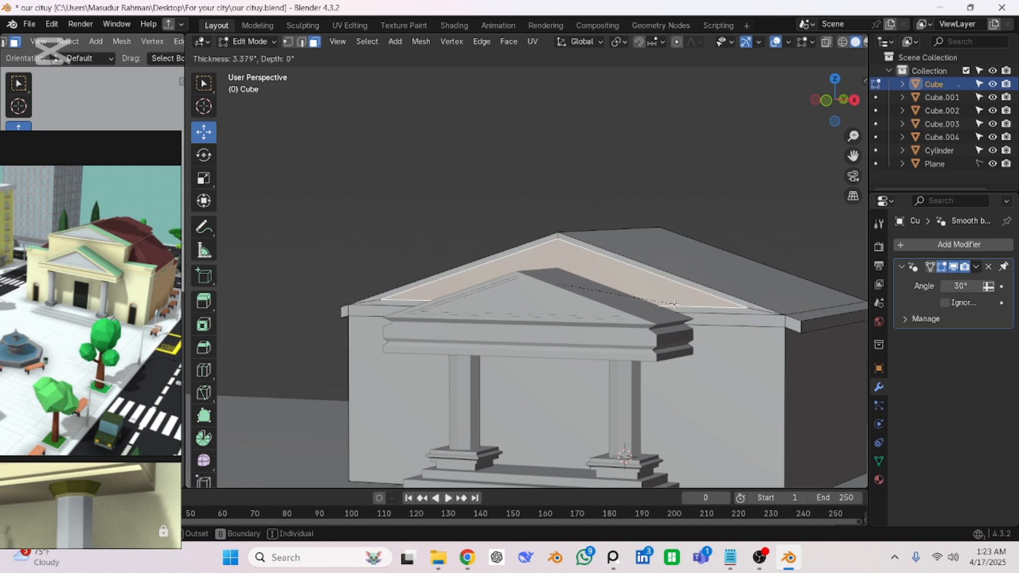
{"action": "left_click", "coordinate": [673, 304]}
{"action": "left_click", "coordinate": [508, 207]}
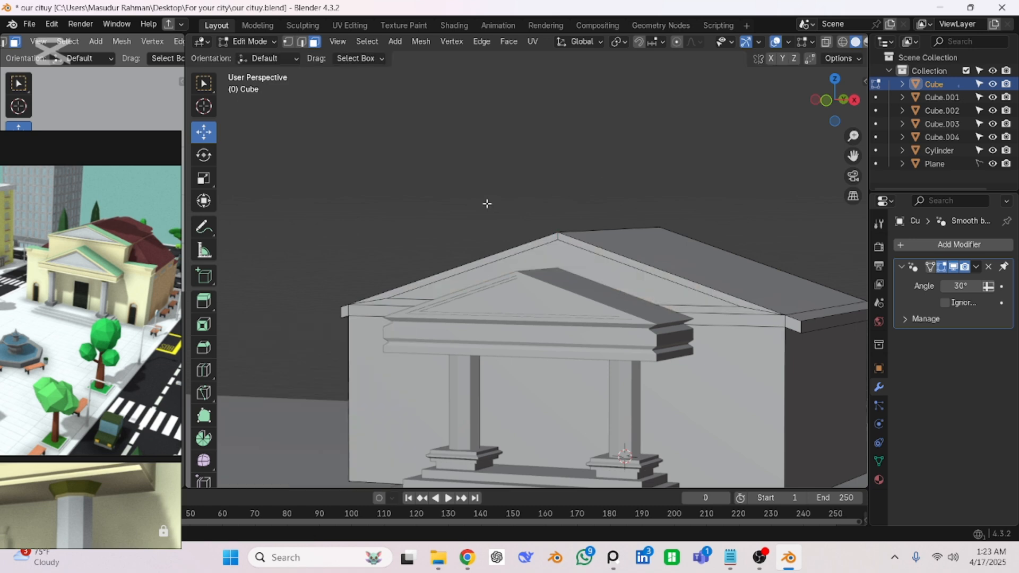
- Recess the inset gable face slightly into the building along the global Y axis
{"action": "middle_click_drag", "start_coordinate": [487, 204], "coordinate": [432, 207]}
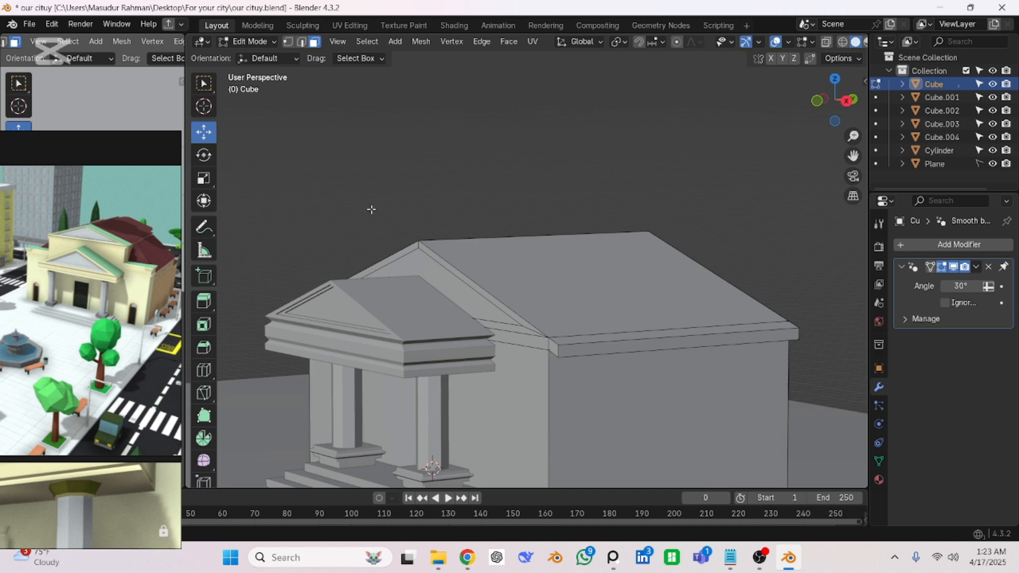
{"action": "left_click", "coordinate": [430, 282]}
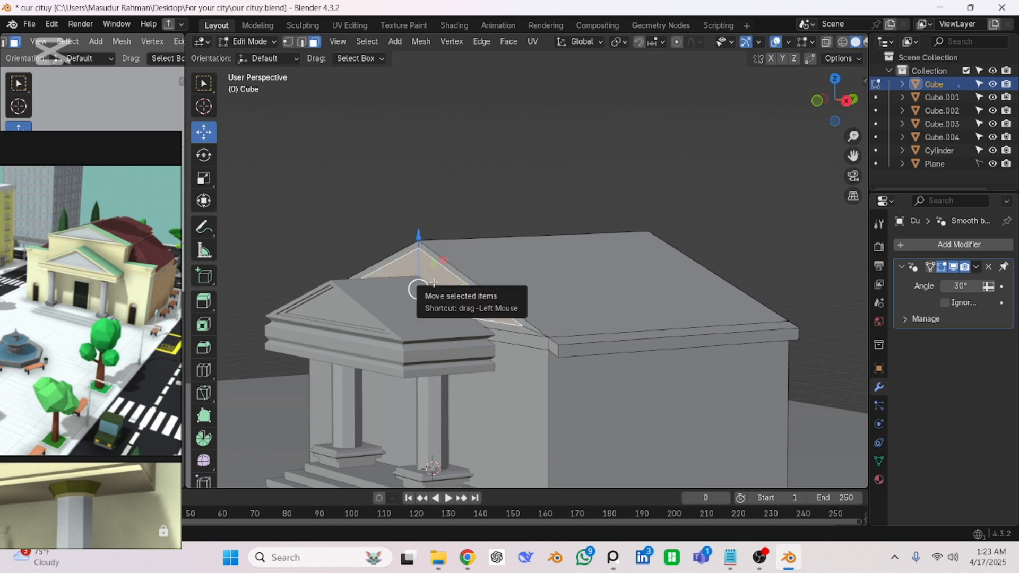
{"action": "key", "text": "g"}
{"action": "key", "text": "y"}
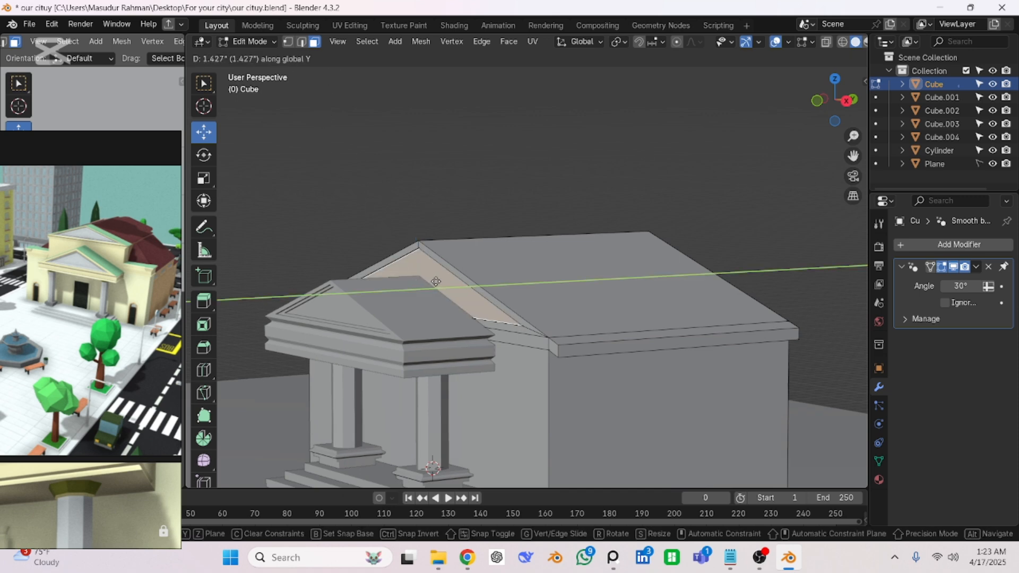
{"action": "left_click", "coordinate": [425, 255]}
{"action": "scroll", "coordinate": [409, 209], "scroll_direction": "down", "scroll_amount": 4}
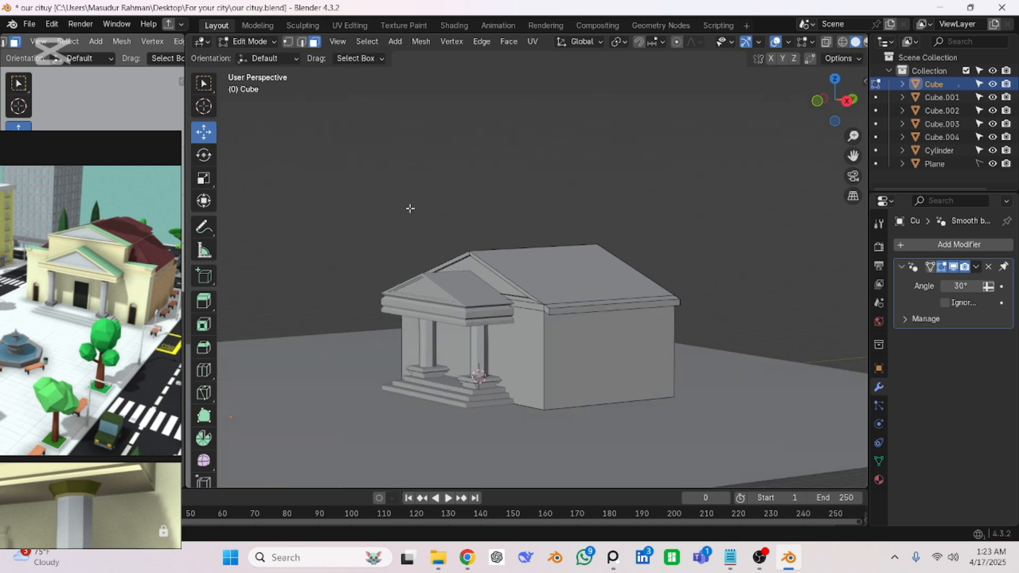
- Save the file, return to object mode, and deselect the main block to inspect the roof
{"action": "middle_click_drag", "start_coordinate": [409, 209], "coordinate": [517, 224]}
{"action": "key", "text": "ctrl+s"}
{"action": "key", "text": "Tab"}
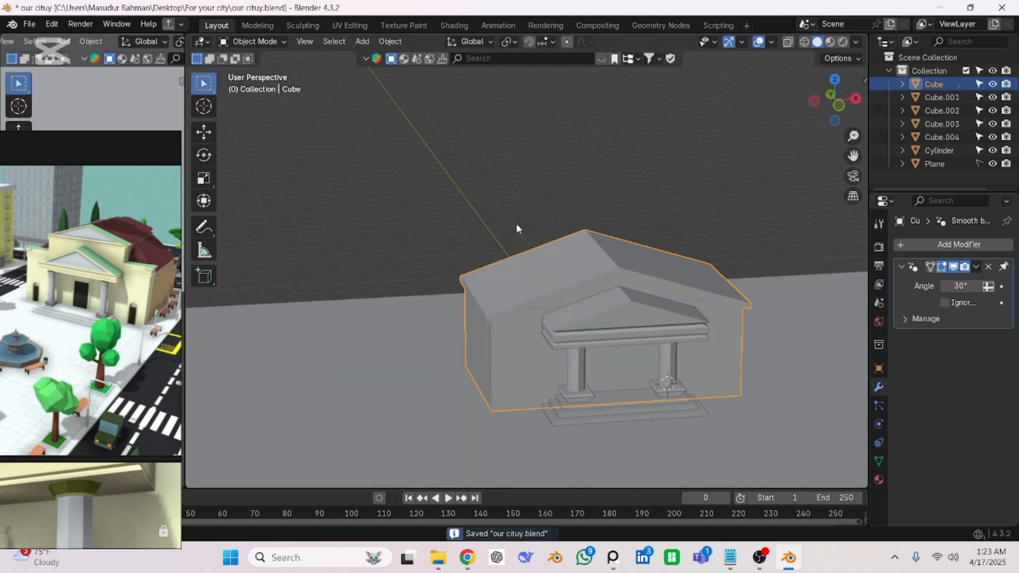
{"action": "left_click", "coordinate": [515, 223]}
{"action": "scroll", "coordinate": [591, 195], "scroll_direction": "down", "scroll_amount": 3}
{"action": "middle_click_drag", "start_coordinate": [591, 195], "coordinate": [524, 180]}
{"action": "scroll", "coordinate": [519, 262], "scroll_direction": "up", "scroll_amount": 4}
{"action": "mouse_move", "coordinate": [519, 262]}
{"action": "middle_mouse_down", "text": "shift"}
{"action": "mouse_move", "coordinate": [625, 275]}
{"action": "mouse_move", "coordinate": [689, 256]}
{"action": "mouse_move", "coordinate": [547, 289]}
{"action": "mouse_move", "coordinate": [514, 275]}
{"action": "middle_mouse_up", "text": "shift"}
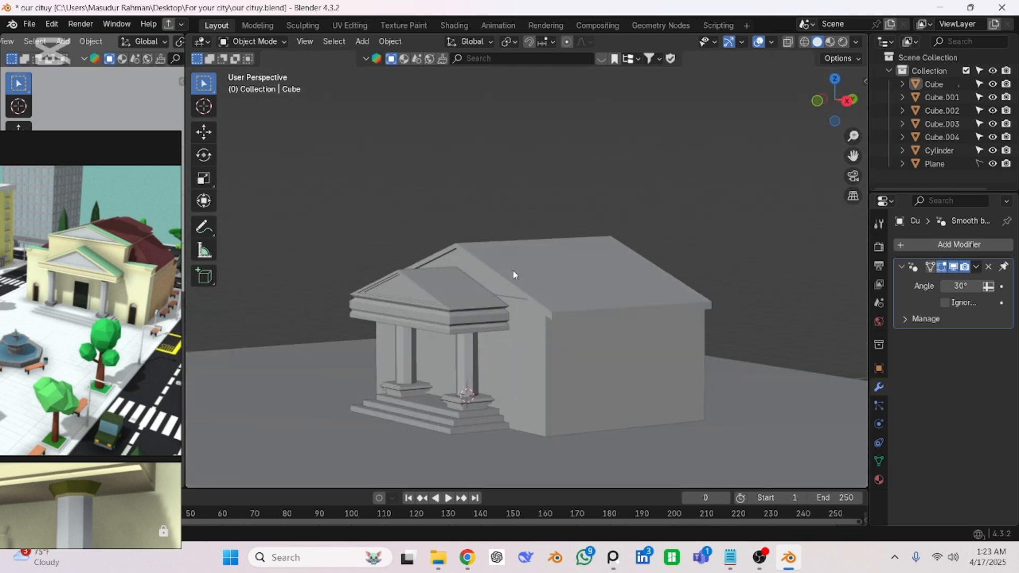
- Undo the front gable face's inset and recess, and return the main block to object mode
{"action": "key", "text": "Tab"}
{"action": "left_click", "coordinate": [509, 279]}
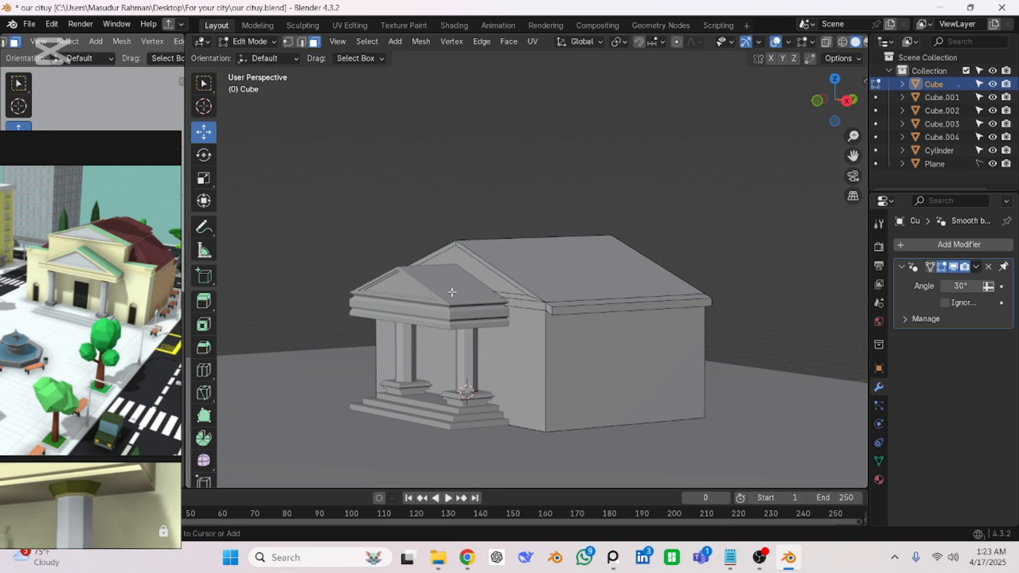
{"action": "left_click", "coordinate": [419, 208]}
{"action": "scroll", "coordinate": [425, 199], "scroll_direction": "up", "scroll_amount": 2}
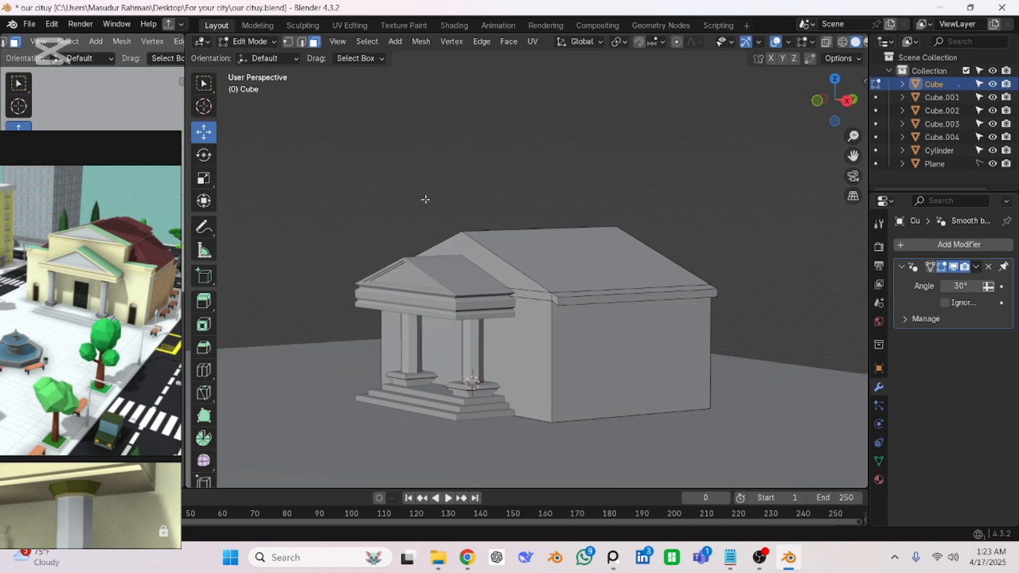
{"action": "key", "text": "Tab"}
{"action": "scroll", "coordinate": [465, 281], "scroll_direction": "up", "scroll_amount": 2}
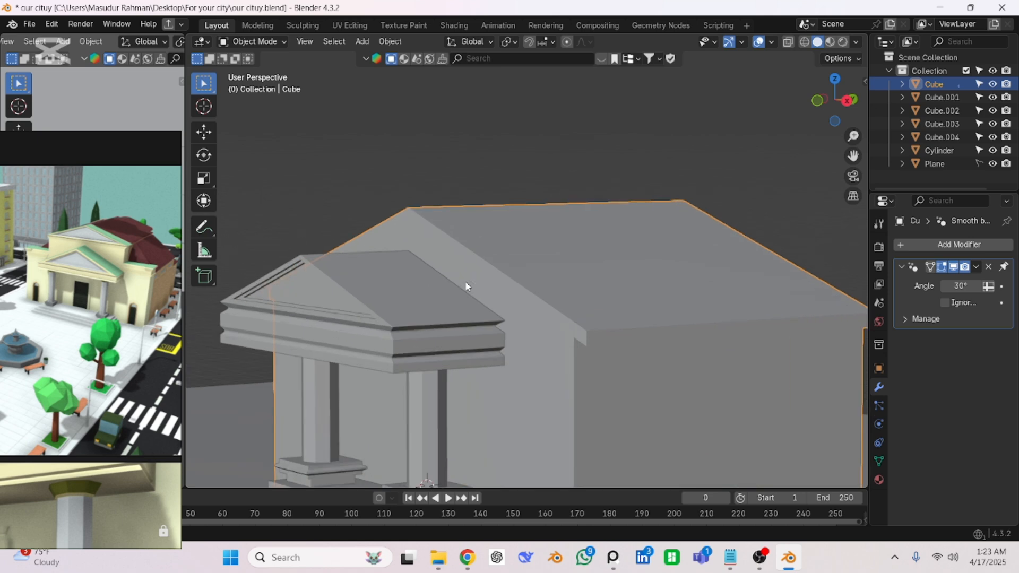
- Reopen the main block in edit mode, switch to vertex selection, and pick the front corner vertex below the eaves
{"action": "key", "text": "Tab"}
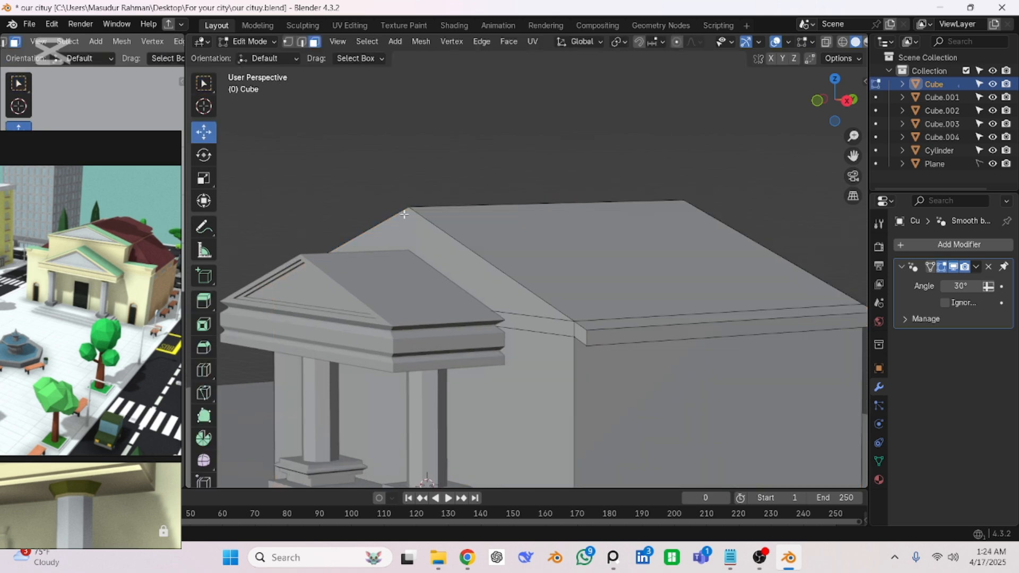
{"action": "scroll", "coordinate": [425, 265], "scroll_direction": "down", "scroll_amount": 3}
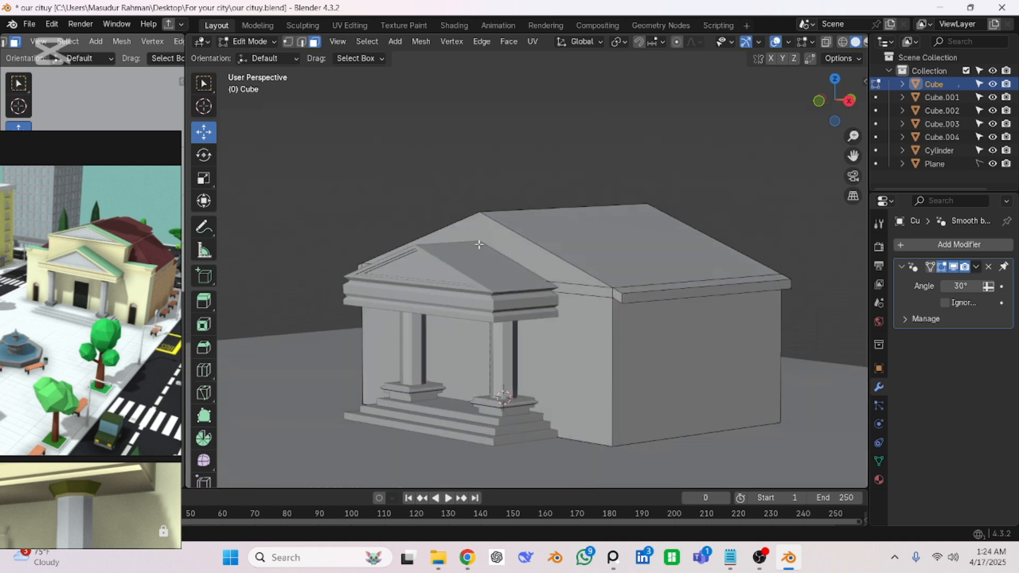
{"action": "scroll", "coordinate": [469, 251], "scroll_direction": "up", "scroll_amount": 2}
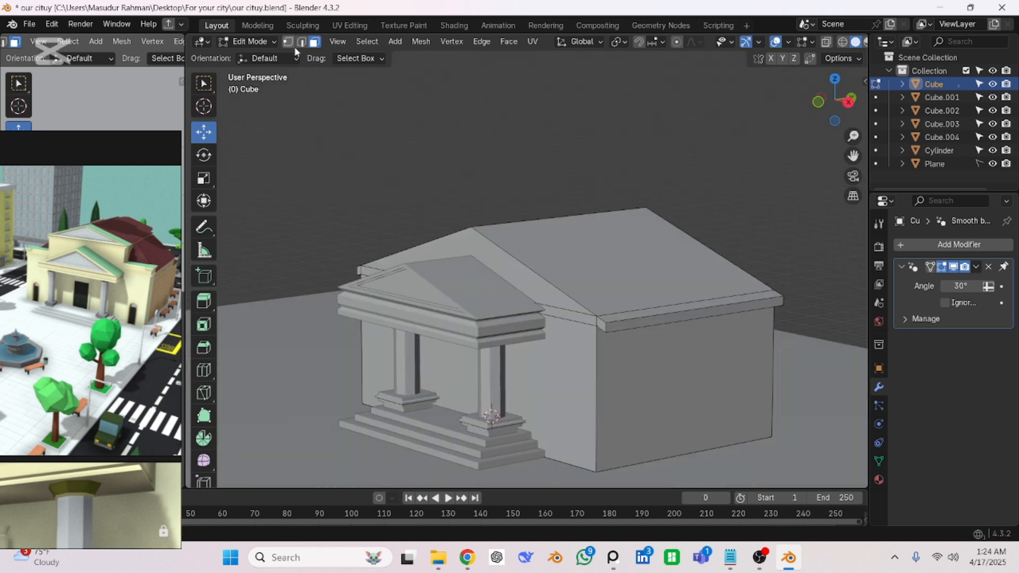
{"action": "key", "text": "1"}
{"action": "left_click", "coordinate": [590, 324]}
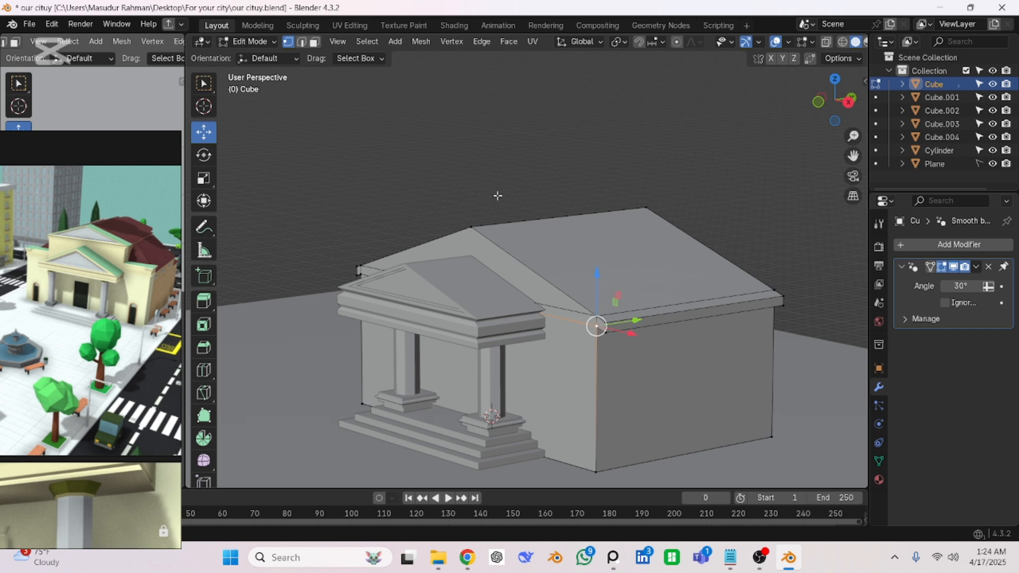
- Try a loop cut across one roof slope, slid close to the ridge with a factor of -0.856, and undo it
{"action": "middle_click_drag", "start_coordinate": [470, 243], "coordinate": [579, 274]}
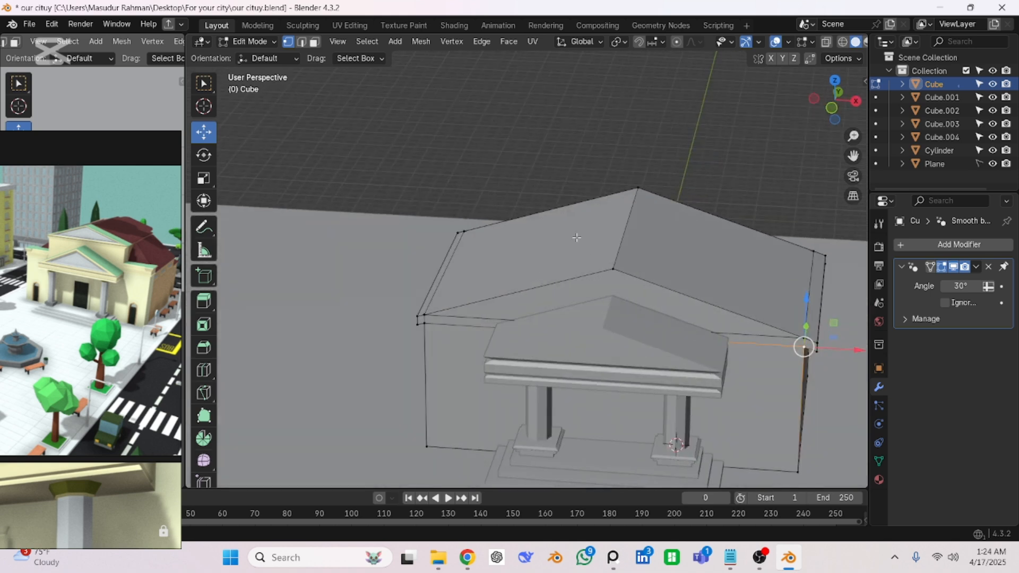
{"action": "scroll", "coordinate": [589, 276], "scroll_direction": "up", "scroll_amount": 2}
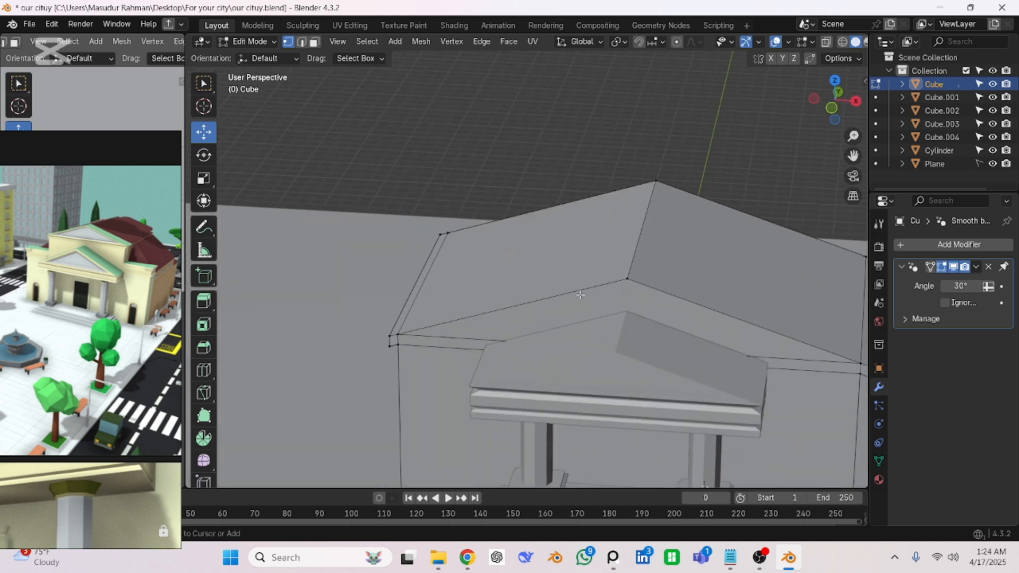
{"action": "left_click", "coordinate": [609, 281]}
{"action": "left_click", "coordinate": [548, 248]}
{"action": "key", "text": "ctrl+r"}
{"action": "left_click", "coordinate": [604, 277]}
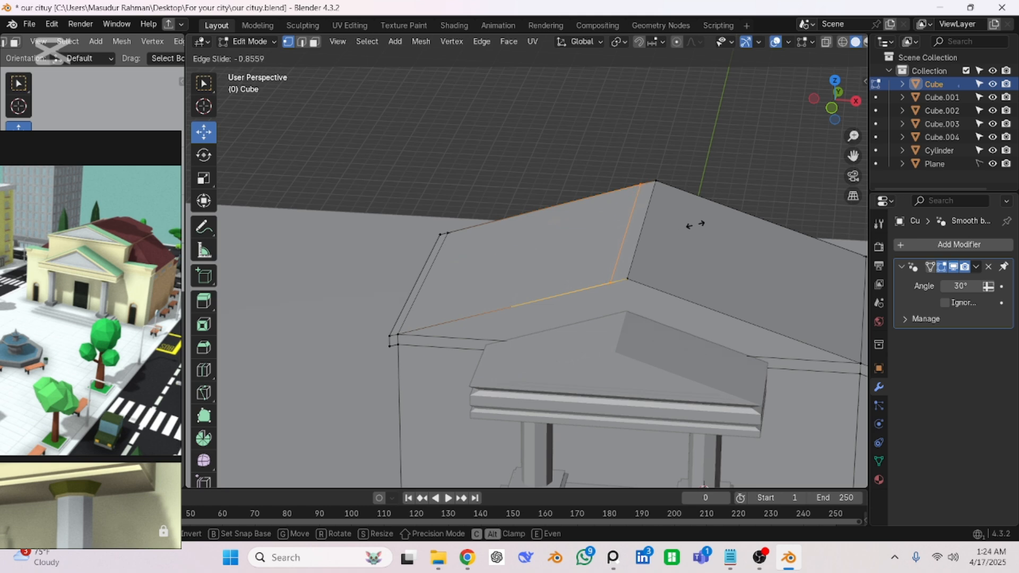
{"action": "left_click", "coordinate": [626, 229]}
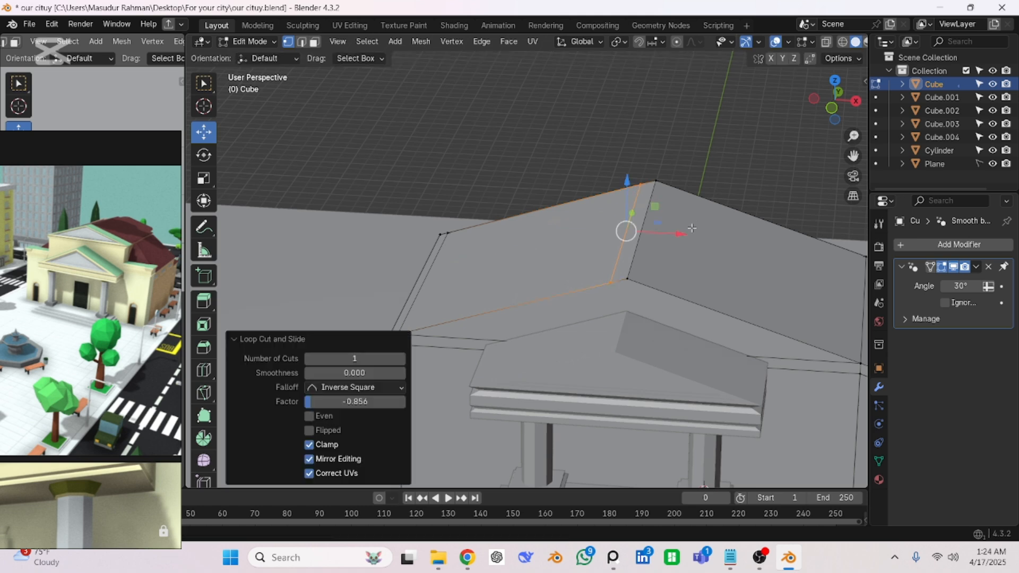
{"action": "key", "text": "ctrl+z"}
- Bevel the main roof's ridge edge between its two end vertices with 2 segments and a width of about 6.21 inches
{"action": "left_click", "coordinate": [632, 277]}
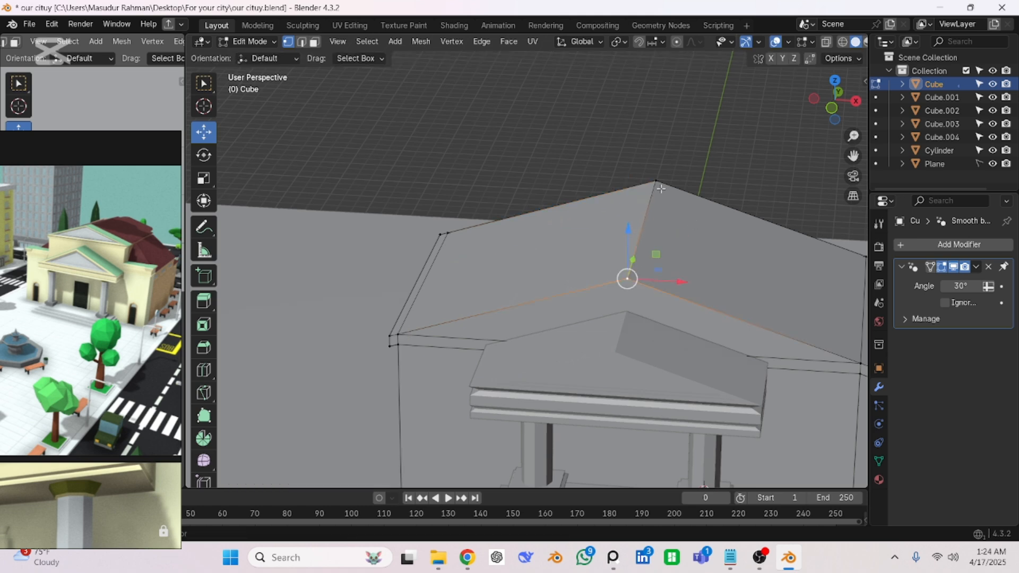
{"action": "left_click", "coordinate": [661, 189], "text": "shift"}
{"action": "key", "text": "ctrl+b"}
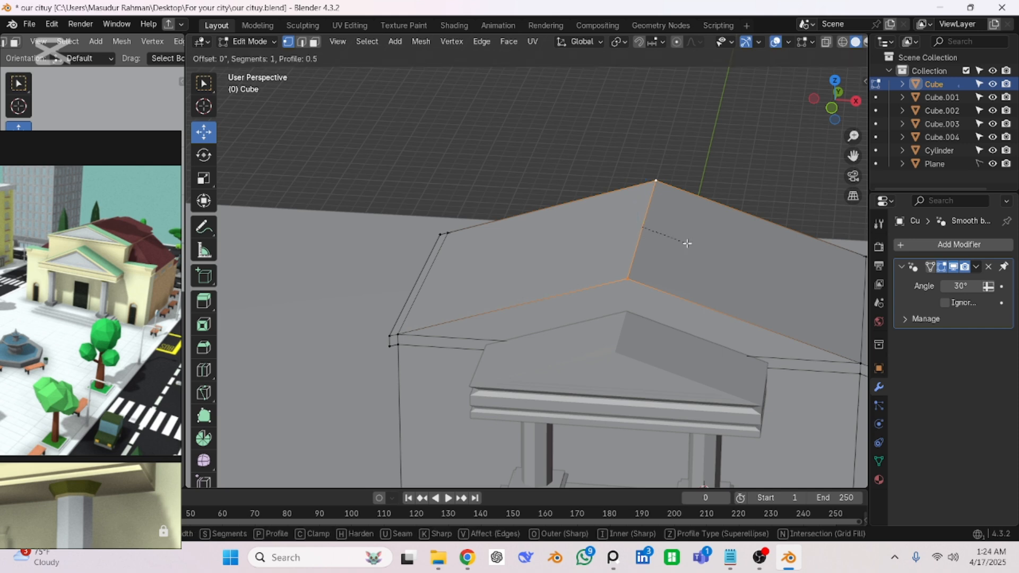
{"action": "left_click", "coordinate": [697, 245]}
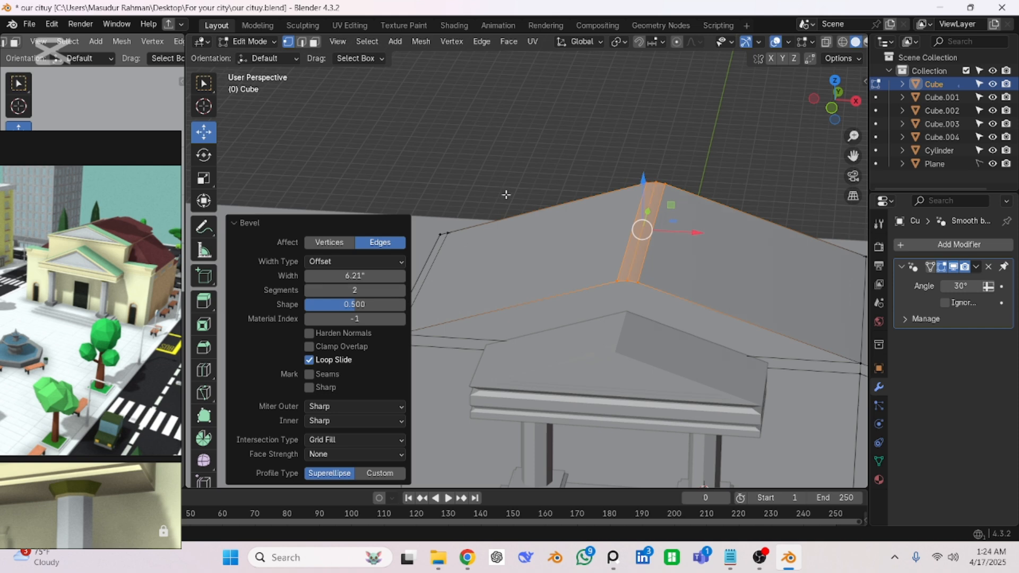
{"action": "left_click", "coordinate": [519, 164]}
{"action": "scroll", "coordinate": [521, 177], "scroll_direction": "down", "scroll_amount": 5}
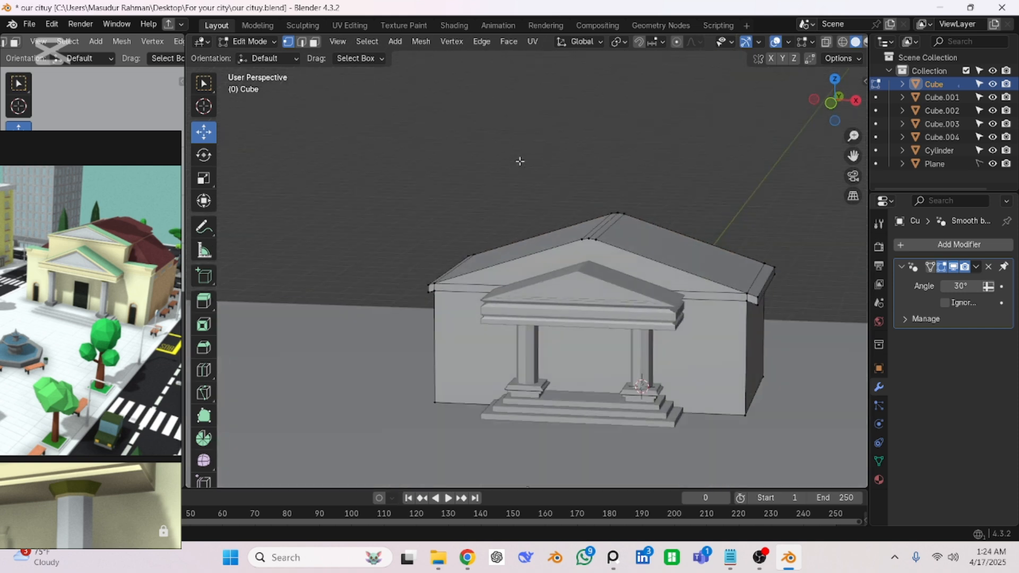
- Connect the left ridge-bevel vertex at the front gable's peak to the right wall corner vertex below the eaves
{"action": "scroll", "coordinate": [490, 253], "scroll_direction": "up", "scroll_amount": 5}
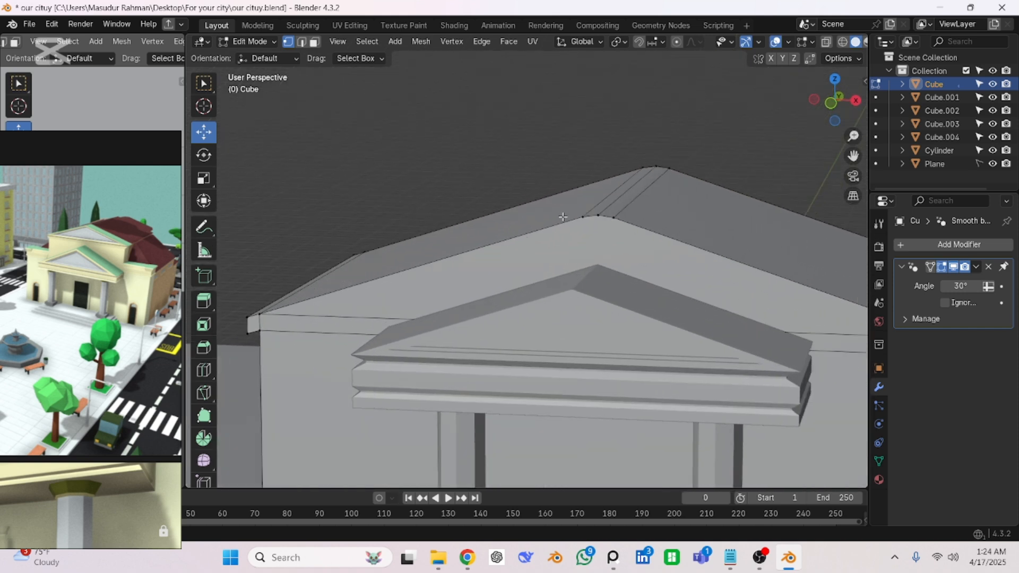
{"action": "left_click", "coordinate": [584, 225]}
{"action": "scroll", "coordinate": [584, 226], "scroll_direction": "down", "scroll_amount": 4}
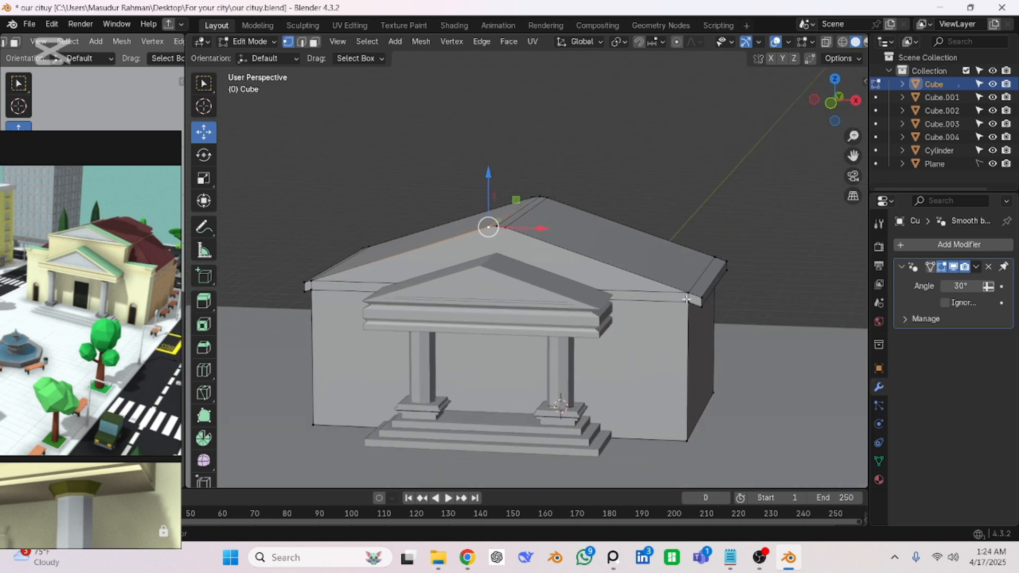
{"action": "left_click", "coordinate": [684, 304], "text": "shift"}
{"action": "left_click", "coordinate": [663, 239], "text": "shift"}
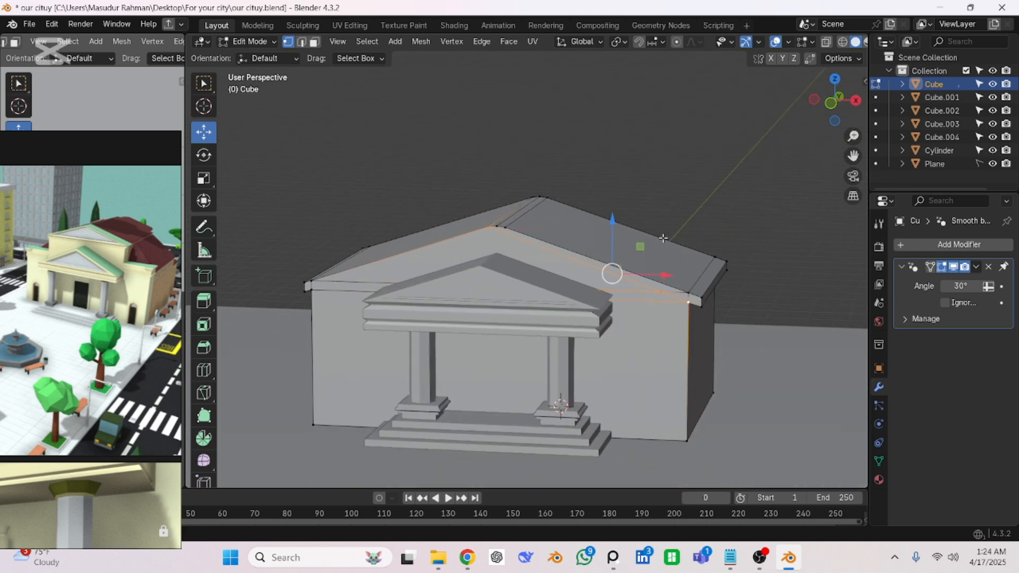
{"action": "left_click", "coordinate": [679, 213]}
- Switch to edge selection and slide the ridge bevel's left edge outward along the roof slope by about 0.024
{"action": "scroll", "coordinate": [540, 242], "scroll_direction": "up", "scroll_amount": 4}
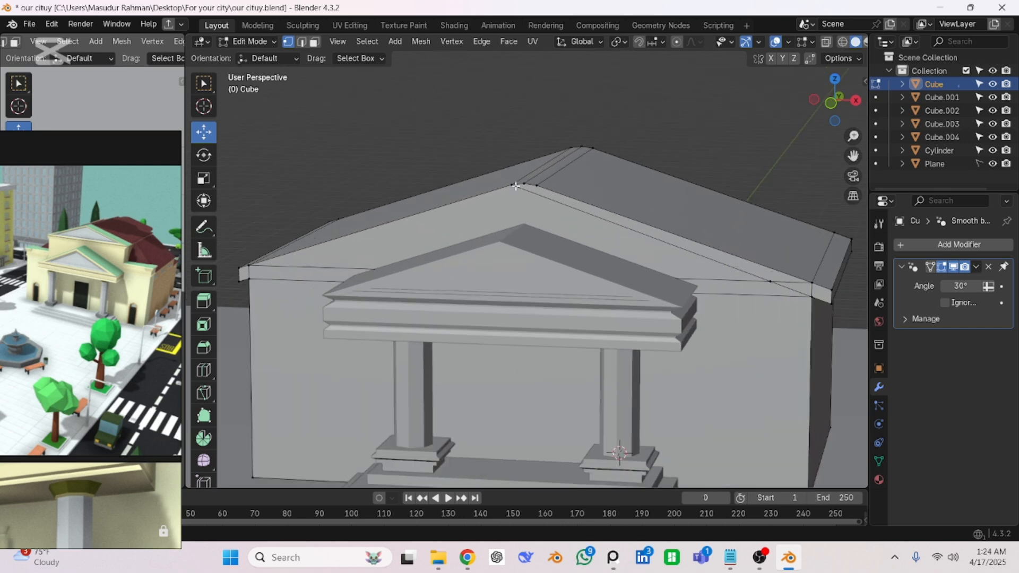
{"action": "middle_click_drag", "start_coordinate": [516, 186], "coordinate": [524, 195]}
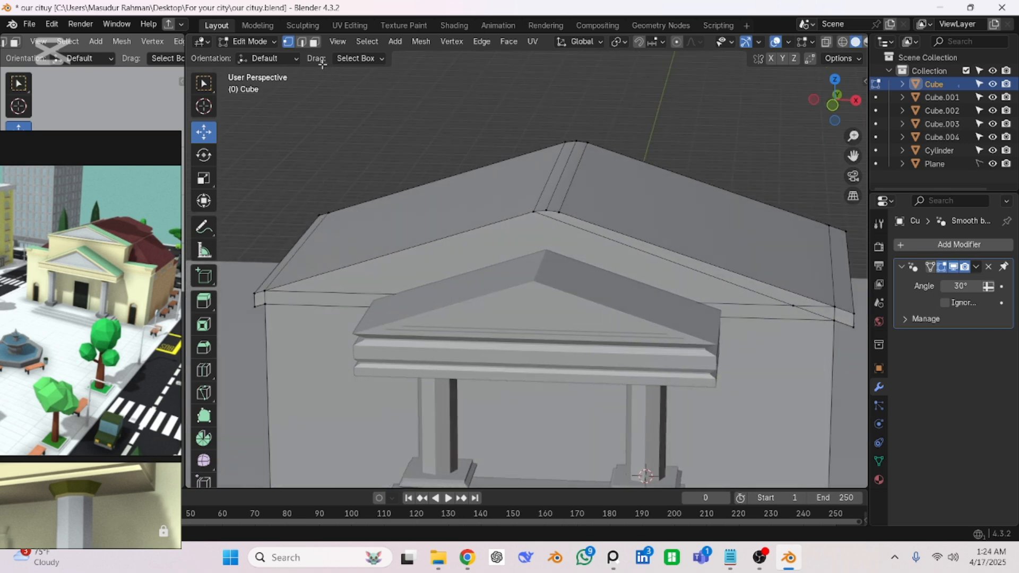
{"action": "left_click", "coordinate": [301, 41]}
{"action": "left_click", "coordinate": [543, 184]}
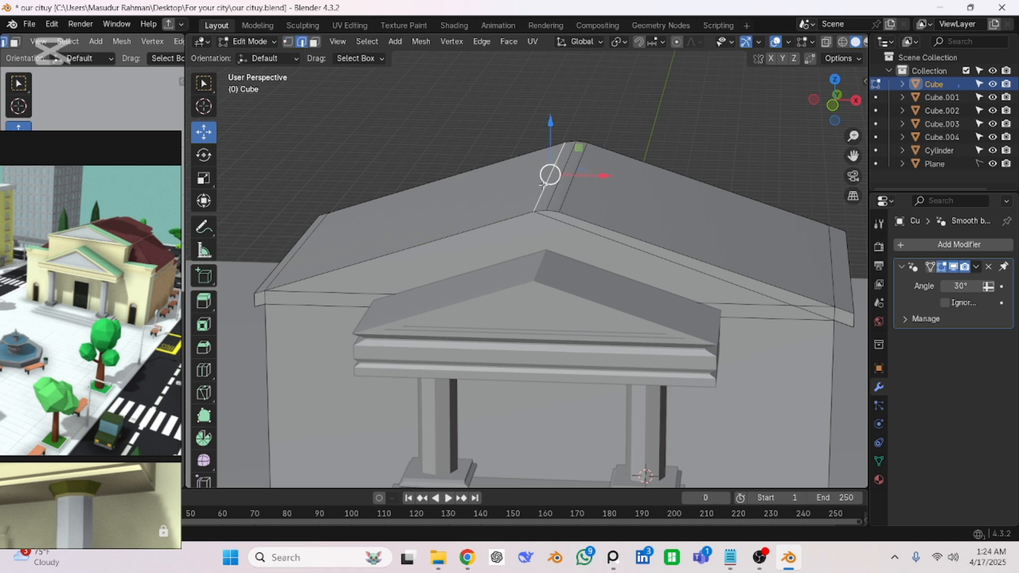
{"action": "key", "text": "g"}
{"action": "key", "text": "g"}
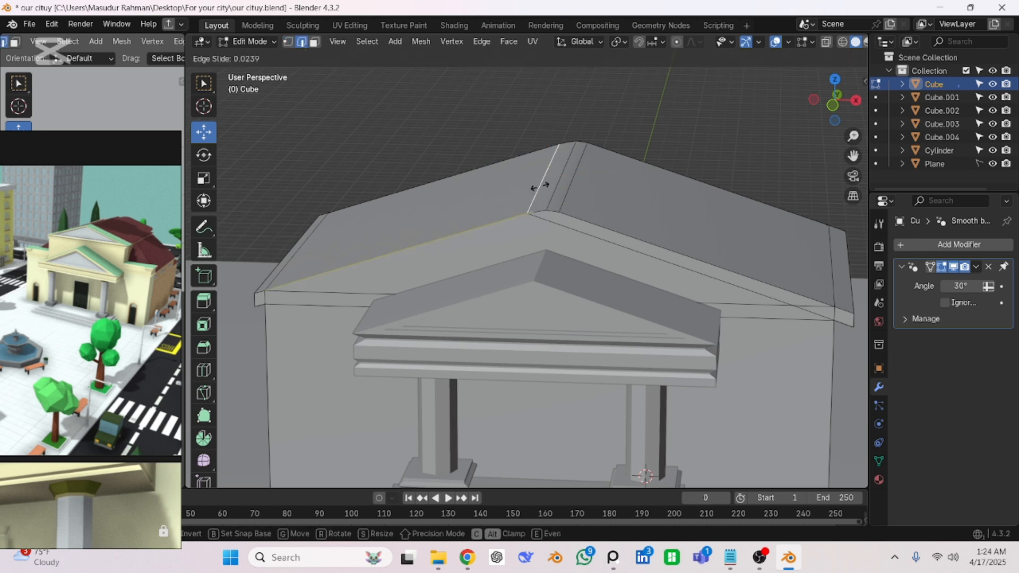
- Slide the ridge bevel's right edge slightly outward along the roof slope, undoing a trial move along X first
{"action": "left_click", "coordinate": [565, 191]}
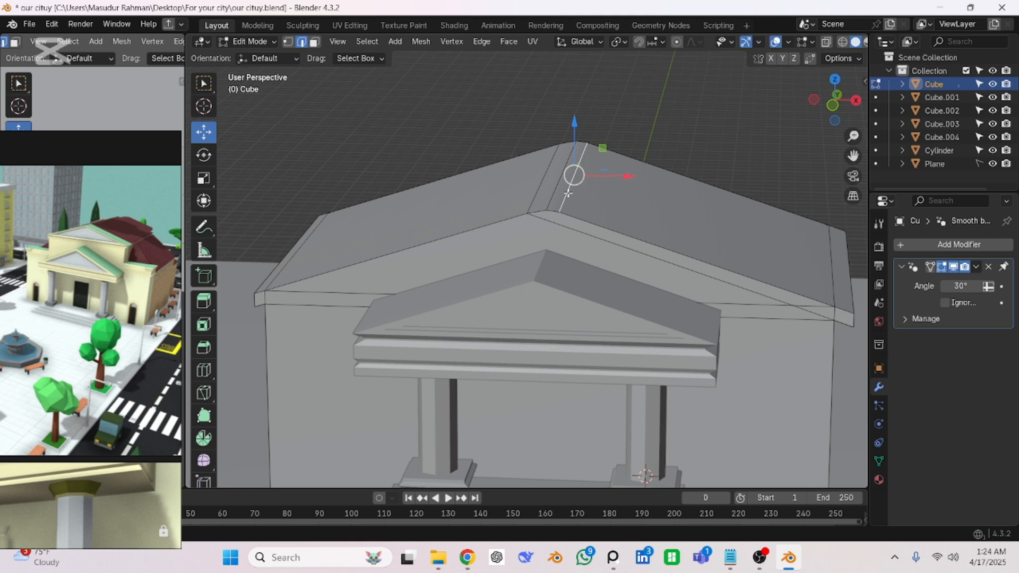
{"action": "left_click_drag", "start_coordinate": [619, 176], "coordinate": [697, 177]}
{"action": "key", "text": "ctrl+z"}
{"action": "key", "text": "g"}
{"action": "key", "text": "g"}
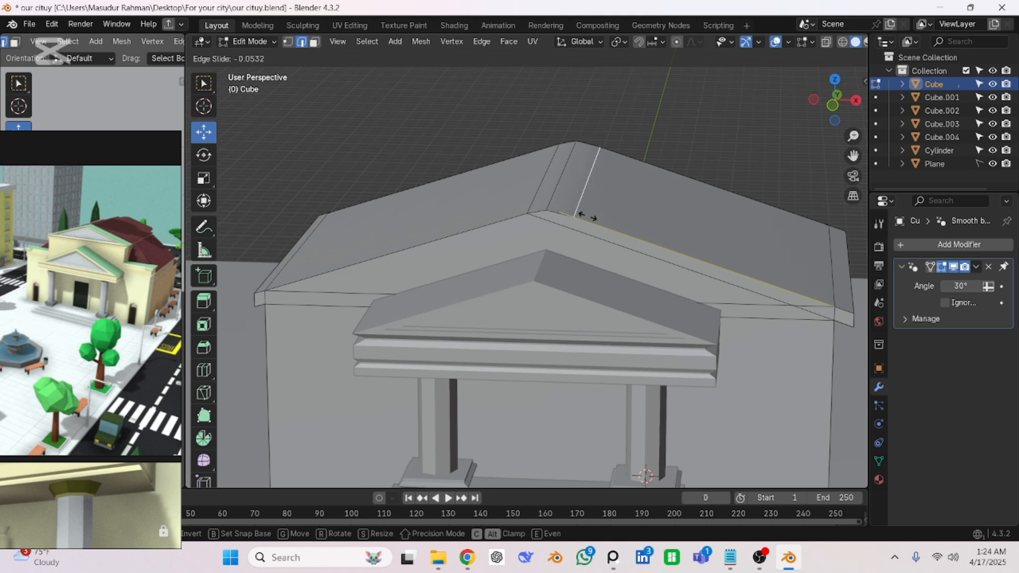
{"action": "left_click", "coordinate": [583, 216]}
{"action": "left_click", "coordinate": [623, 124]}
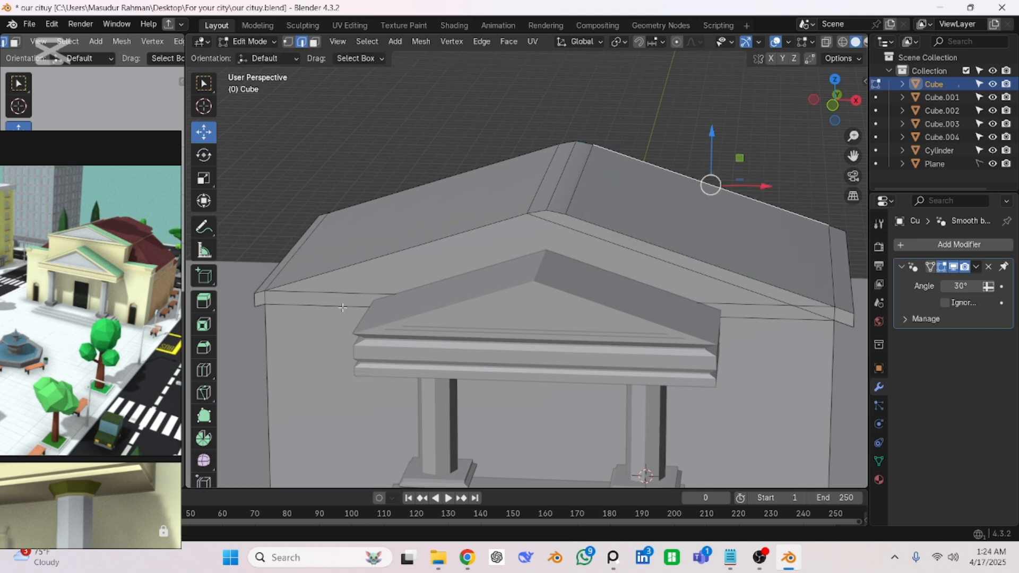
- Connect the front gable's lower left eave corner vertex to the ridge bevel's right vertex to outline the left trim strip
{"action": "middle_click_drag", "start_coordinate": [324, 263], "coordinate": [332, 261], "text": "shift"}
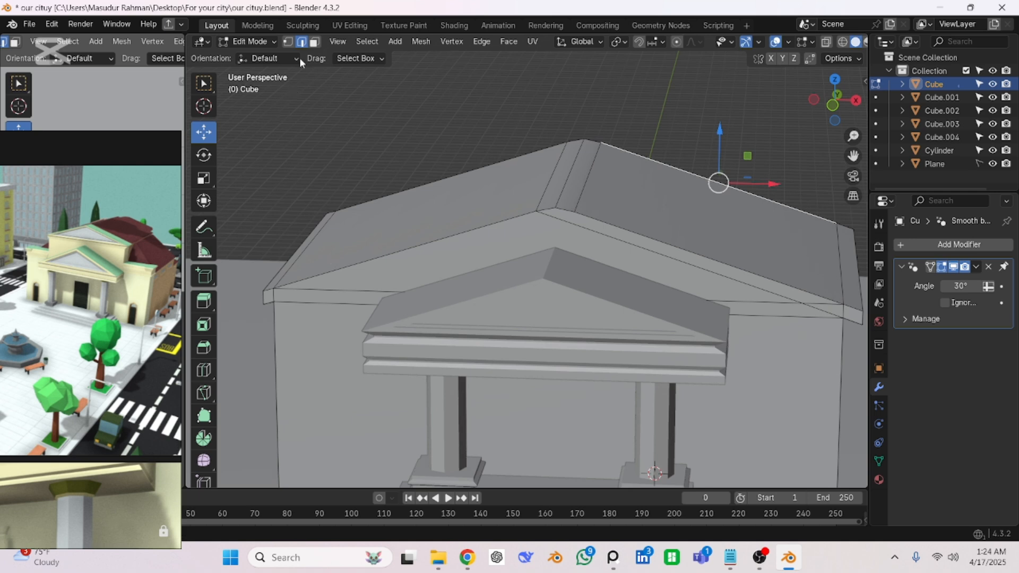
{"action": "left_click", "coordinate": [287, 42]}
{"action": "left_click", "coordinate": [260, 303]}
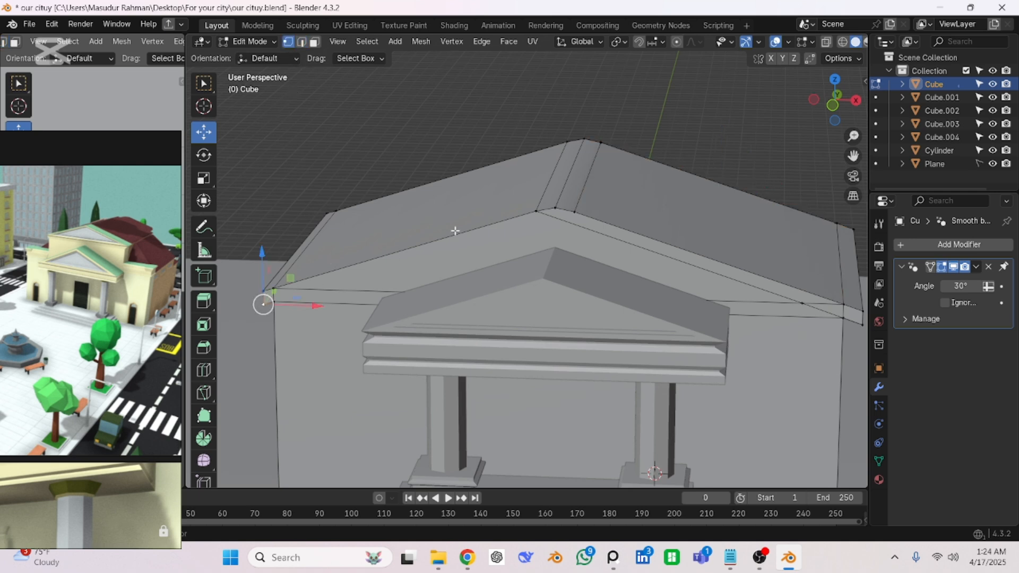
{"action": "left_click", "coordinate": [576, 214], "text": "shift"}
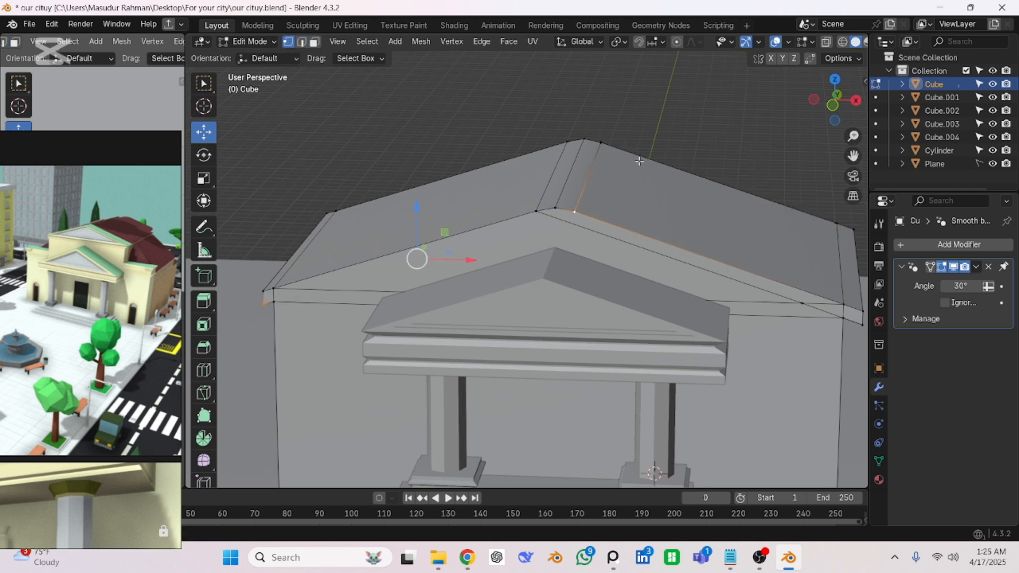
{"action": "key", "text": "j"}
{"action": "left_click", "coordinate": [680, 156]}
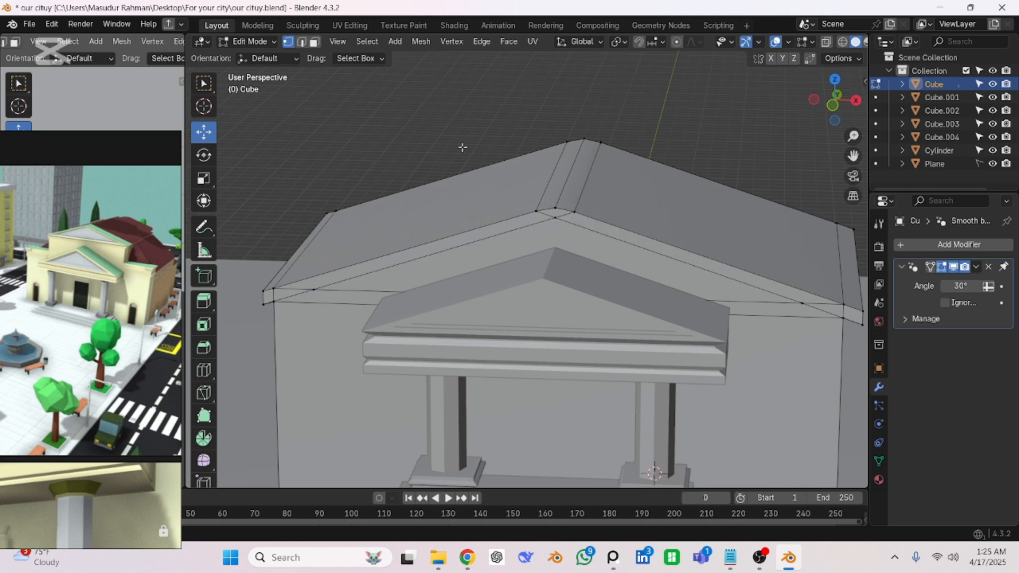
- Select all trim faces along both front gable slopes and move them outward about 7.8 inches along Y
{"action": "left_click", "coordinate": [315, 42]}
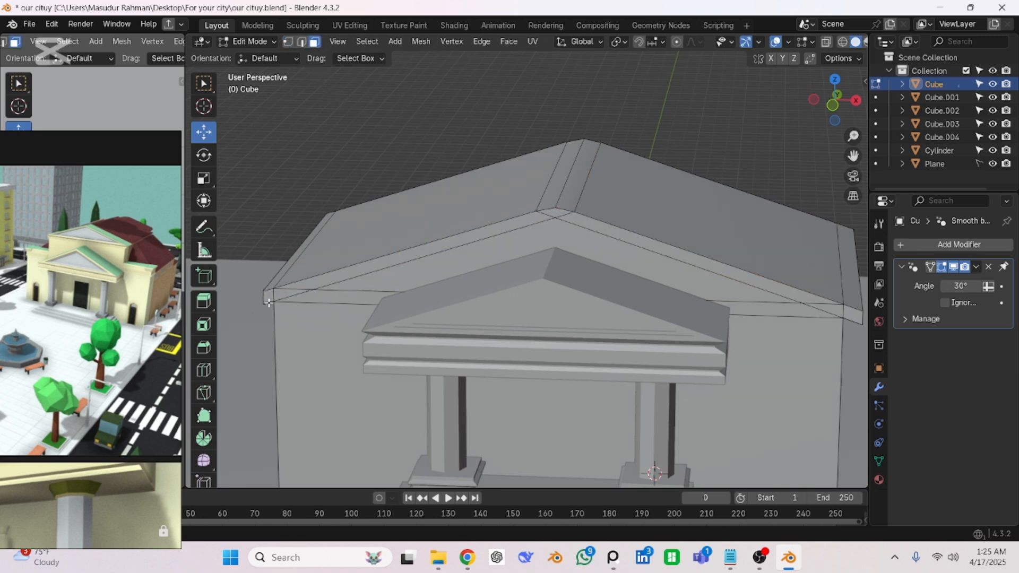
{"action": "left_click", "coordinate": [273, 294]}
{"action": "left_click", "coordinate": [455, 232], "text": "shift"}
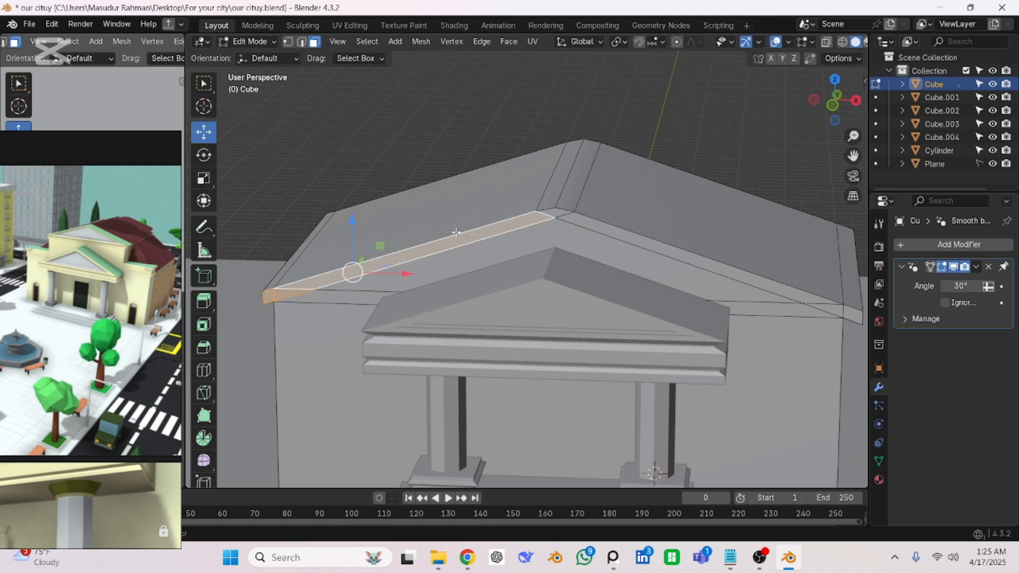
{"action": "left_click", "coordinate": [558, 214], "text": "shift"}
{"action": "left_click", "coordinate": [752, 276], "text": "shift"}
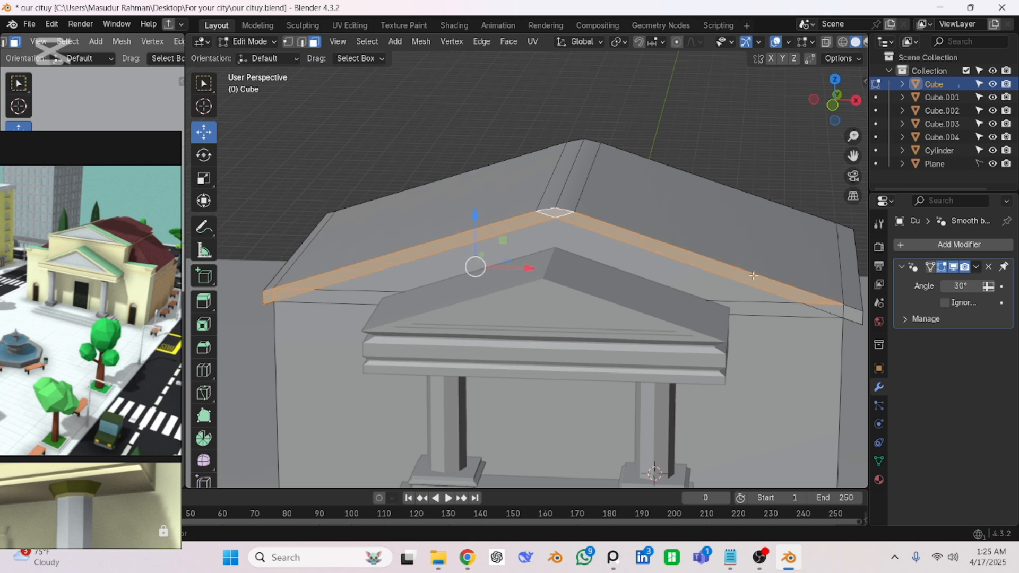
{"action": "left_click", "coordinate": [849, 313], "text": "shift"}
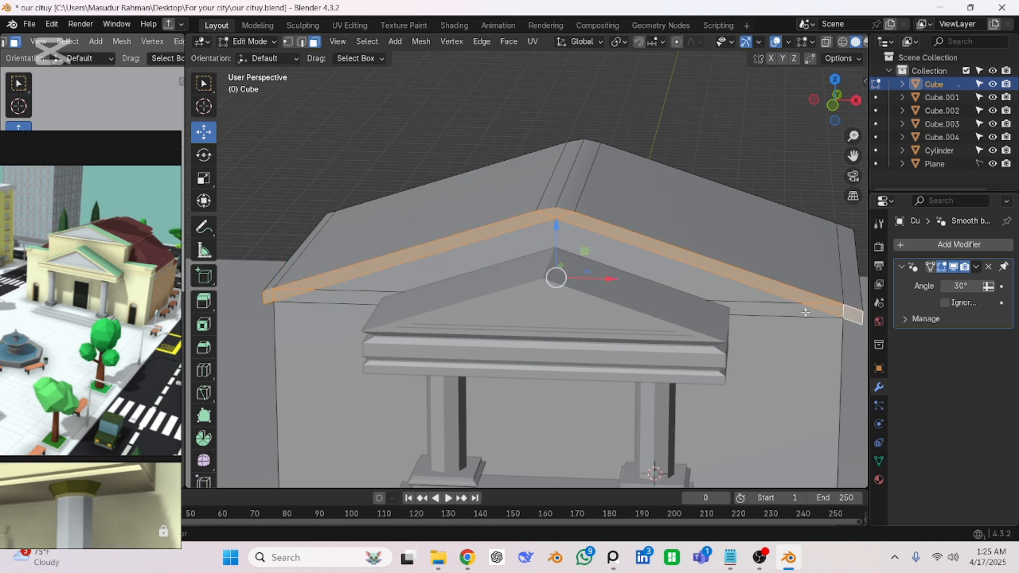
{"action": "scroll", "coordinate": [849, 313], "scroll_direction": "down", "scroll_amount": 4}
{"action": "middle_click_drag", "start_coordinate": [849, 313], "coordinate": [526, 238]}
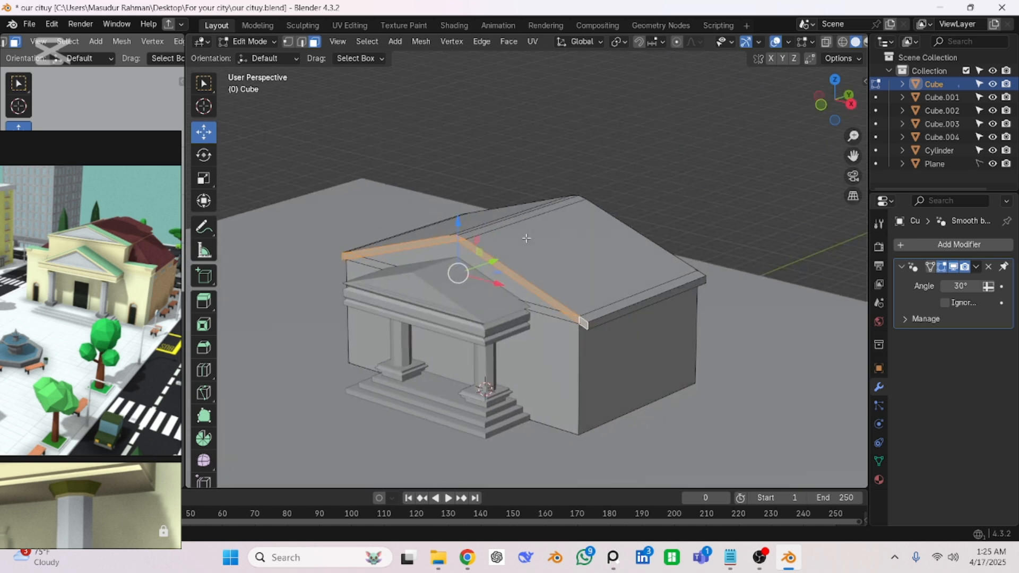
{"action": "key", "text": "g"}
{"action": "key", "text": "y"}
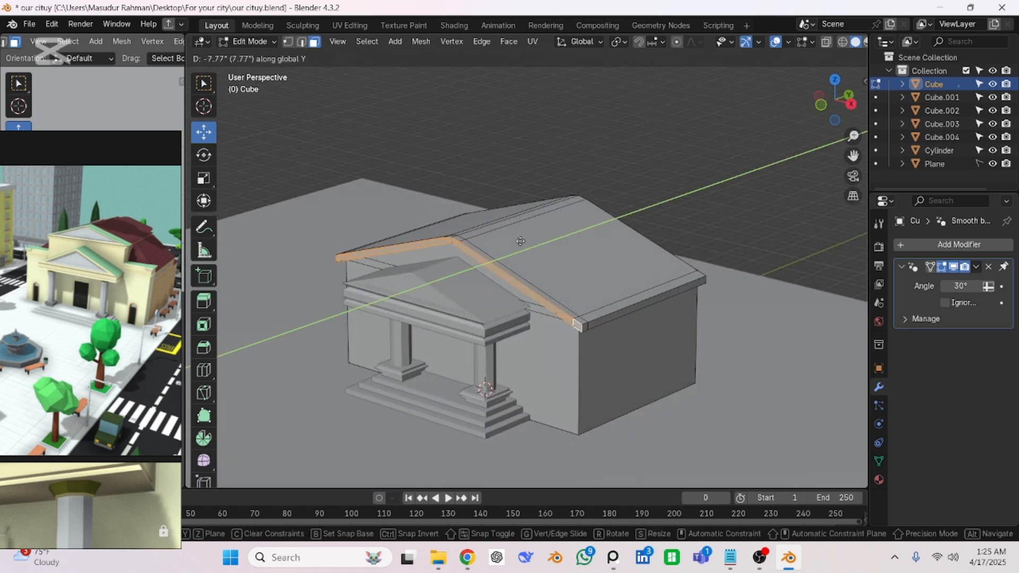
{"action": "left_click", "coordinate": [521, 241]}
- Return the main block to object mode, deselect it, and save the file
{"action": "scroll", "coordinate": [524, 181], "scroll_direction": "down", "scroll_amount": 2}
{"action": "key", "text": "Tab"}
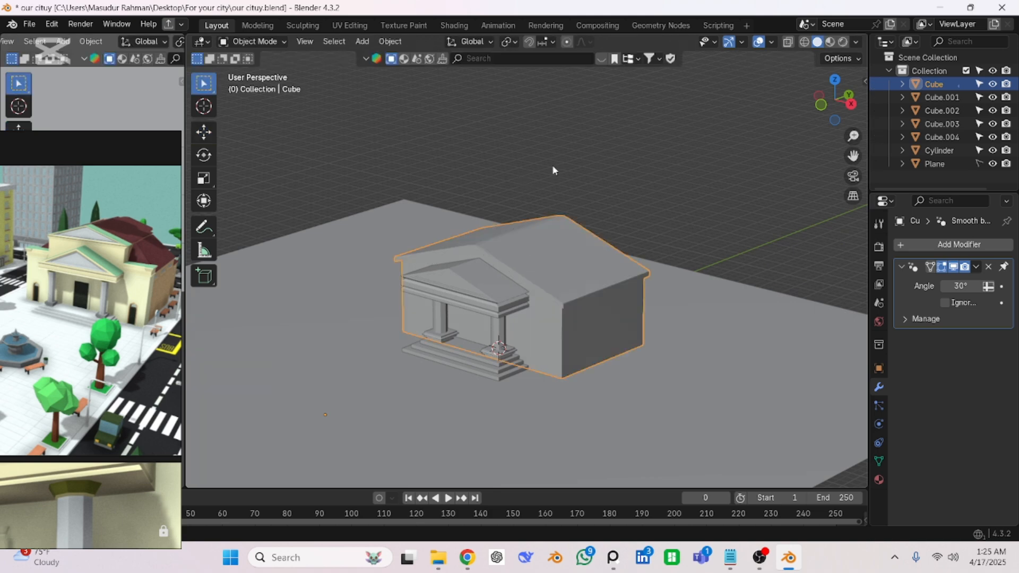
{"action": "left_click", "coordinate": [553, 165]}
{"action": "scroll", "coordinate": [554, 175], "scroll_direction": "down", "scroll_amount": 5}
{"action": "middle_click_drag", "start_coordinate": [554, 175], "coordinate": [527, 358]}
{"action": "scroll", "coordinate": [520, 306], "scroll_direction": "up", "scroll_amount": 3}
{"action": "key", "text": "ctrl+s"}
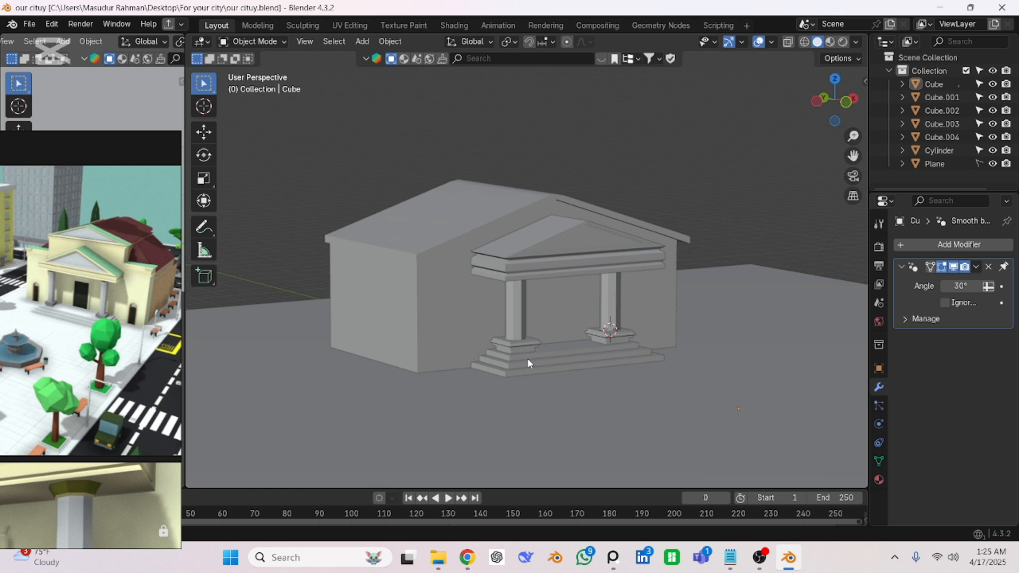
- Switch to the Sketchfab reference in Chrome and examine the building's entrance door, its frame, and the surrounding portico
{"action": "left_click", "coordinate": [467, 557]}
{"action": "scroll", "coordinate": [430, 370], "scroll_direction": "up", "scroll_amount": 5}
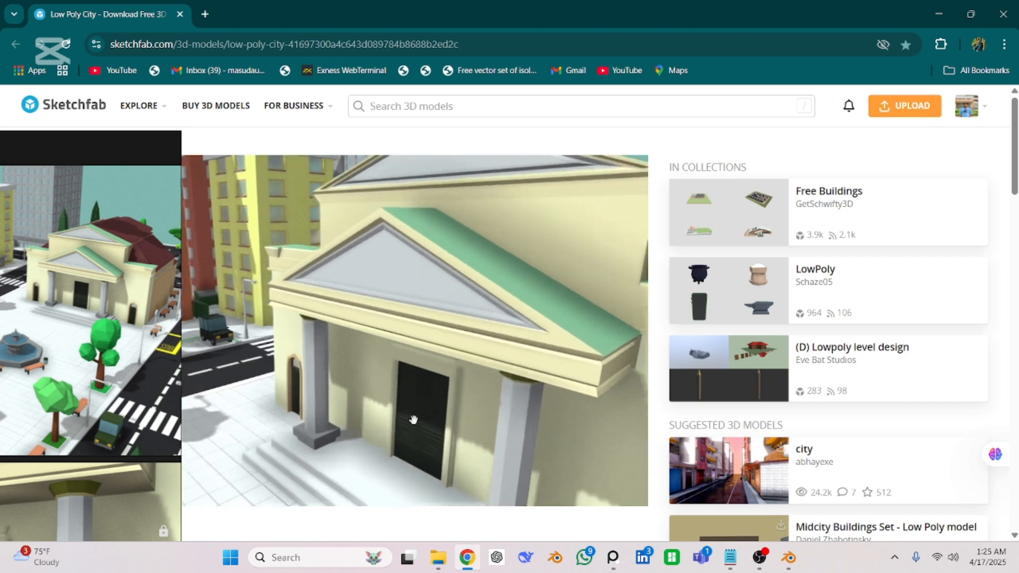
{"action": "scroll", "coordinate": [430, 370], "scroll_direction": "up", "scroll_amount": 5}
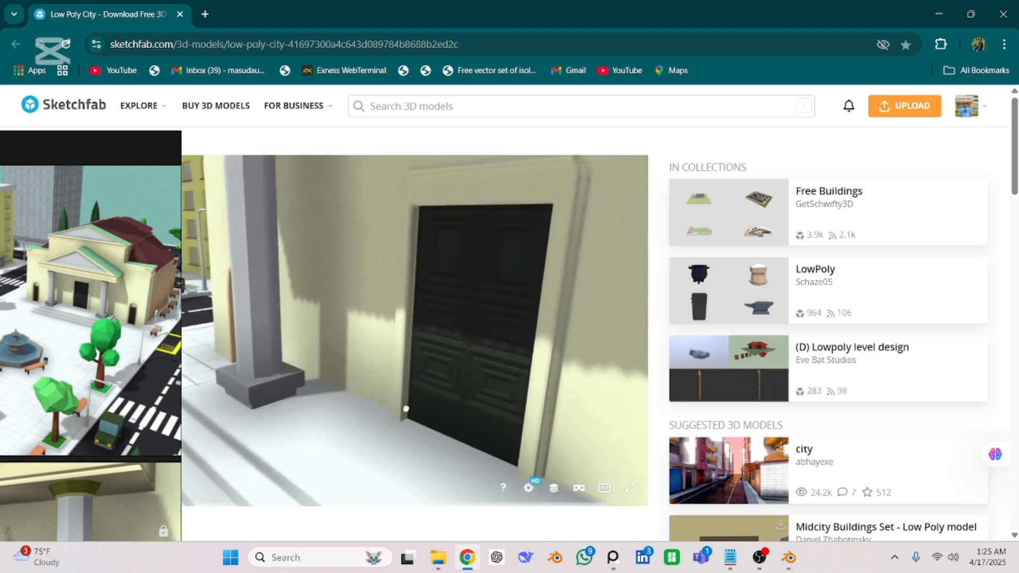
{"action": "scroll", "coordinate": [392, 428], "scroll_direction": "up", "scroll_amount": 3}
{"action": "scroll", "coordinate": [391, 429], "scroll_direction": "down", "scroll_amount": 3}
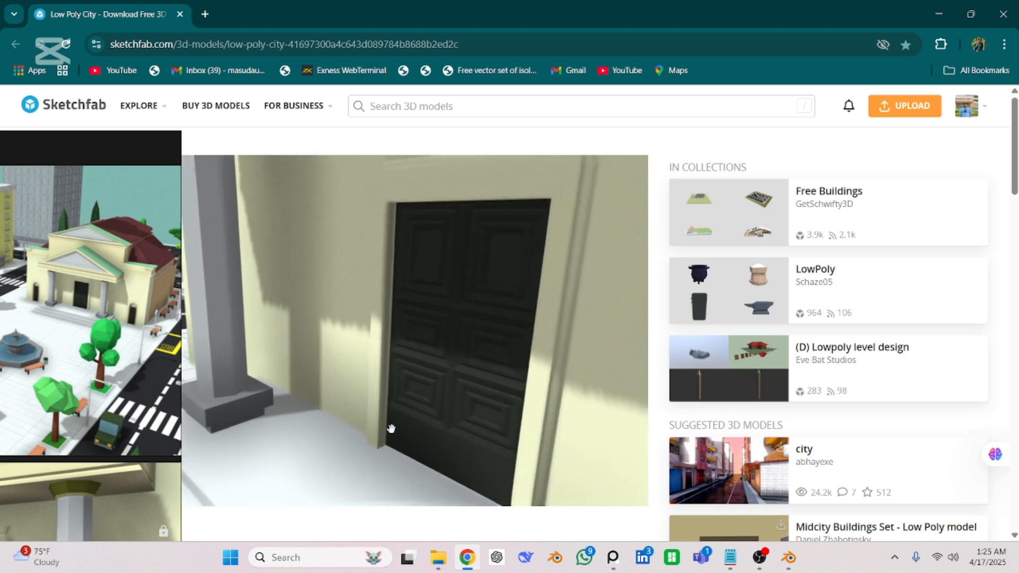
{"action": "scroll", "coordinate": [375, 204], "scroll_direction": "down", "scroll_amount": 5}
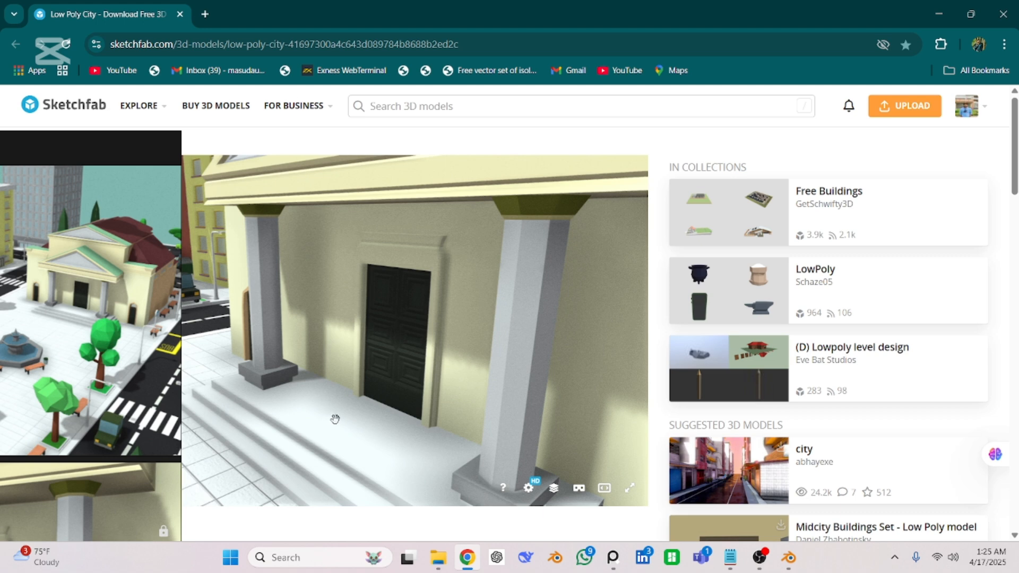
{"action": "scroll", "coordinate": [407, 403], "scroll_direction": "up", "scroll_amount": 5}
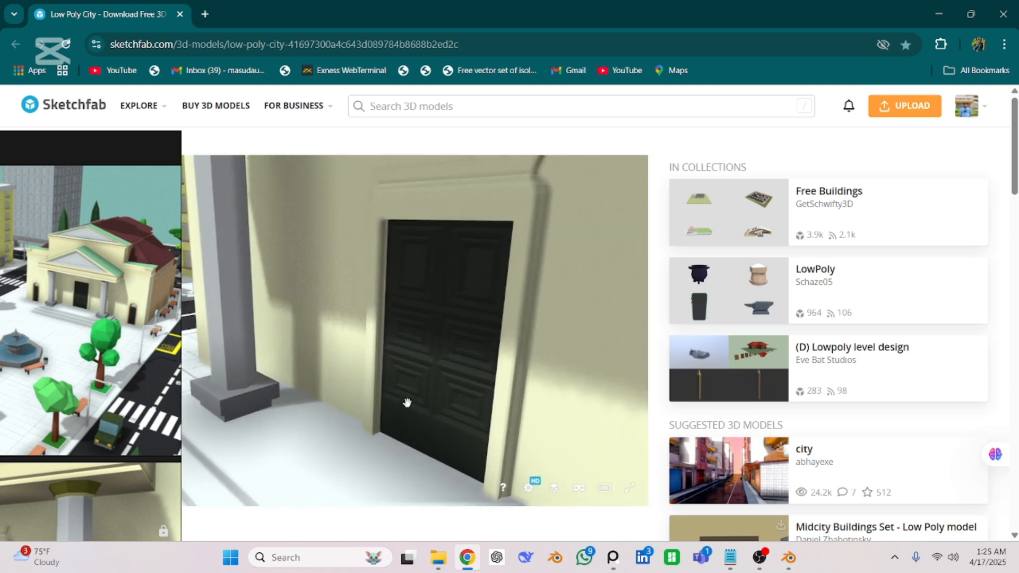
{"action": "scroll", "coordinate": [406, 404], "scroll_direction": "down", "scroll_amount": 10}
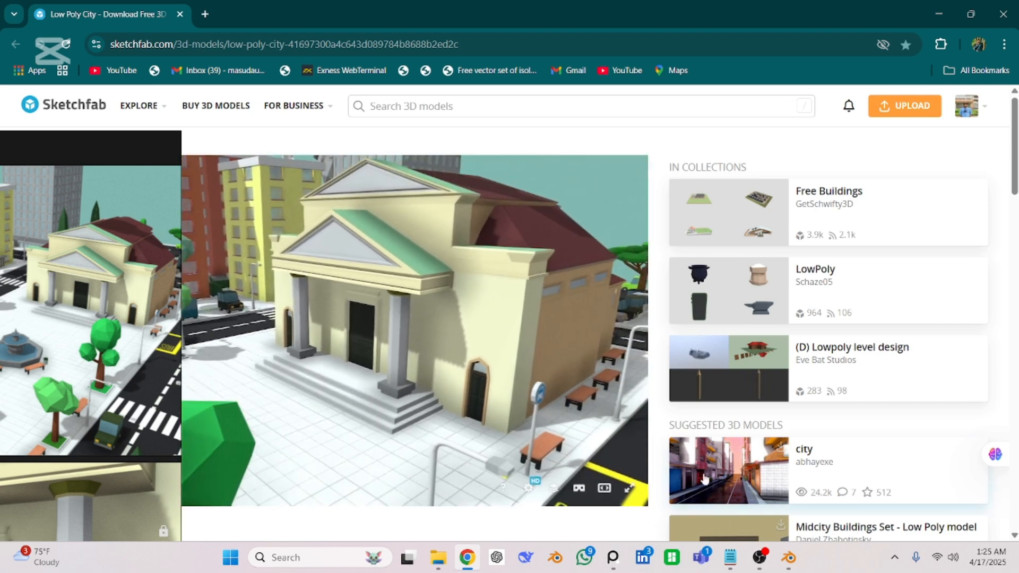
- Switch back to Blender and add a 24-inch plane at the 3D cursor as the base for the entrance door
{"action": "left_click", "coordinate": [790, 557]}
{"action": "scroll", "coordinate": [559, 435], "scroll_direction": "up", "scroll_amount": 5}
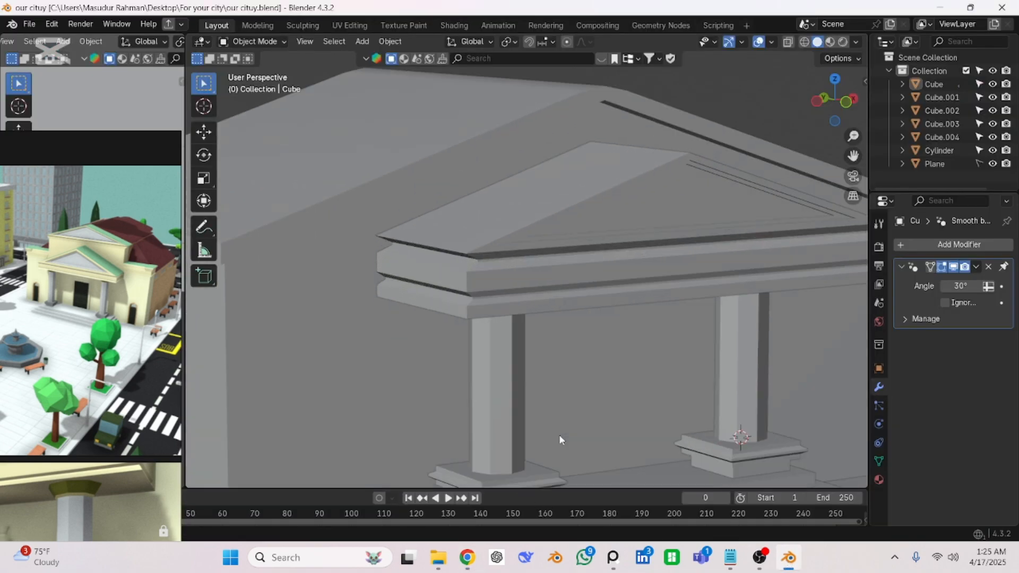
{"action": "scroll", "coordinate": [511, 393], "scroll_direction": "down", "scroll_amount": 10}
{"action": "key", "text": "KP_1"}
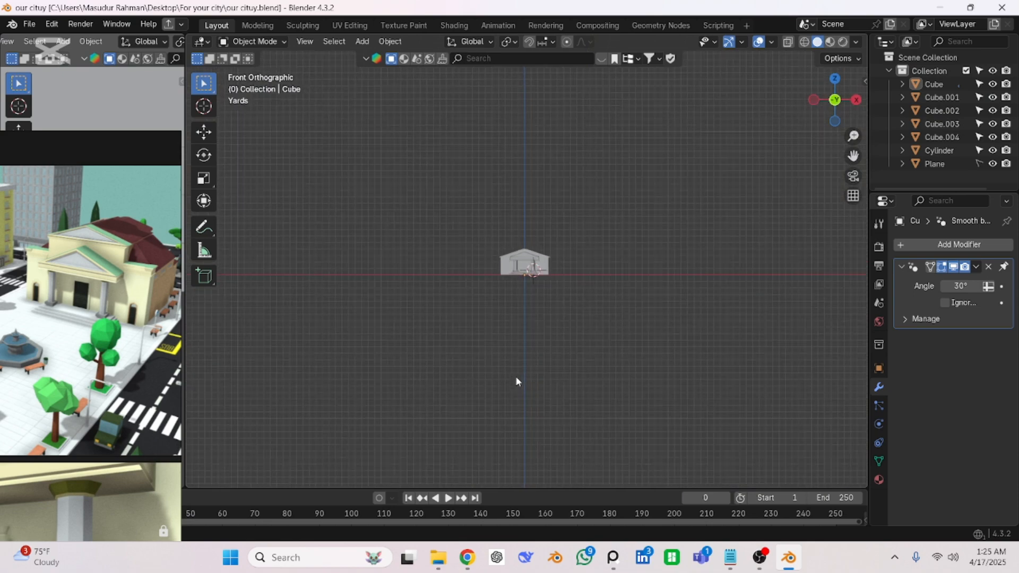
{"action": "scroll", "coordinate": [530, 285], "scroll_direction": "up", "scroll_amount": 5}
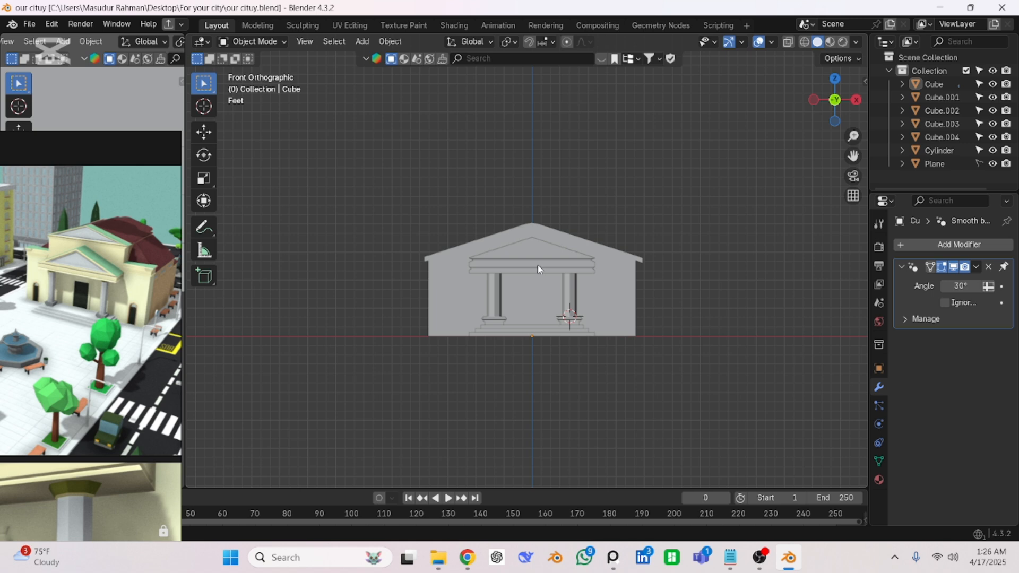
{"action": "scroll", "coordinate": [537, 265], "scroll_direction": "down", "scroll_amount": 2}
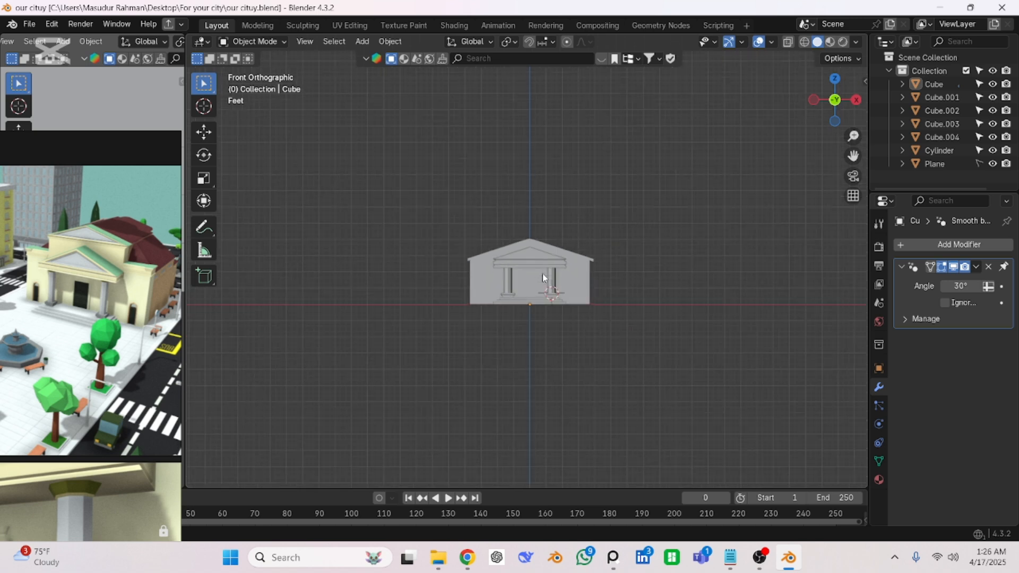
{"action": "mouse_move", "coordinate": [543, 272]}
{"action": "middle_mouse_down"}
{"action": "mouse_move", "coordinate": [516, 357]}
{"action": "mouse_move", "coordinate": [541, 260]}
{"action": "mouse_move", "coordinate": [573, 243]}
{"action": "mouse_move", "coordinate": [559, 264]}
{"action": "middle_mouse_up"}
{"action": "key", "text": "KP_1"}
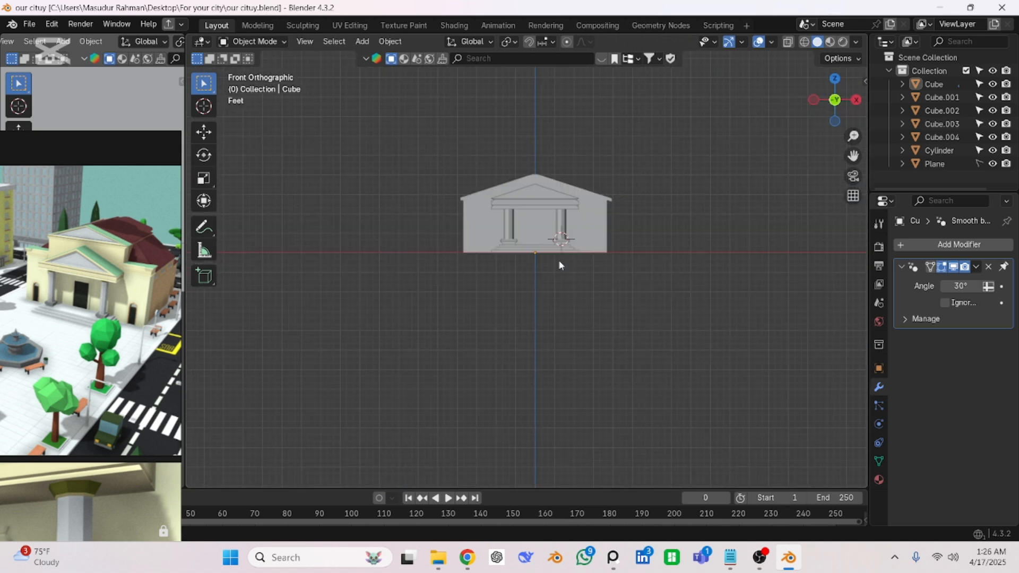
{"action": "scroll", "coordinate": [557, 259], "scroll_direction": "up", "scroll_amount": 5}
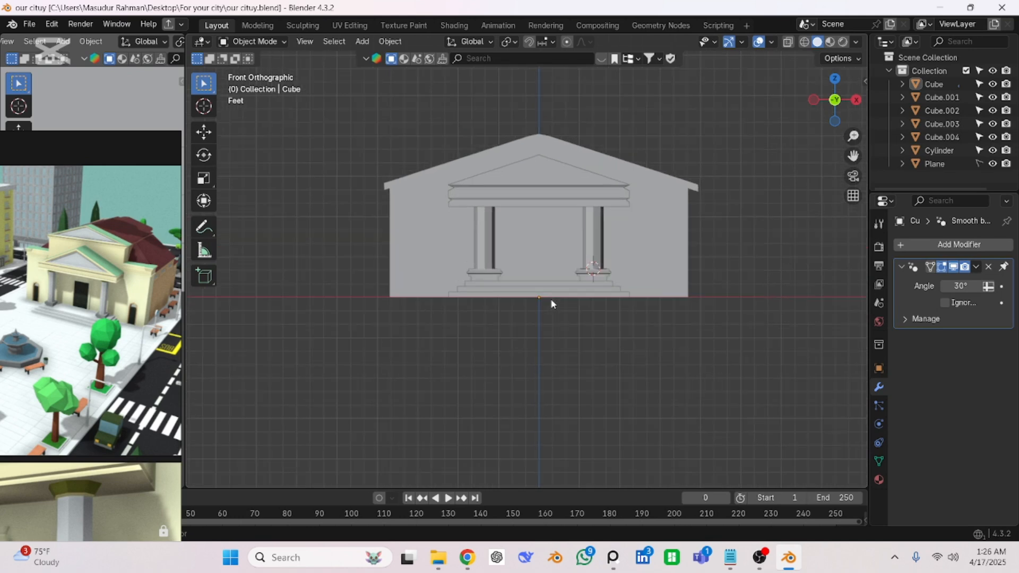
{"action": "key", "text": "shift+a"}
{"action": "mouse_move", "coordinate": [499, 284]}
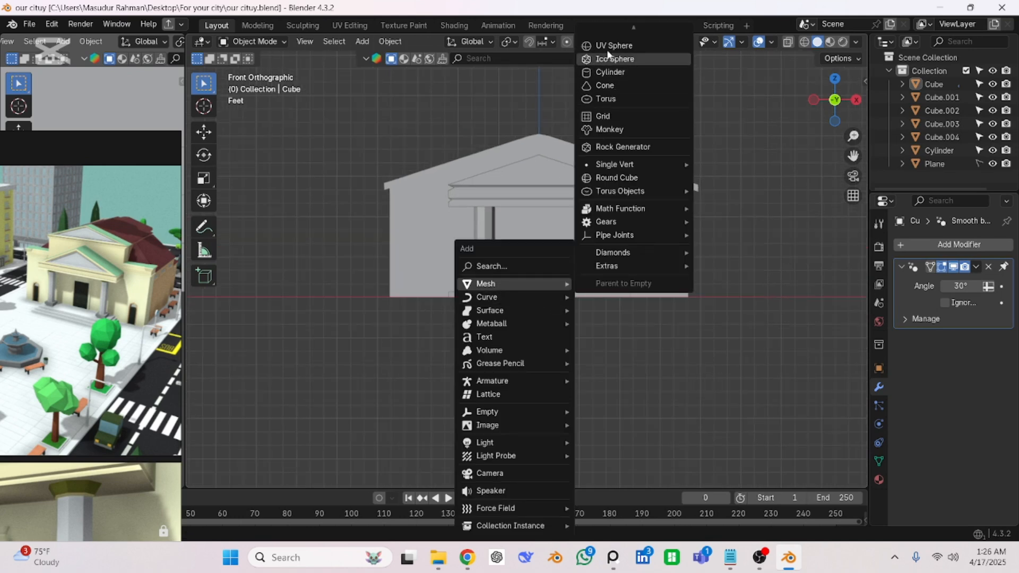
{"action": "left_click", "coordinate": [618, 33]}
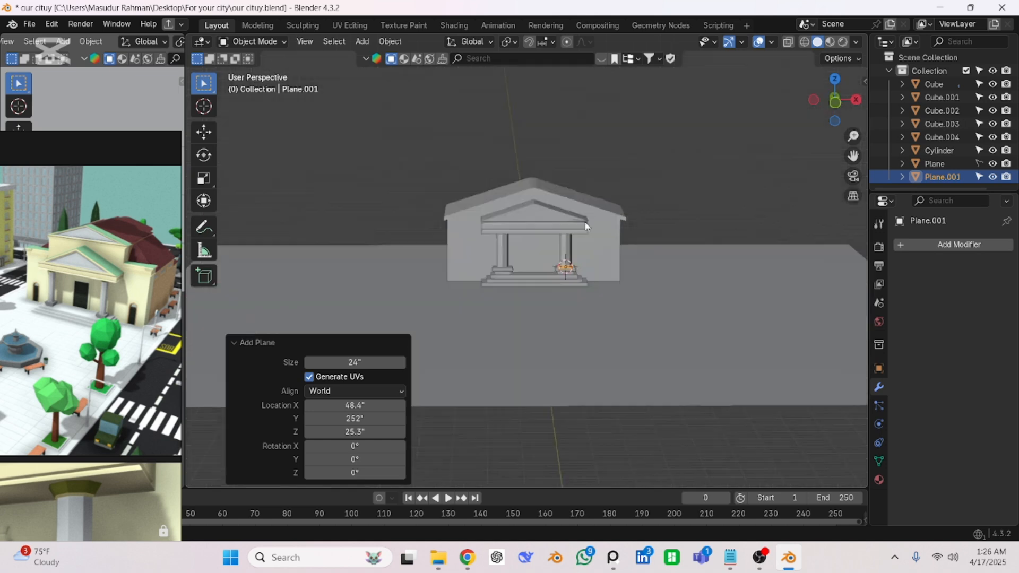
- Examine the new plane's placement on the portico column base from several angles and from the front
{"action": "middle_click_drag", "start_coordinate": [586, 226], "coordinate": [559, 352]}
{"action": "scroll", "coordinate": [546, 289], "scroll_direction": "up", "scroll_amount": 4}
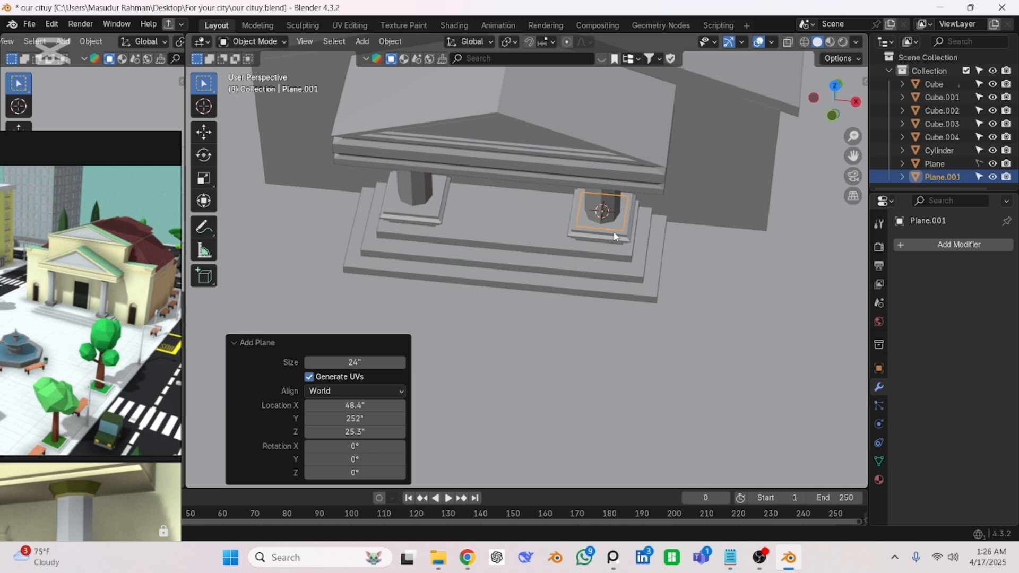
{"action": "scroll", "coordinate": [599, 226], "scroll_direction": "up", "scroll_amount": 2}
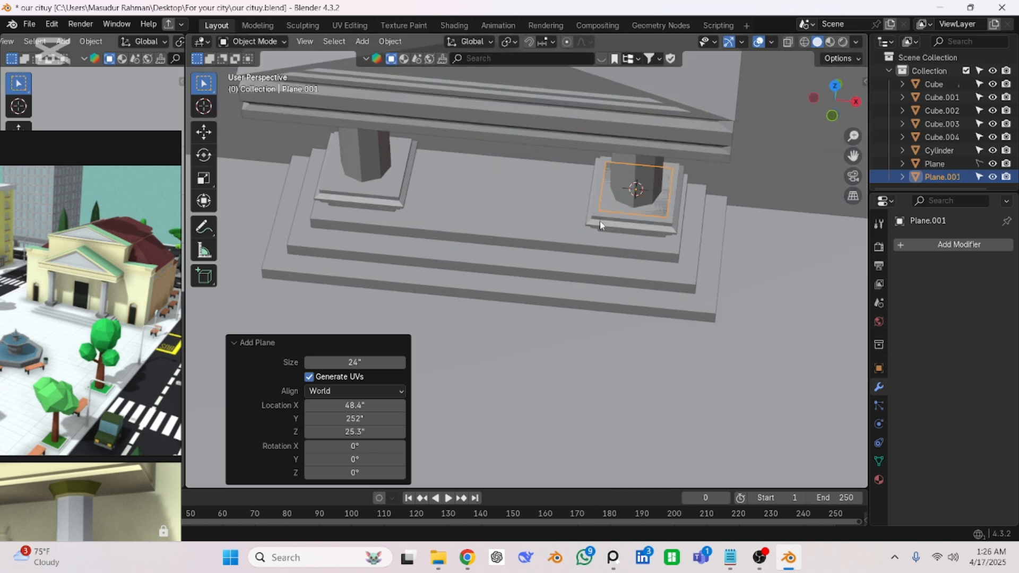
{"action": "middle_click_drag", "start_coordinate": [600, 225], "coordinate": [644, 245]}
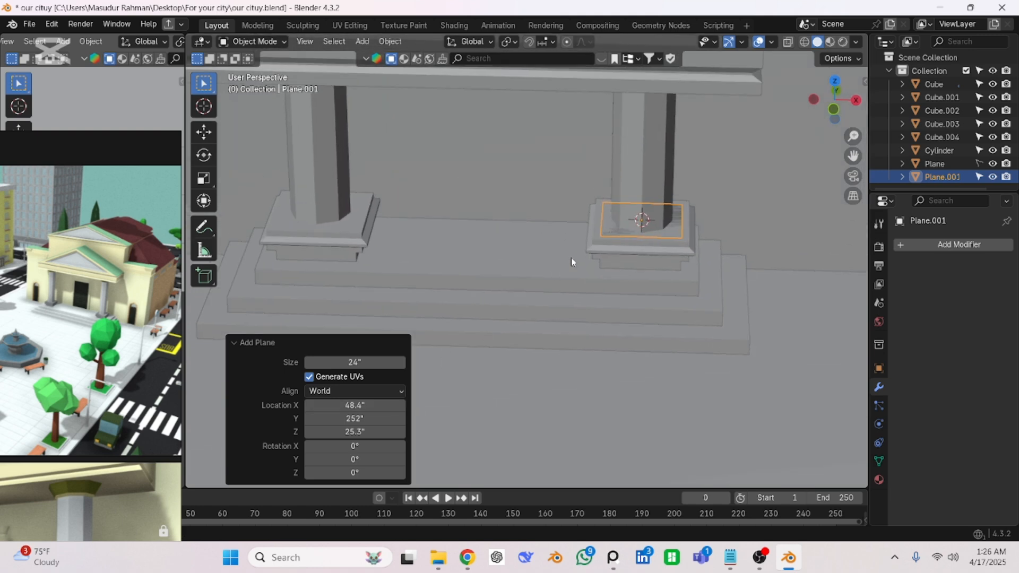
{"action": "middle_click_drag", "start_coordinate": [568, 269], "coordinate": [615, 245]}
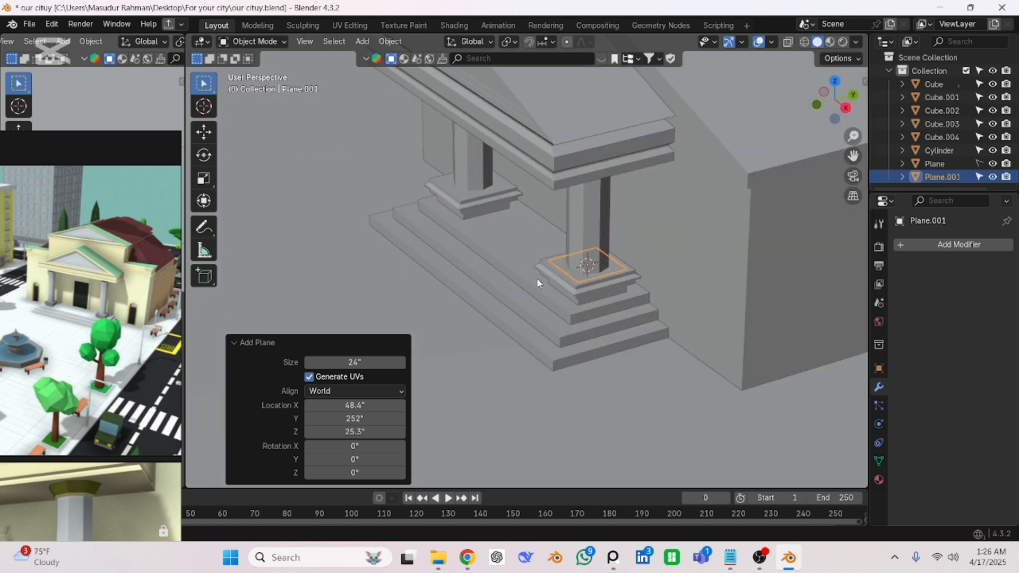
{"action": "scroll", "coordinate": [557, 282], "scroll_direction": "down", "scroll_amount": 5}
{"action": "middle_click_drag", "start_coordinate": [589, 301], "coordinate": [655, 317]}
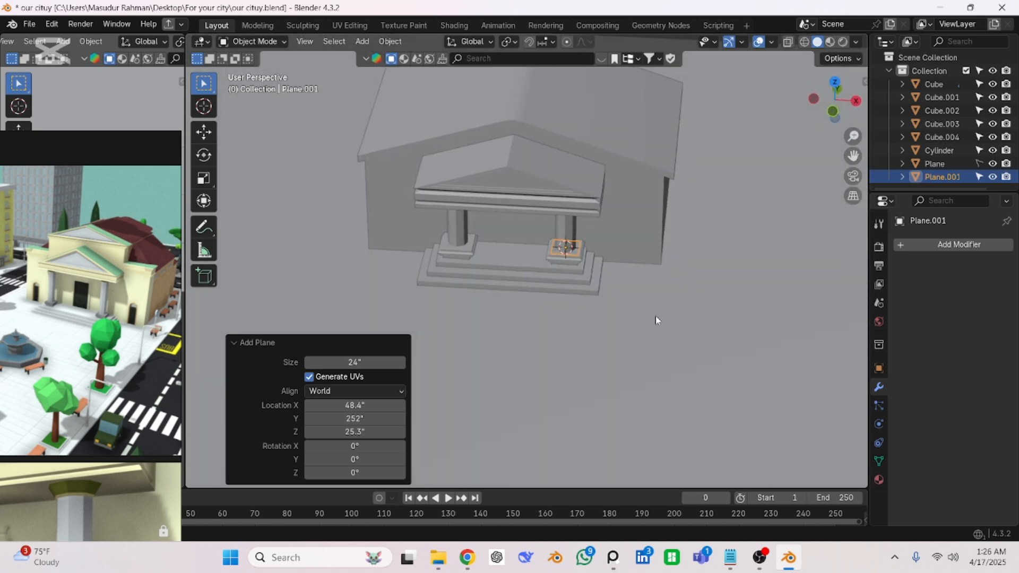
{"action": "scroll", "coordinate": [654, 315], "scroll_direction": "down", "scroll_amount": 1}
{"action": "key", "text": "KP_1"}
{"action": "scroll", "coordinate": [573, 276], "scroll_direction": "up", "scroll_amount": 2}
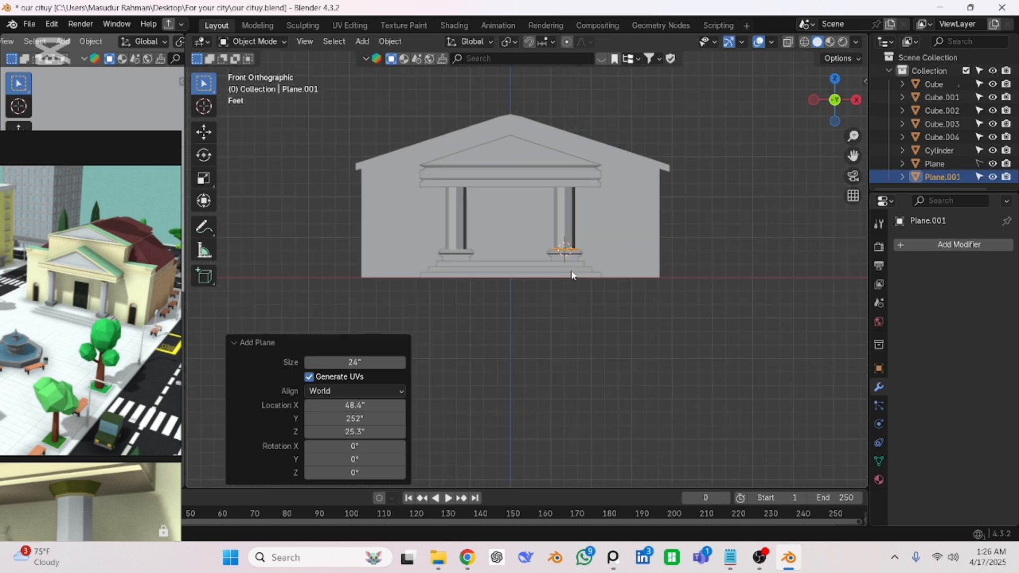
{"action": "left_click", "coordinate": [204, 155]}
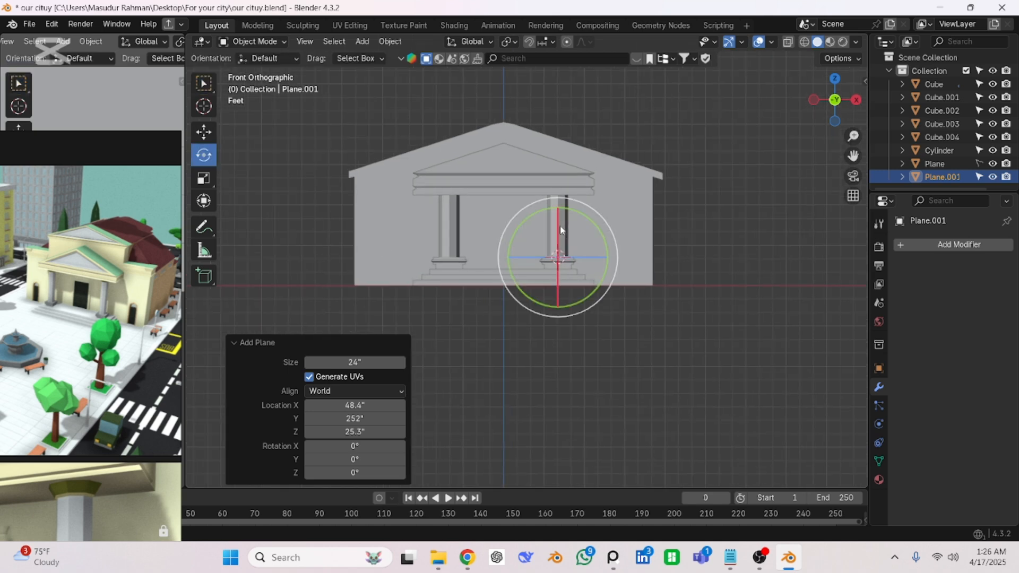
{"action": "left_click_drag", "start_coordinate": [556, 237], "coordinate": [556, 267]}
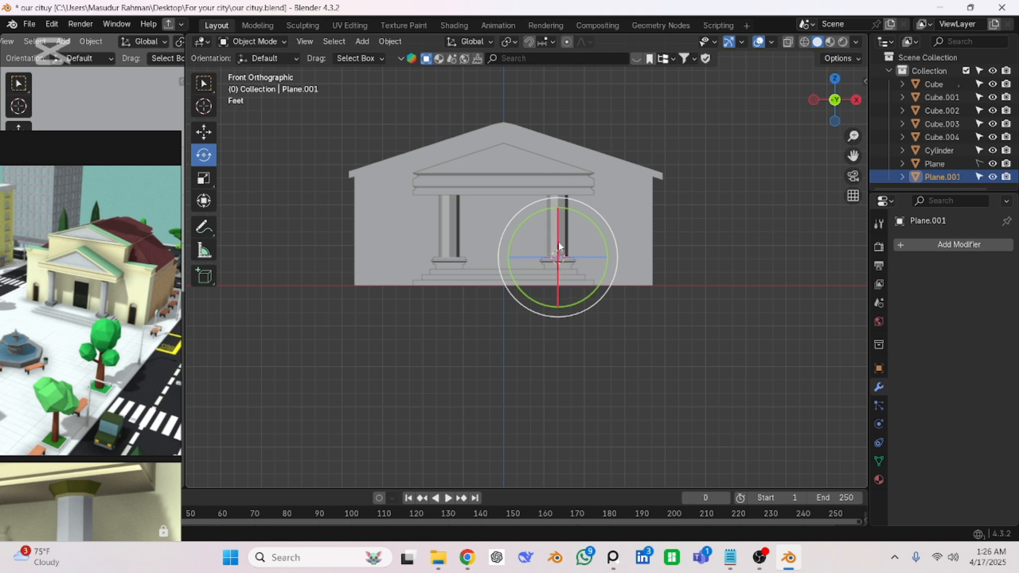
{"action": "scroll", "coordinate": [578, 258], "scroll_direction": "up", "scroll_amount": 8}
{"action": "scroll", "coordinate": [540, 303], "scroll_direction": "up", "scroll_amount": 2}
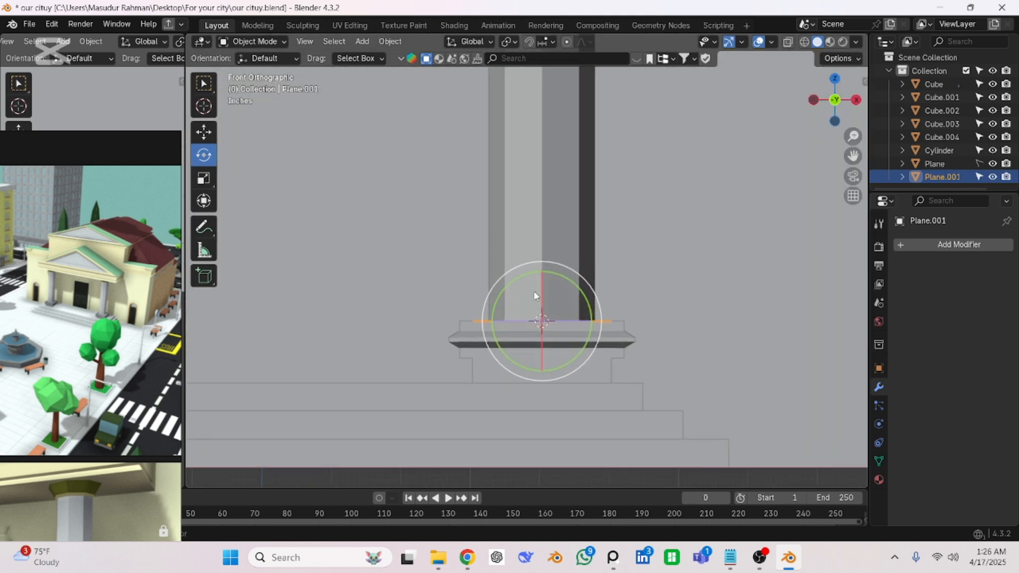
{"action": "left_click_drag", "start_coordinate": [542, 304], "coordinate": [541, 321]}
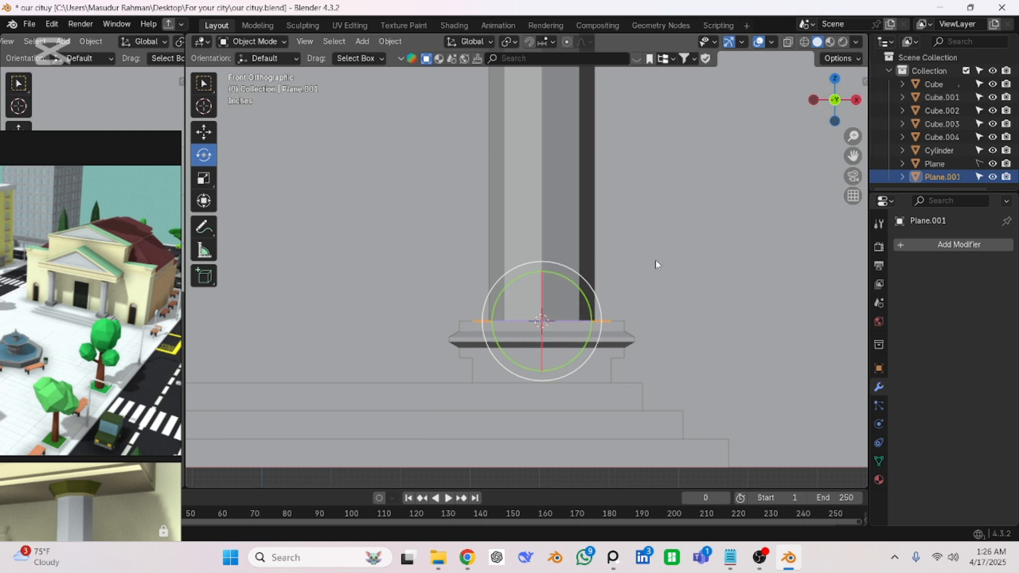
- Rotate the new plane 90° around the X axis so it stands upright facing the front
{"action": "key", "text": "r"}
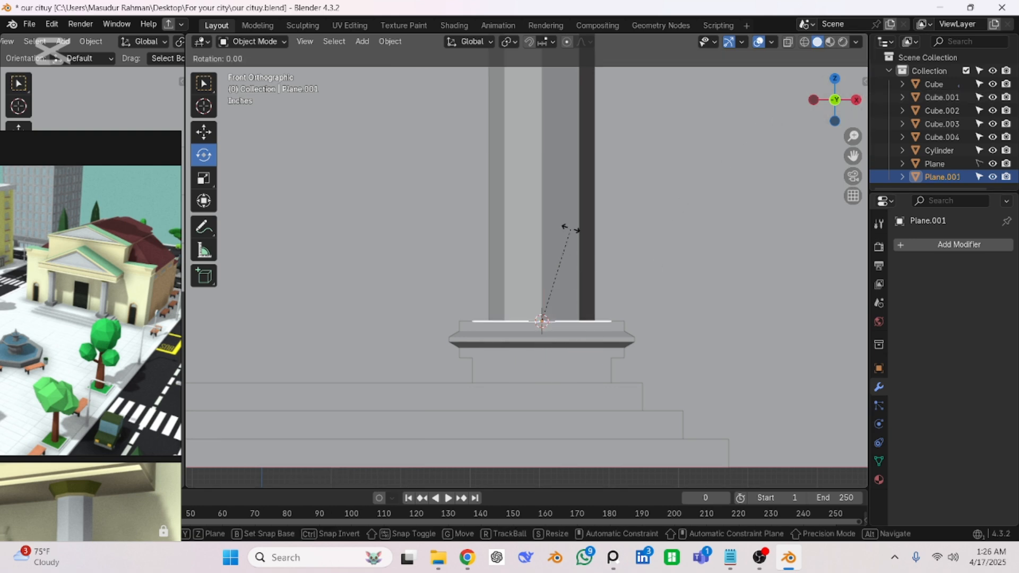
{"action": "key", "text": "x"}
{"action": "key", "text": "9"}
{"action": "key", "text": "0"}
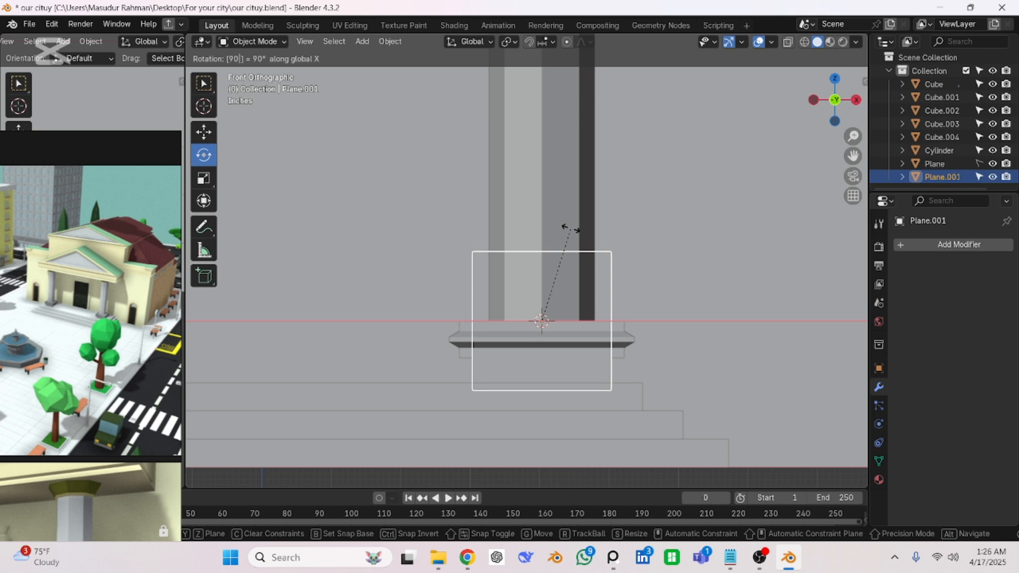
{"action": "key", "text": "Return"}
- Move the upright plane about -46.3 inches along X to sit between the two portico columns
{"action": "scroll", "coordinate": [558, 298], "scroll_direction": "down", "scroll_amount": 5}
{"action": "key", "text": "g"}
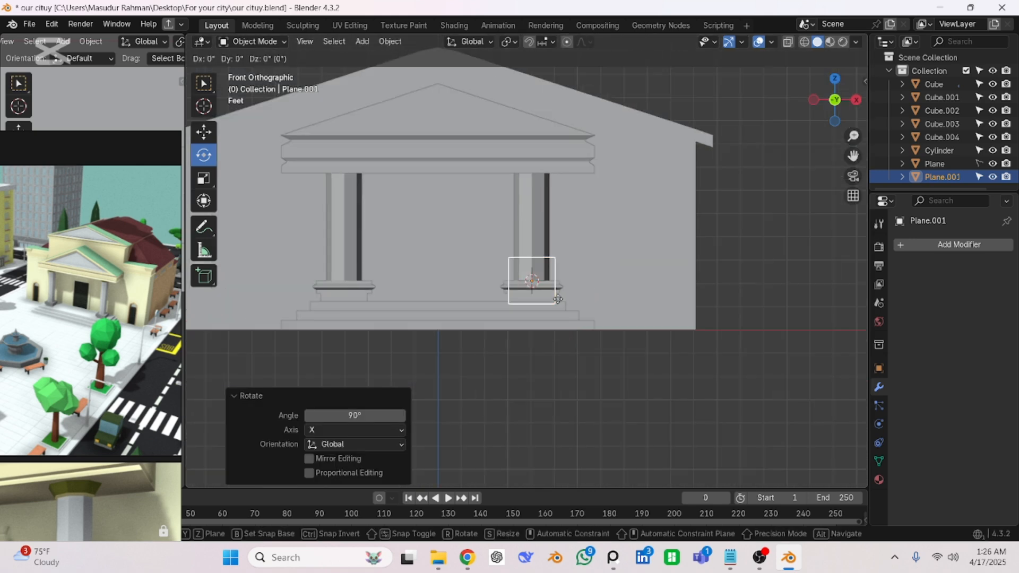
{"action": "key", "text": "x"}
{"action": "left_click", "coordinate": [468, 277]}
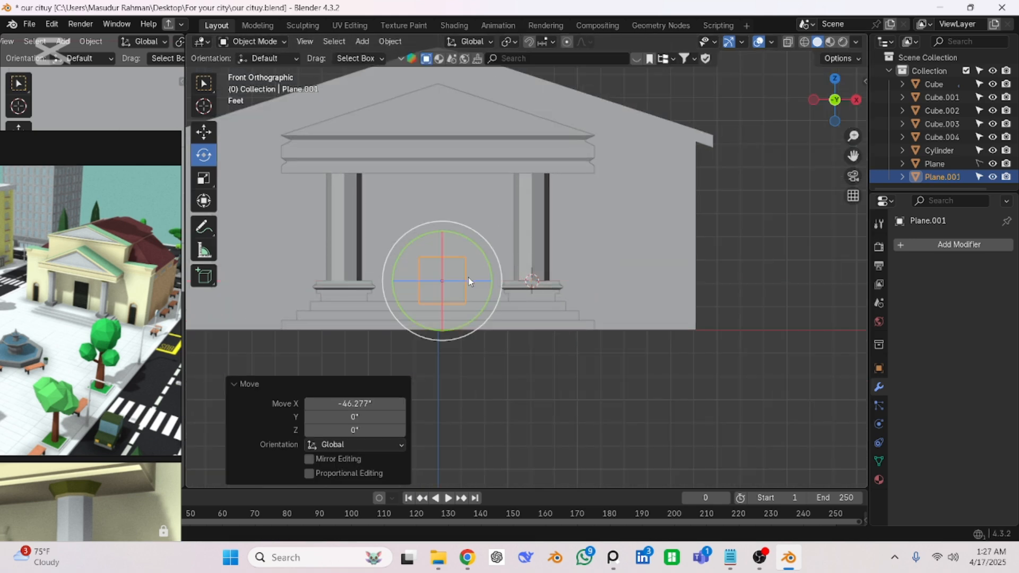
- Scale the plane to door proportions, by about 1.27 along X and about 2.23 along Z
{"action": "scroll", "coordinate": [470, 281], "scroll_direction": "down", "scroll_amount": 2}
{"action": "scroll", "coordinate": [479, 292], "scroll_direction": "up", "scroll_amount": 3}
{"action": "scroll", "coordinate": [476, 325], "scroll_direction": "up", "scroll_amount": 3}
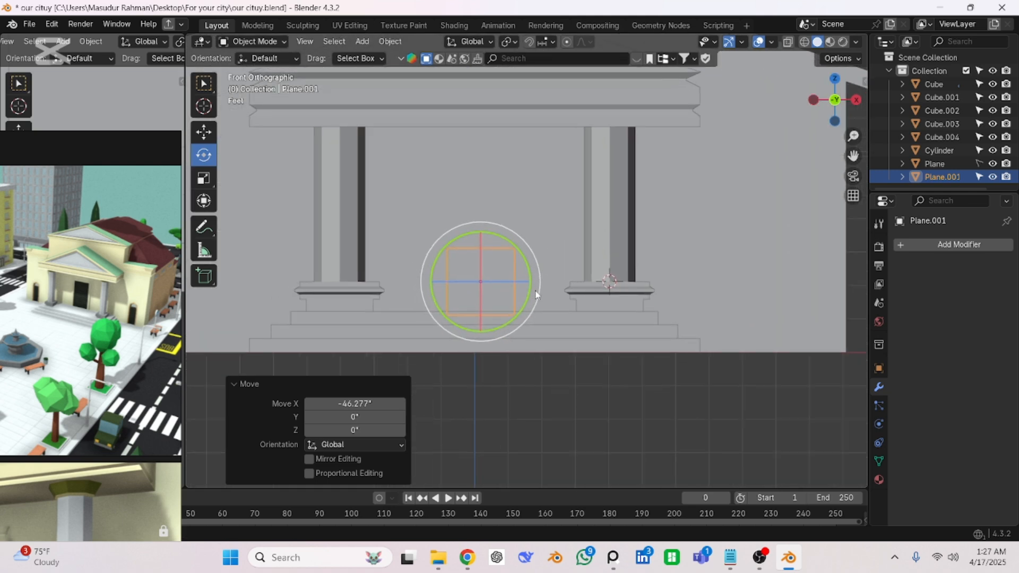
{"action": "key", "text": "s"}
{"action": "key", "text": "x"}
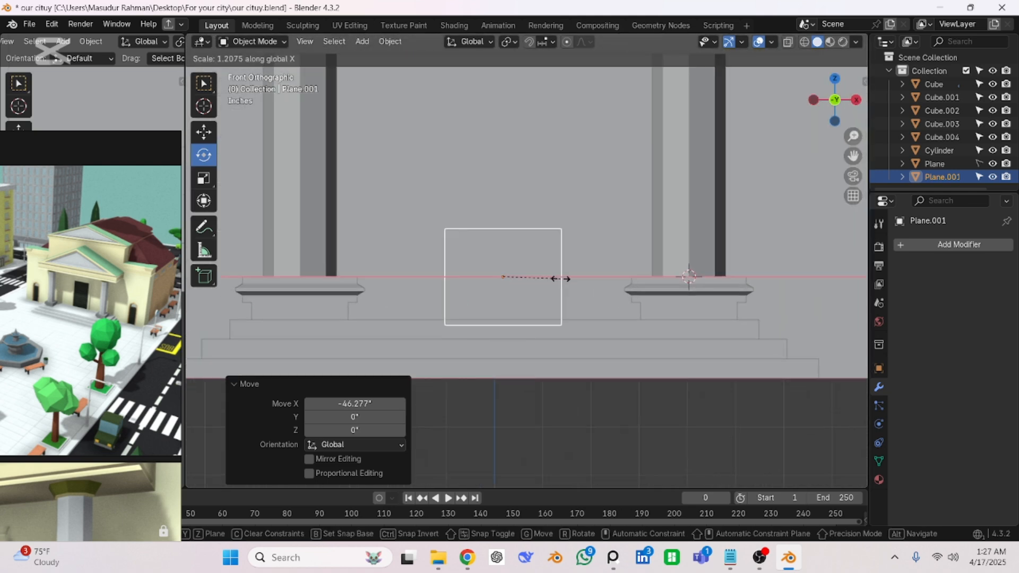
{"action": "left_click", "coordinate": [564, 279]}
{"action": "key", "text": "s"}
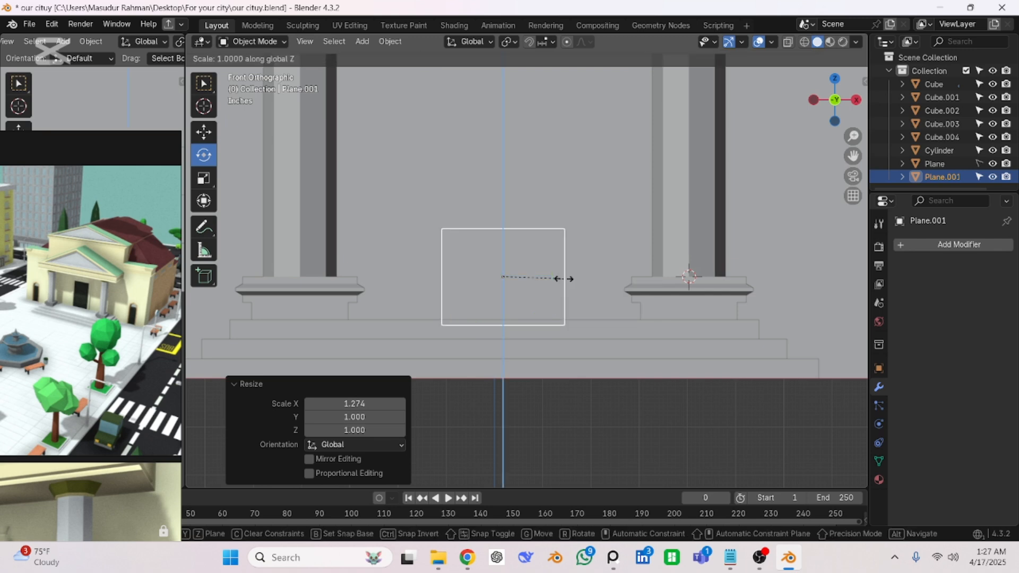
{"action": "key", "text": "z"}
{"action": "left_click", "coordinate": [603, 372]}
- Raise the door plane about 16.4 inches along Z so its lower edge rests on the top step
{"action": "key", "text": "g"}
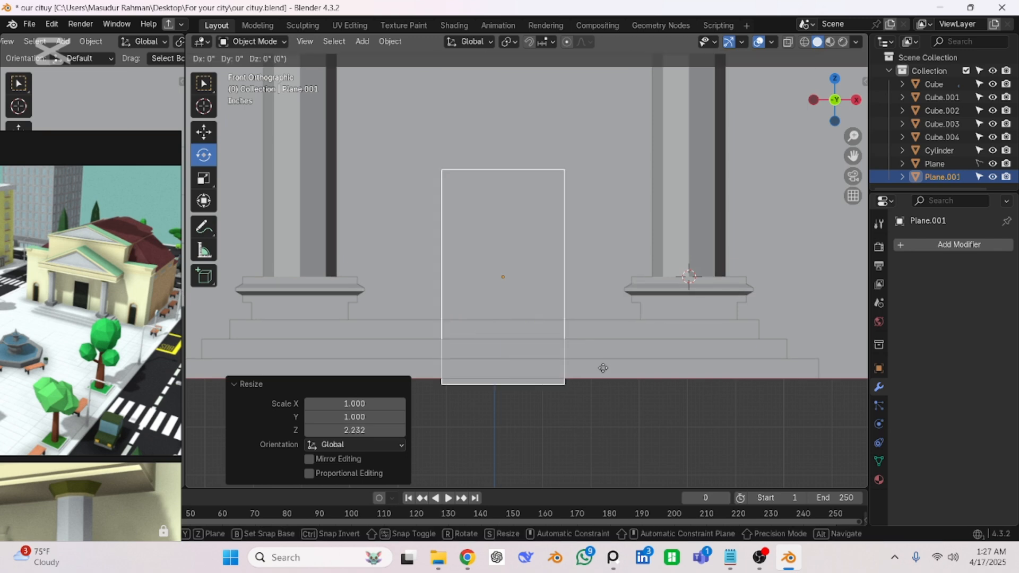
{"action": "key", "text": "z"}
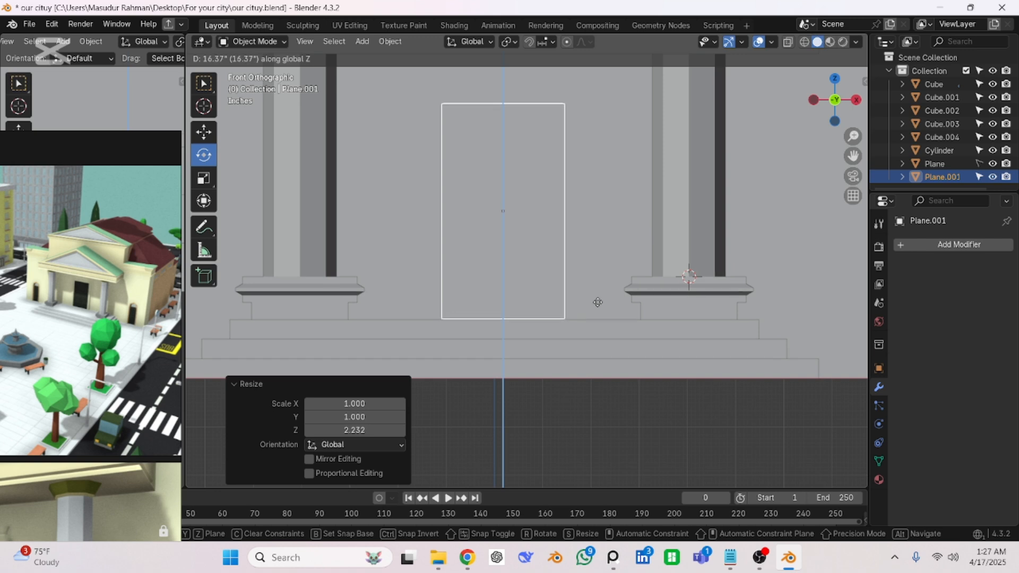
{"action": "left_click", "coordinate": [597, 303]}
- Move the door plane about 17.3 inches along Y toward the main block's front wall, then deselect it in front view
{"action": "scroll", "coordinate": [597, 302], "scroll_direction": "down", "scroll_amount": 5}
{"action": "middle_click_drag", "start_coordinate": [580, 349], "coordinate": [402, 386]}
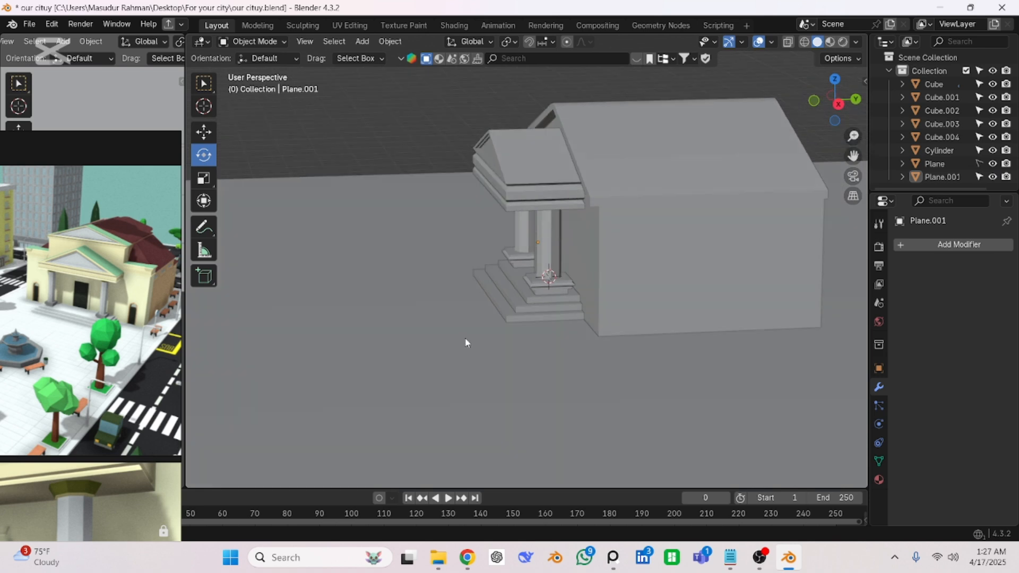
{"action": "scroll", "coordinate": [516, 278], "scroll_direction": "up", "scroll_amount": 5}
{"action": "left_click", "coordinate": [545, 239]}
{"action": "scroll", "coordinate": [545, 238], "scroll_direction": "up", "scroll_amount": 2}
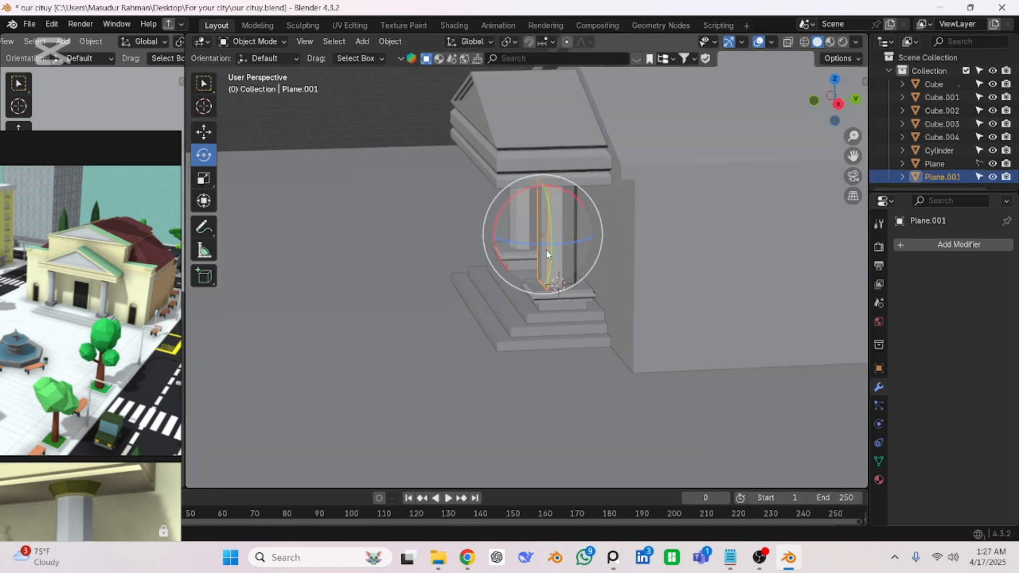
{"action": "middle_click_drag", "start_coordinate": [546, 239], "coordinate": [523, 251]}
{"action": "key", "text": "KP_3"}
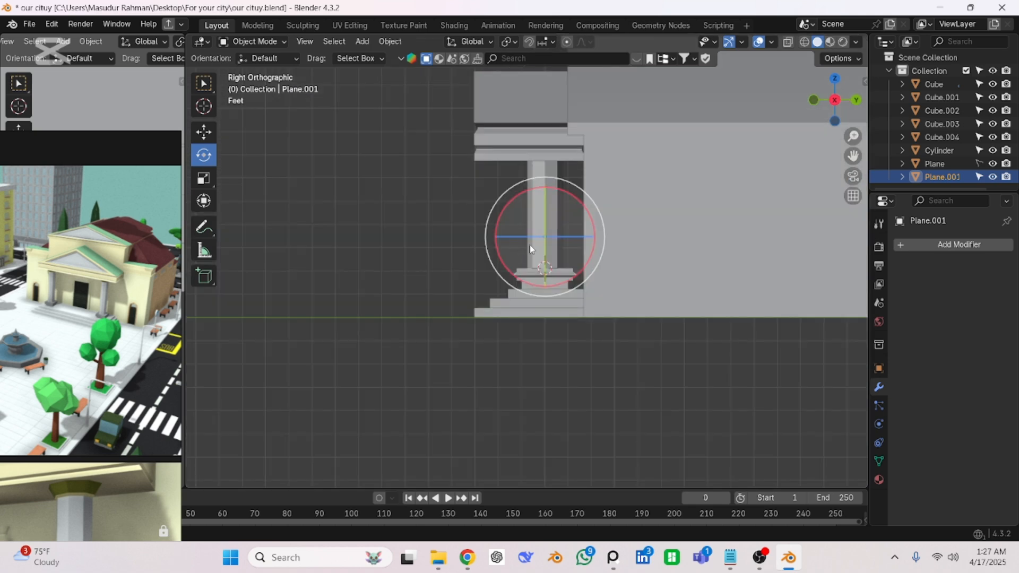
{"action": "scroll", "coordinate": [530, 244], "scroll_direction": "up", "scroll_amount": 3}
{"action": "scroll", "coordinate": [569, 311], "scroll_direction": "up", "scroll_amount": 2}
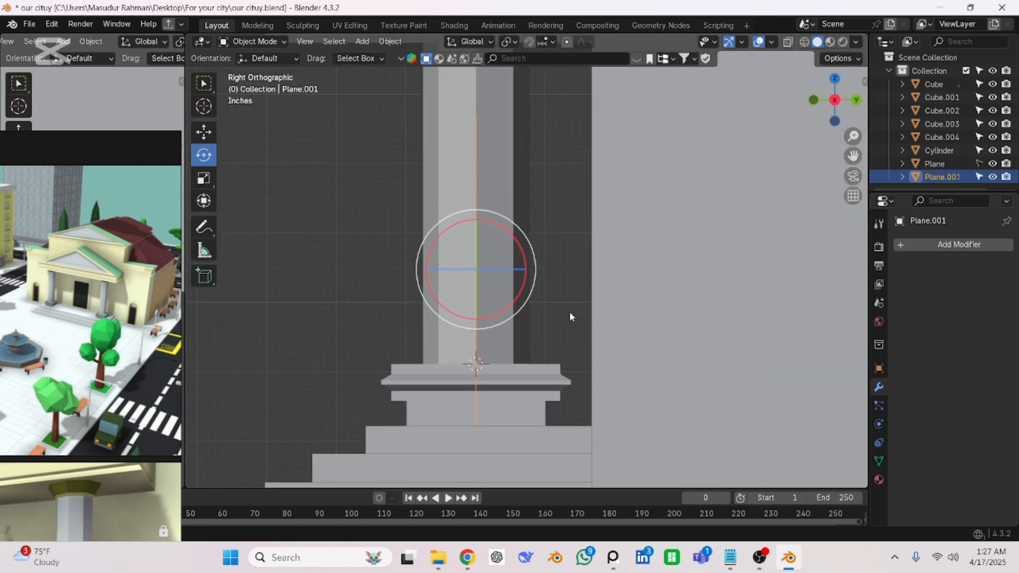
{"action": "key", "text": "g"}
{"action": "key", "text": "y"}
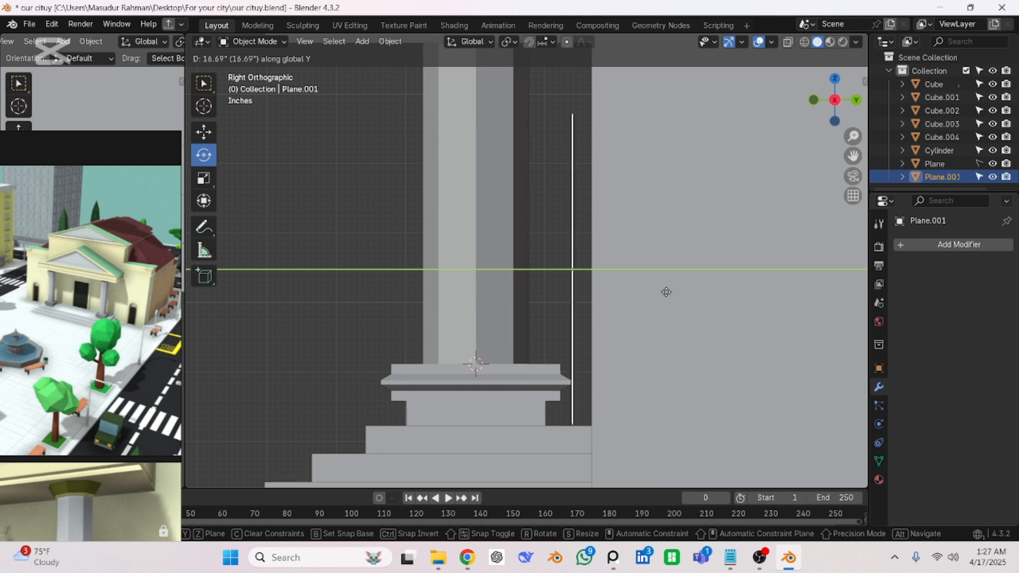
{"action": "left_click", "coordinate": [671, 287]}
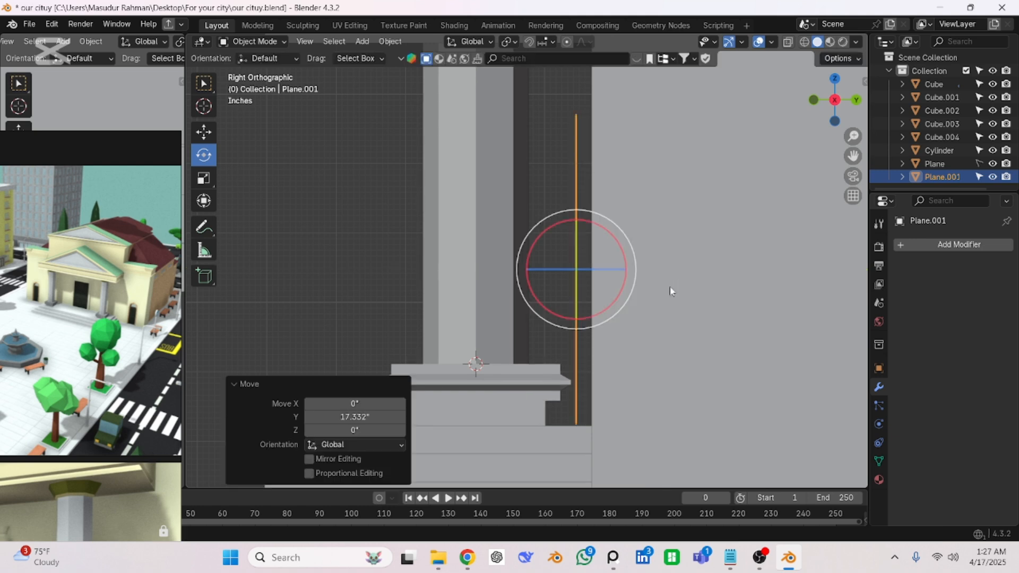
{"action": "middle_click_drag", "start_coordinate": [347, 215], "coordinate": [512, 234]}
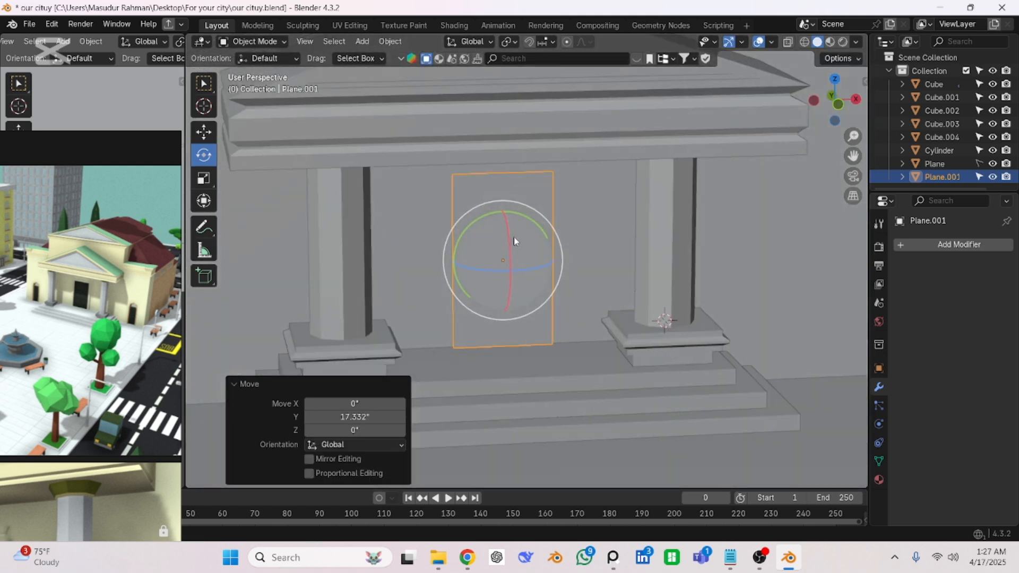
{"action": "key", "text": "KP_1"}
{"action": "left_click", "coordinate": [498, 386]}
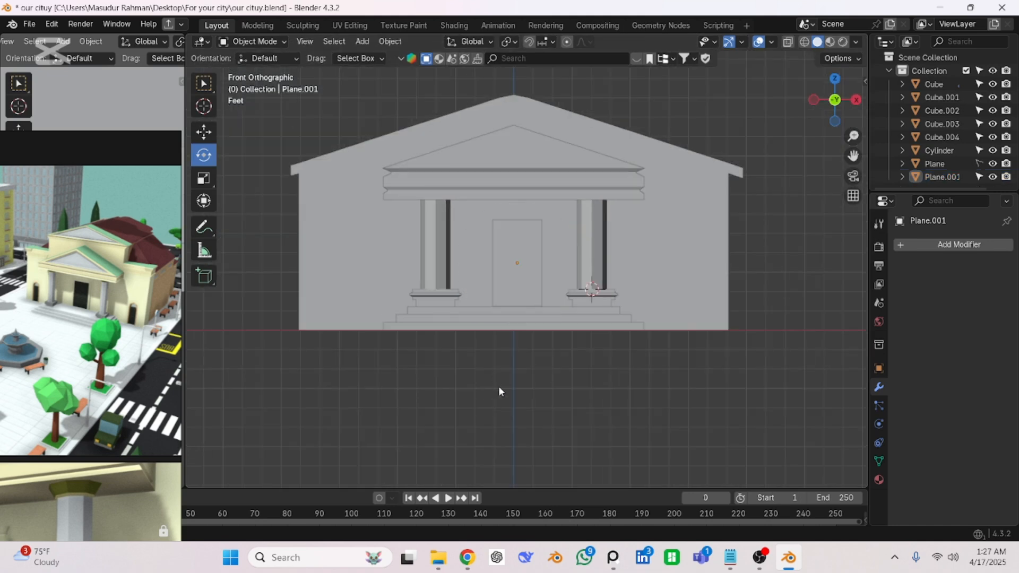
- Sketch a freehand annotation outlining the inner door opening, inset from the door plane's sides and upper edge in front view
{"action": "middle_click_drag", "start_coordinate": [499, 386], "coordinate": [469, 389]}
{"action": "scroll", "coordinate": [512, 303], "scroll_direction": "up", "scroll_amount": 4}
{"action": "middle_click_drag", "start_coordinate": [512, 303], "coordinate": [543, 224]}
{"action": "left_click", "coordinate": [510, 301]}
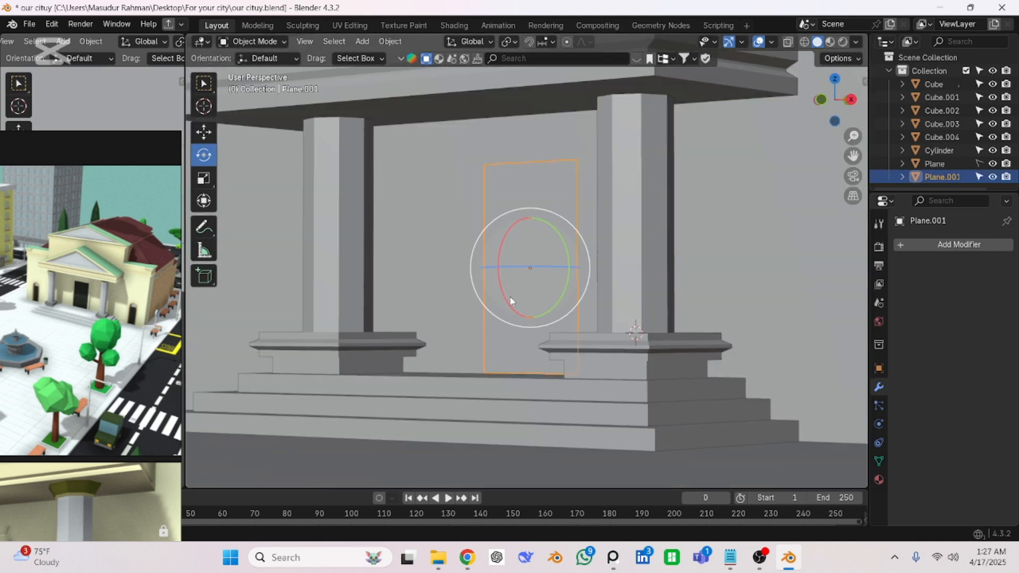
{"action": "left_click", "coordinate": [387, 450]}
{"action": "key", "text": "KP_1"}
{"action": "scroll", "coordinate": [347, 342], "scroll_direction": "down", "scroll_amount": 1}
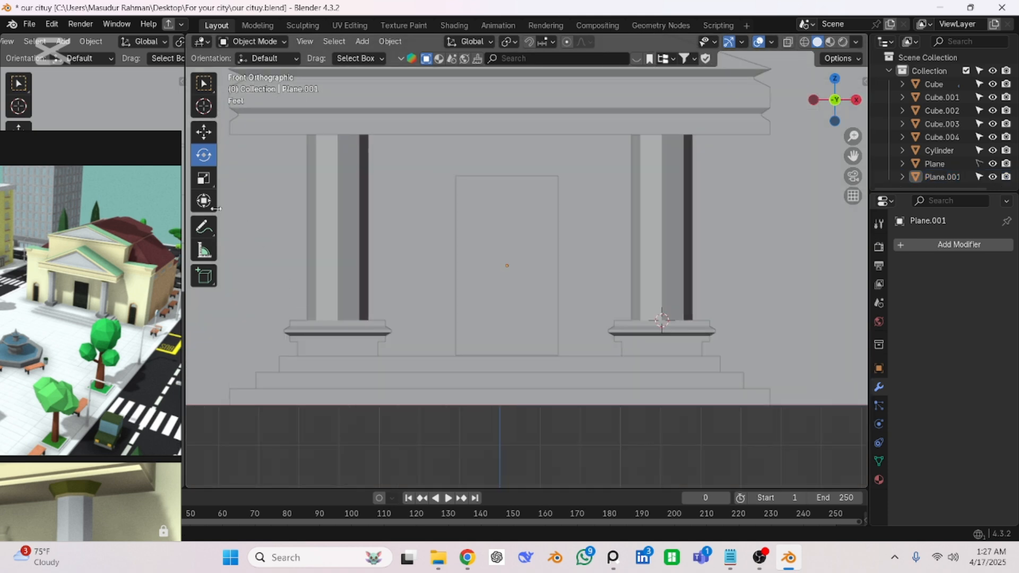
{"action": "left_click", "coordinate": [204, 227]}
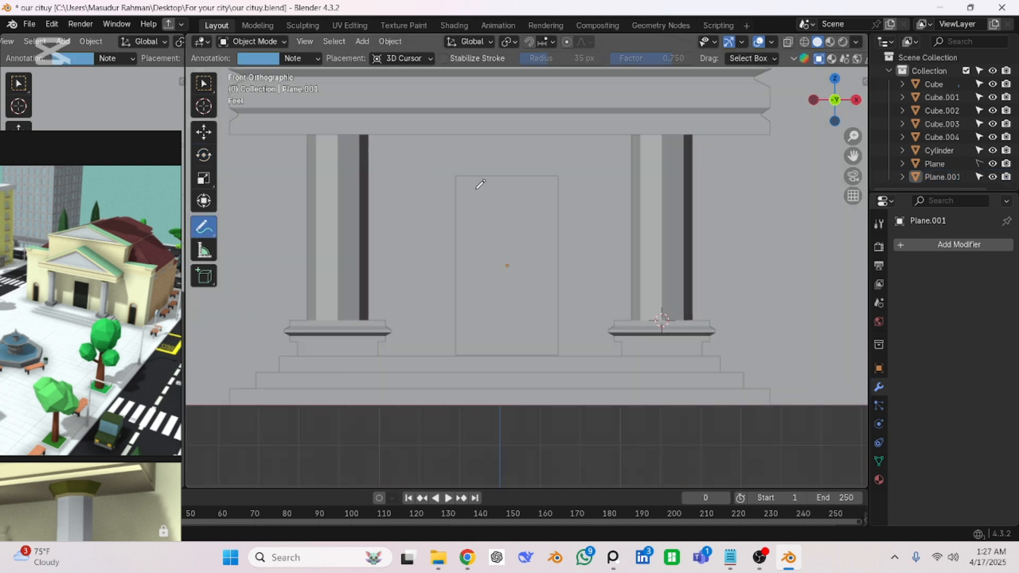
{"action": "left_click_drag", "start_coordinate": [476, 189], "coordinate": [474, 343]}
{"action": "mouse_move", "coordinate": [475, 190]}
{"action": "left_mouse_down"}
{"action": "mouse_move", "coordinate": [518, 193]}
{"action": "mouse_move", "coordinate": [545, 228]}
{"action": "mouse_move", "coordinate": [546, 345]}
{"action": "left_mouse_up"}
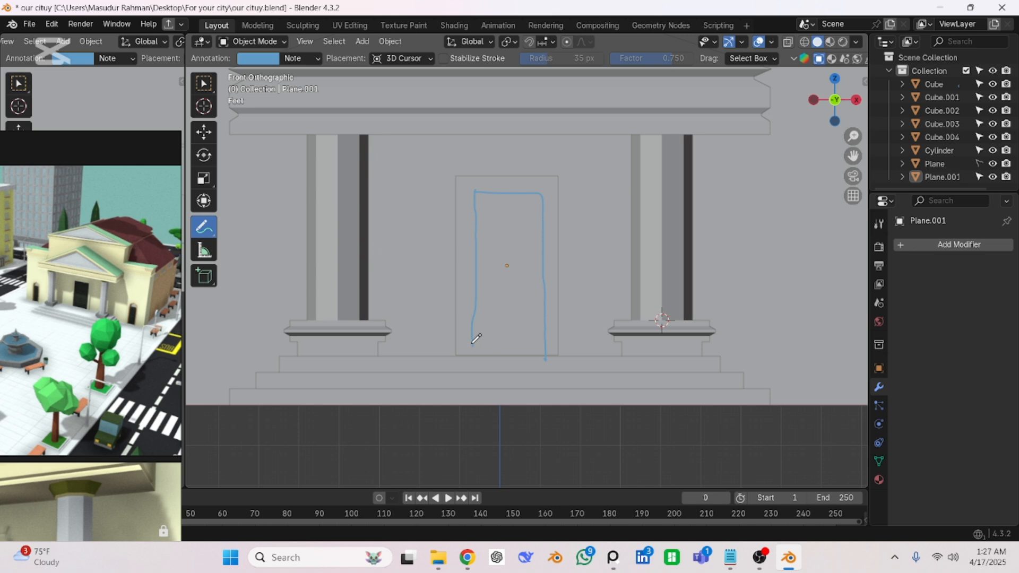
{"action": "scroll", "coordinate": [503, 225], "scroll_direction": "down", "scroll_amount": 1}
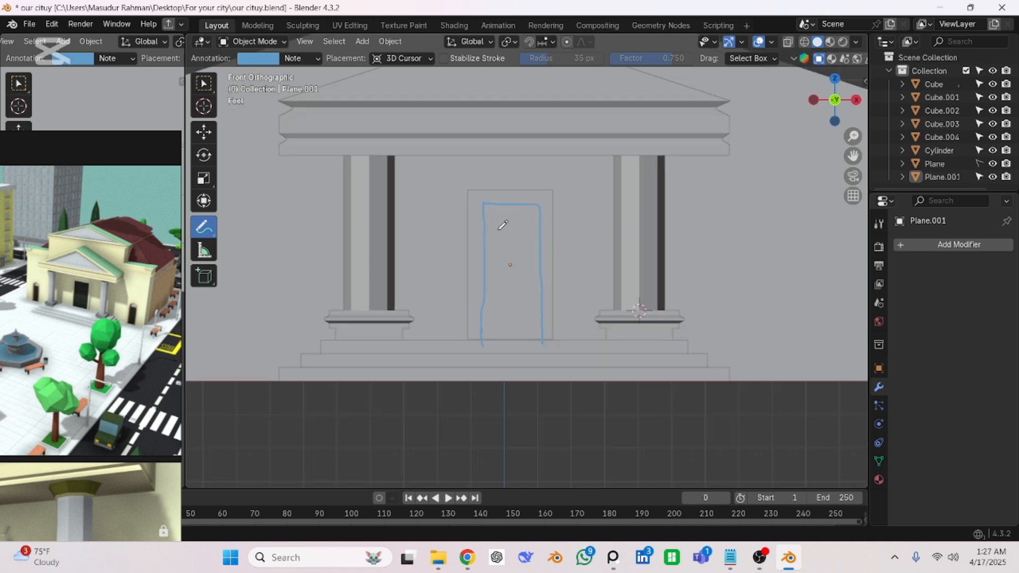
- Stop annotating, select the door plane and enter Edit Mode on it
{"action": "scroll", "coordinate": [503, 226], "scroll_direction": "up", "scroll_amount": 3}
{"action": "key", "text": "Tab"}
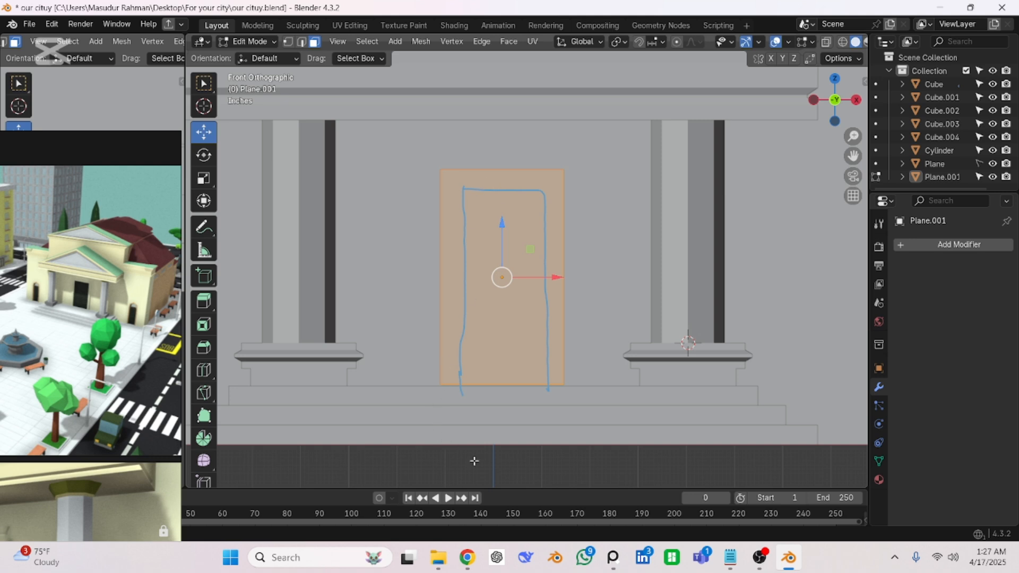
{"action": "key", "text": "Tab"}
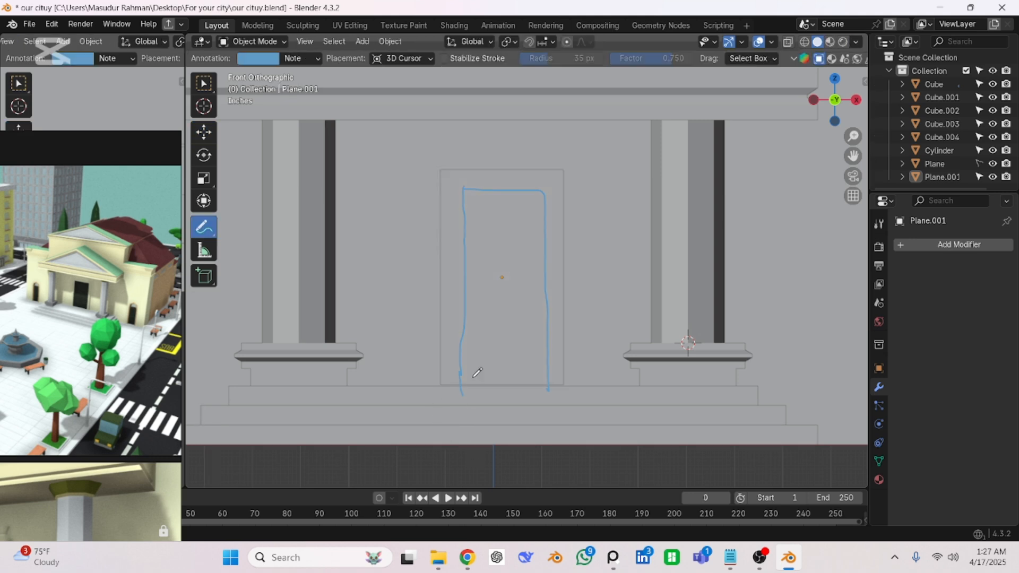
{"action": "left_click", "coordinate": [204, 85]}
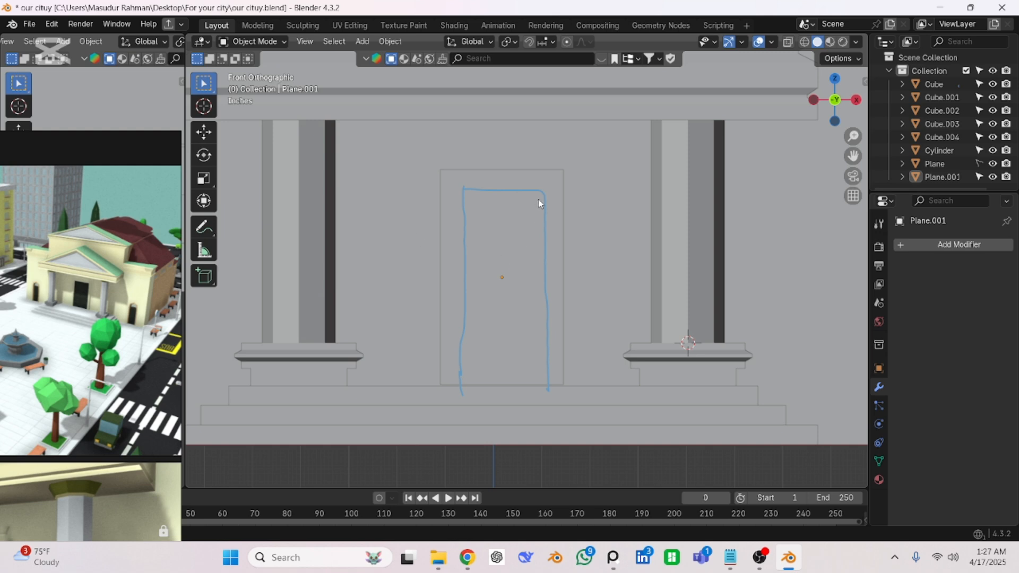
{"action": "left_click", "coordinate": [547, 186]}
{"action": "key", "text": "Tab"}
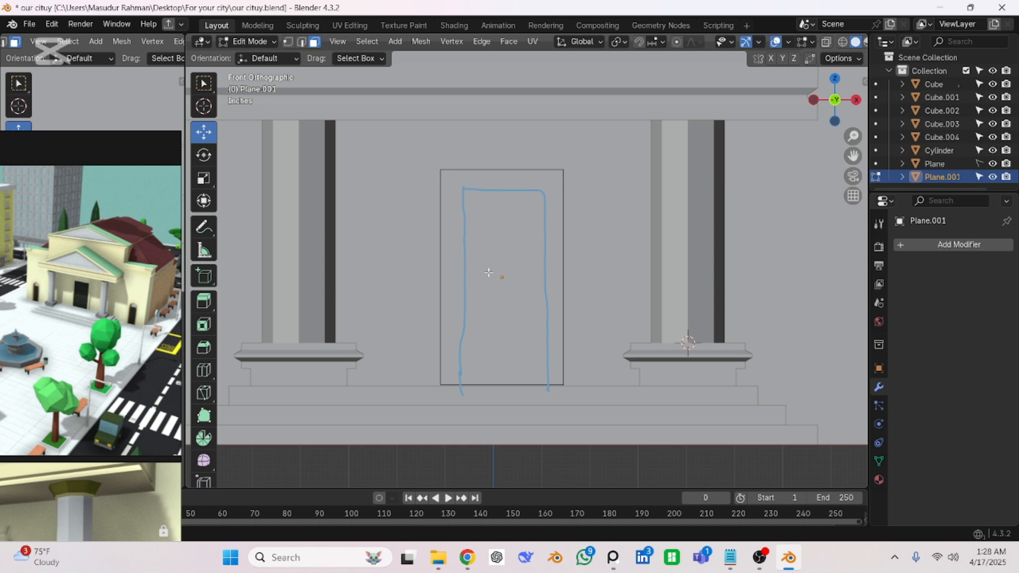
{"action": "key", "text": "ctrl+r"}
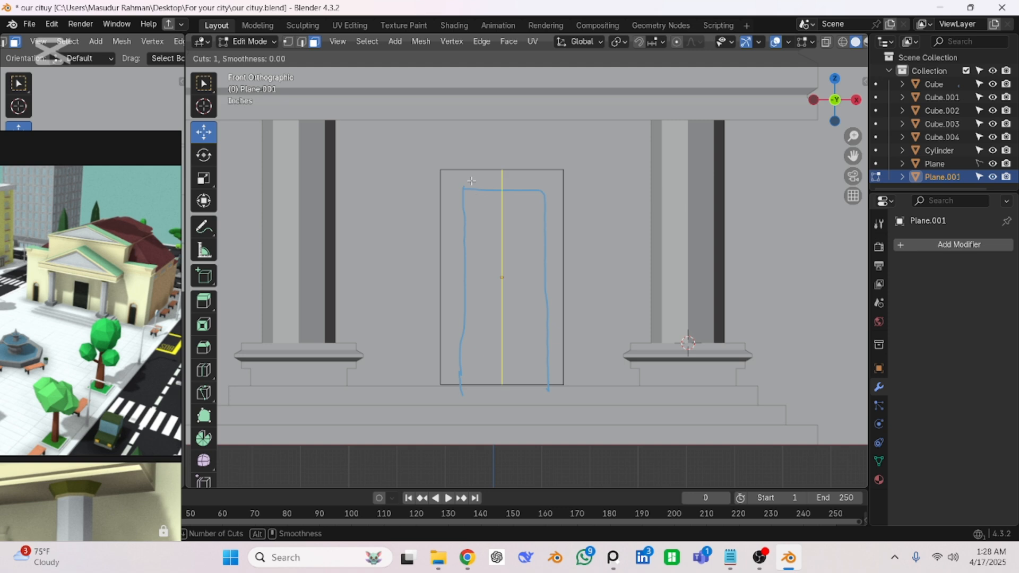
{"action": "left_click", "coordinate": [468, 183]}
{"action": "left_click", "coordinate": [455, 189]}
{"action": "key", "text": "ctrl+z"}
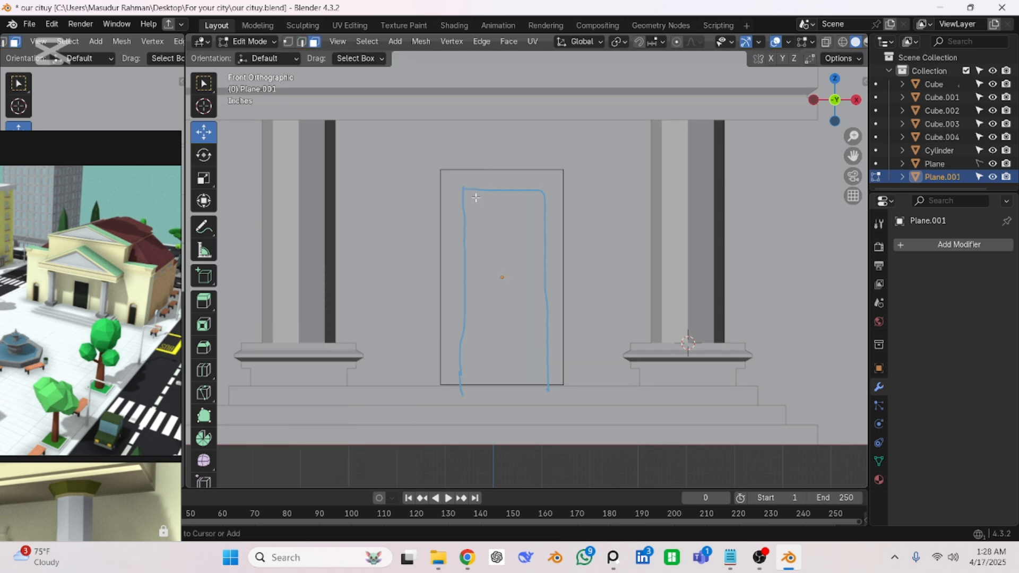
{"action": "key", "text": "ctrl+r"}
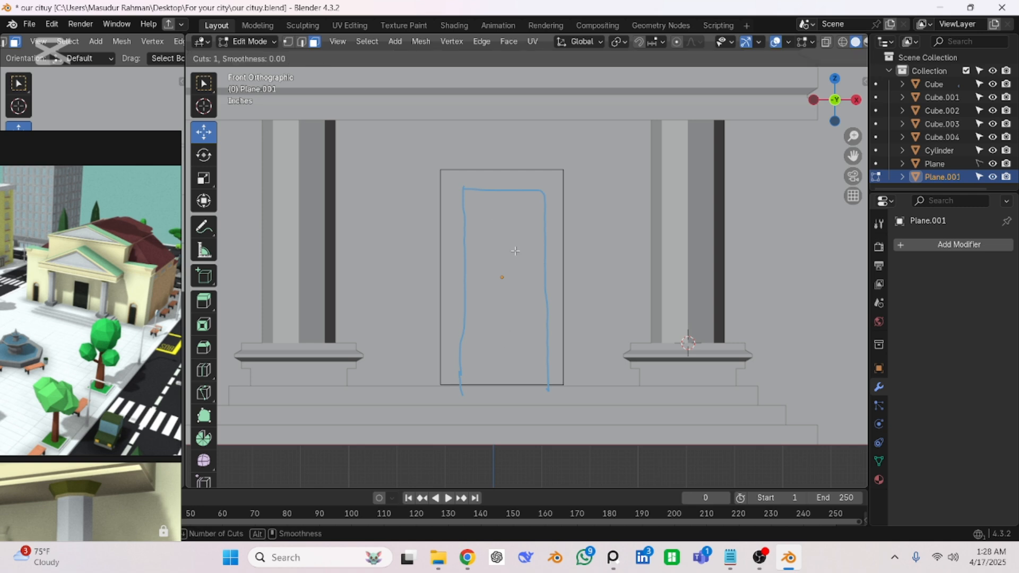
{"action": "left_click", "coordinate": [503, 177]}
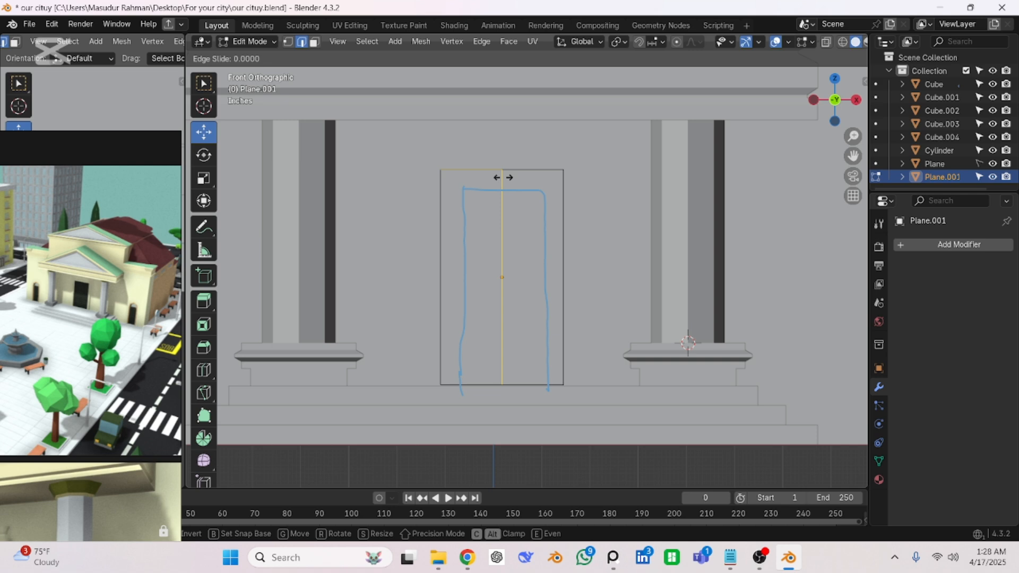
{"action": "left_click", "coordinate": [462, 177]}
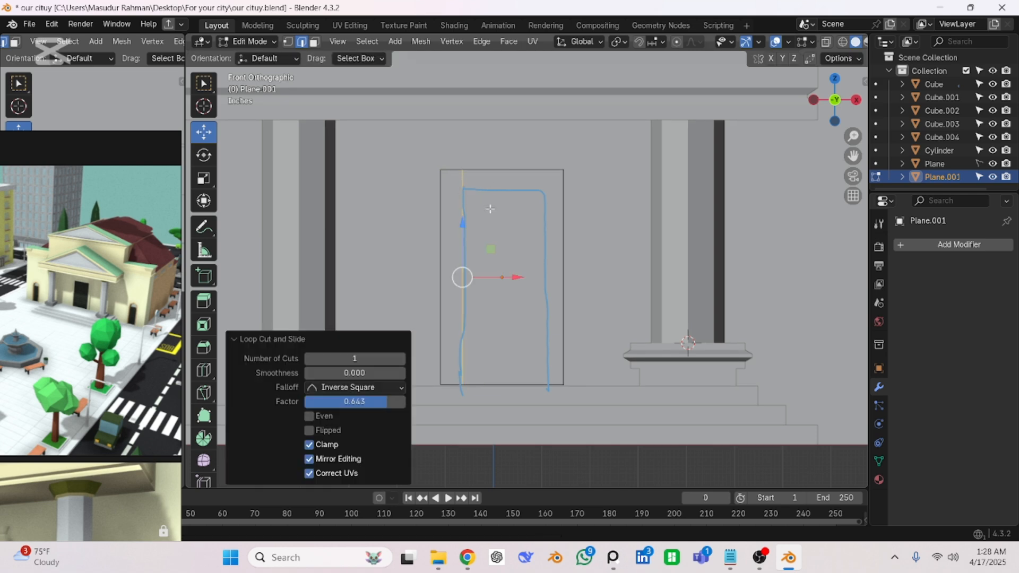
{"action": "key", "text": "ctrl+r"}
{"action": "left_click", "coordinate": [508, 180]}
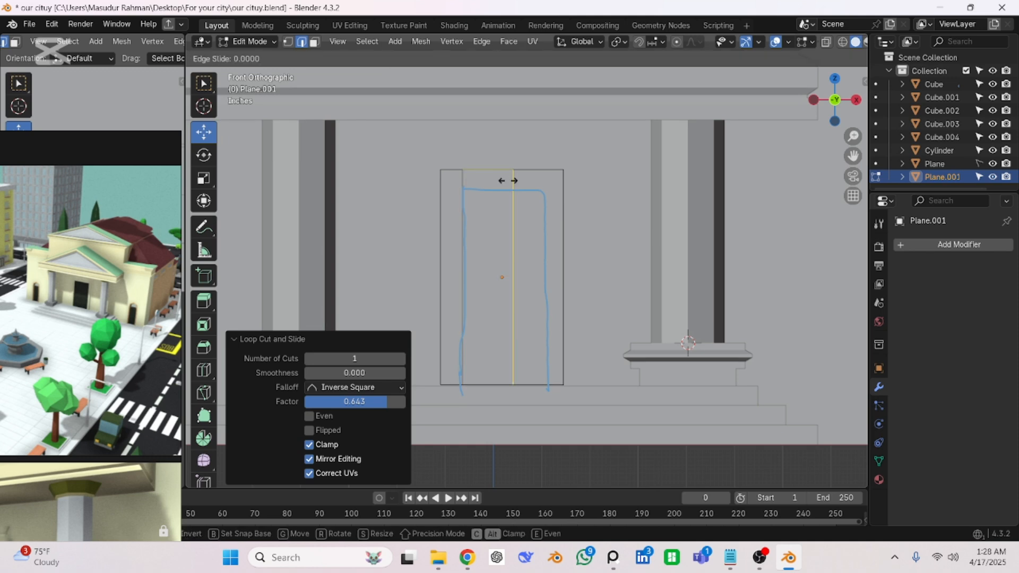
{"action": "key", "text": "Escape"}
{"action": "key", "text": "ctrl+z"}
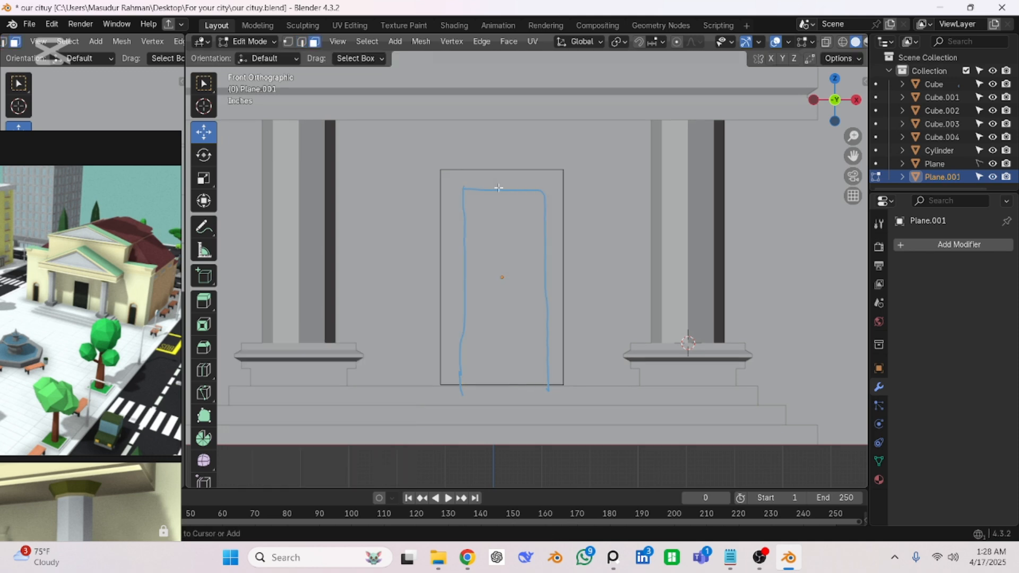
{"action": "key", "text": "ctrl+r"}
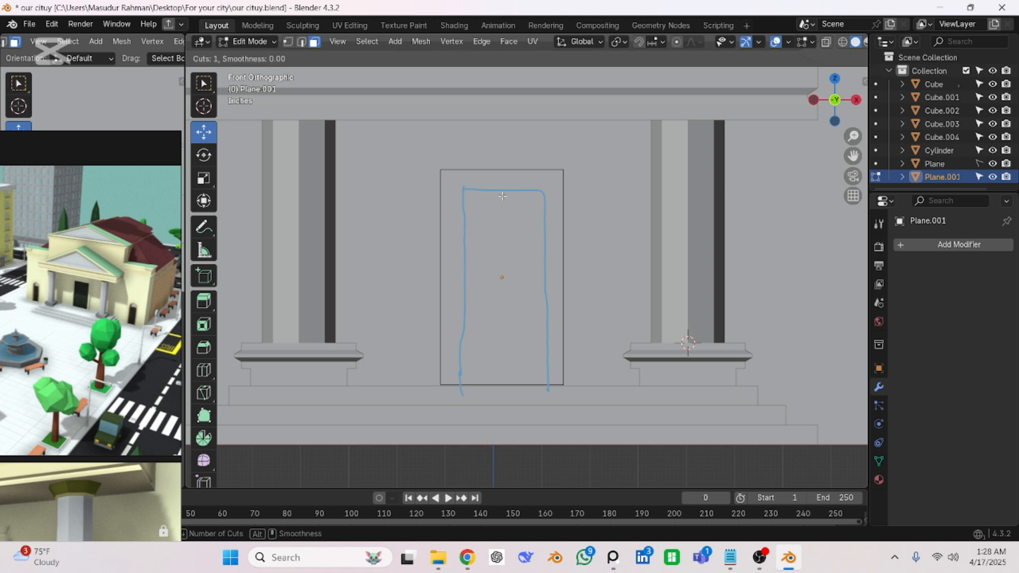
{"action": "left_click", "coordinate": [503, 179]}
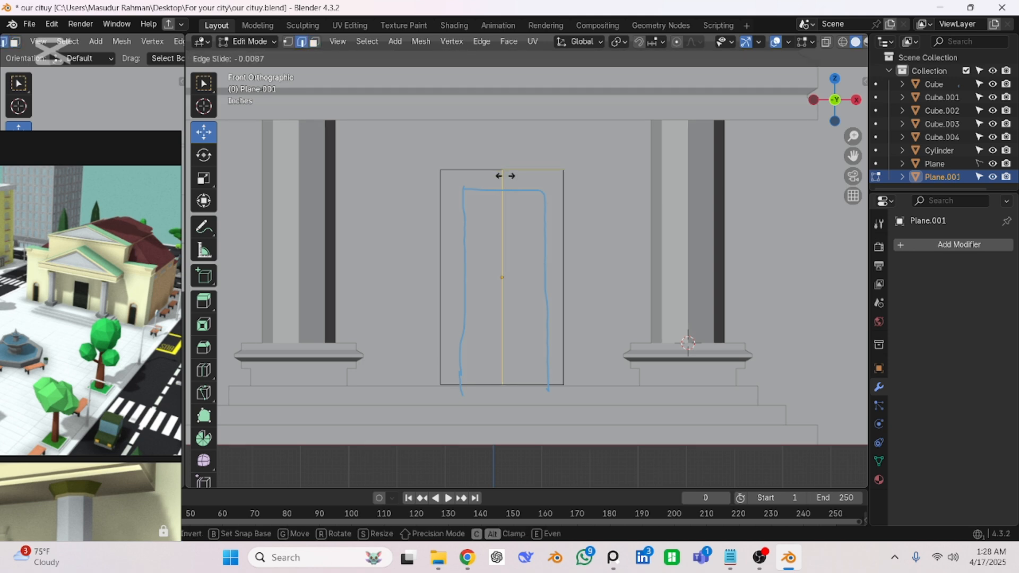
{"action": "left_click", "coordinate": [504, 178]}
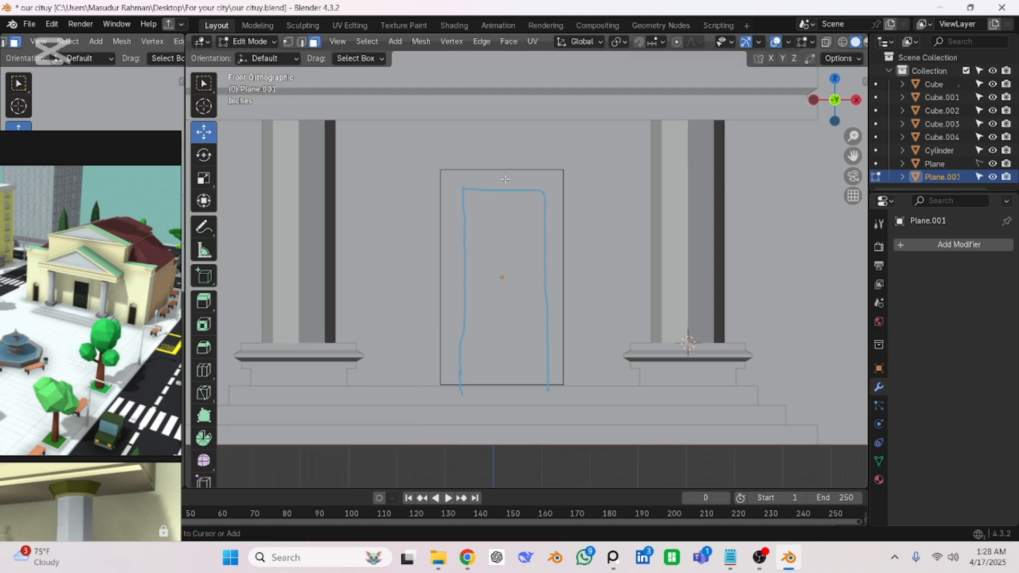
{"action": "key", "text": "ctrl+r"}
{"action": "left_click", "coordinate": [504, 179]}
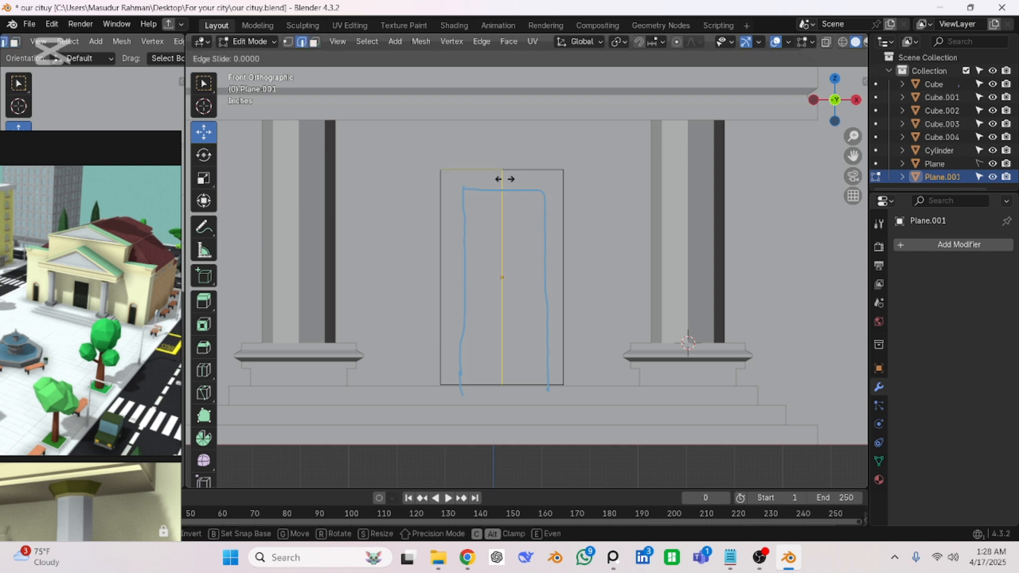
{"action": "left_click", "coordinate": [504, 179]}
{"action": "key", "text": "ctrl+x"}
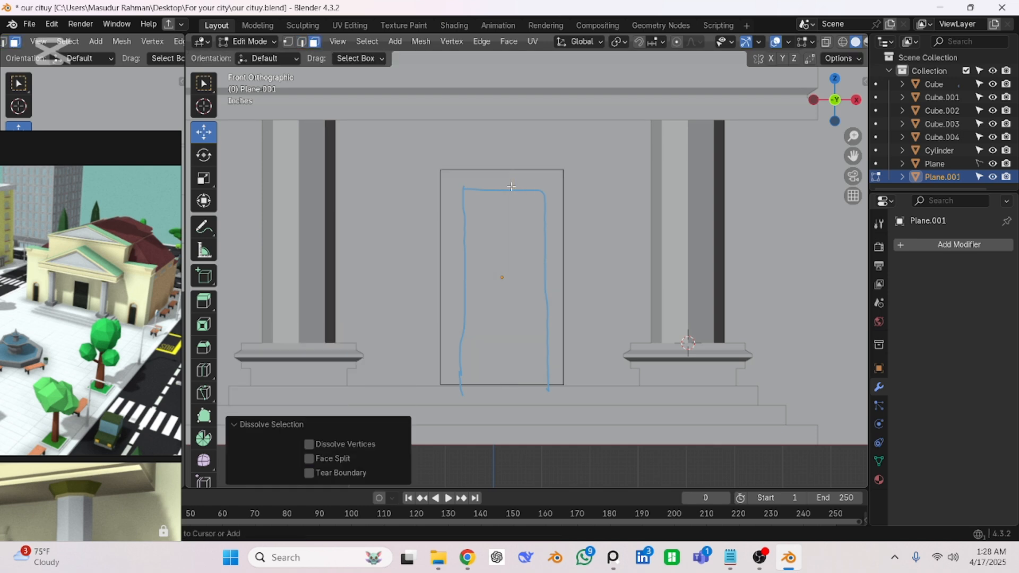
- Add a centred vertical loop cut to the door plane and bevel it to a 9.07" width with 1 segment
{"action": "key", "text": "ctrl+r"}
{"action": "left_click", "coordinate": [509, 187]}
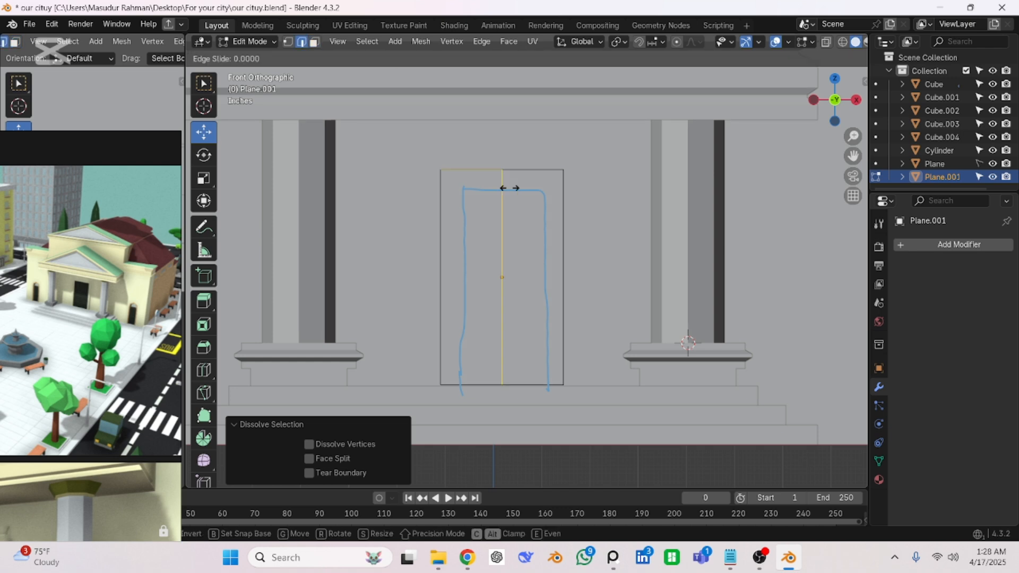
{"action": "left_click", "coordinate": [509, 188]}
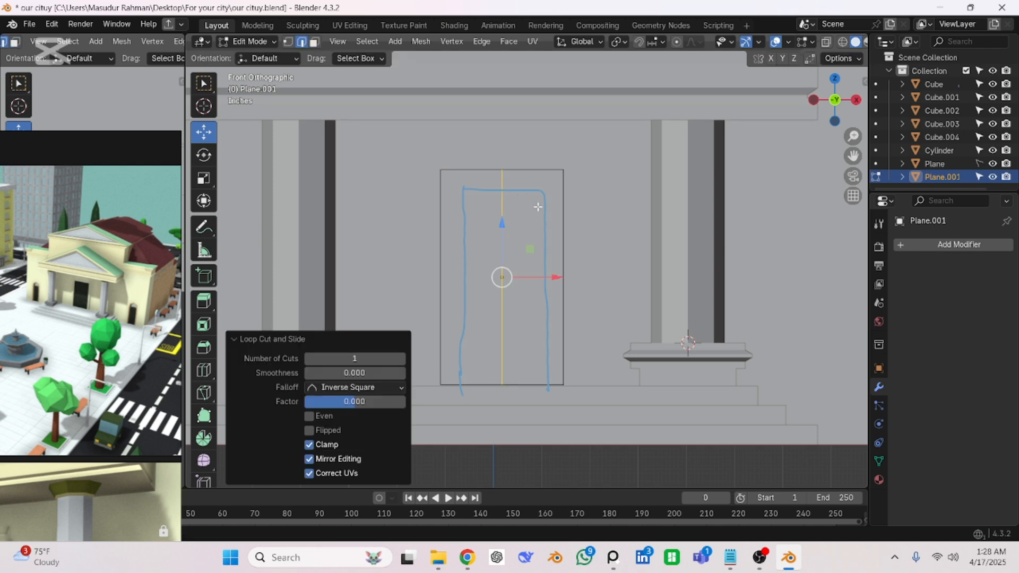
{"action": "key", "text": "ctrl+b"}
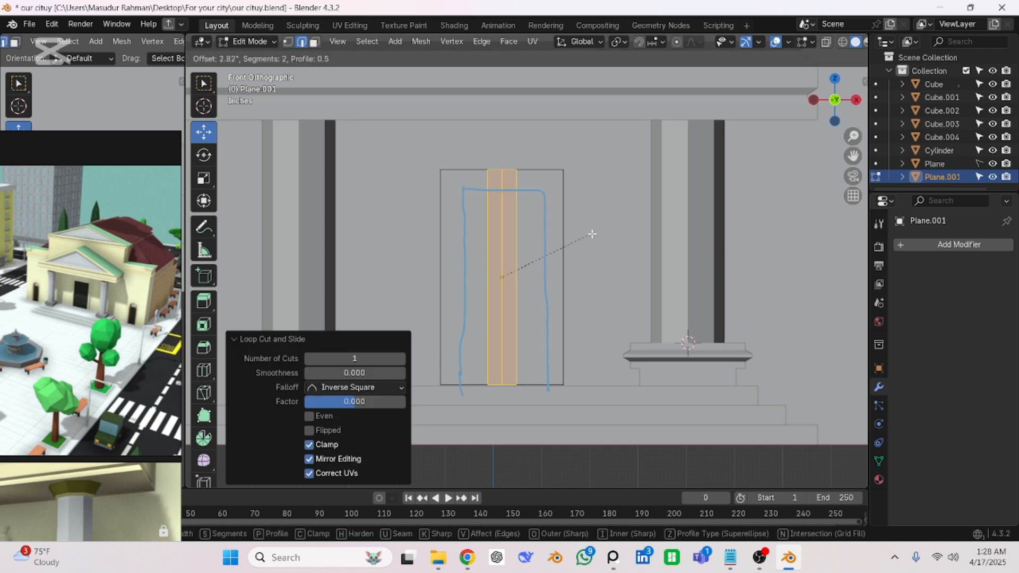
{"action": "left_click", "coordinate": [637, 243]}
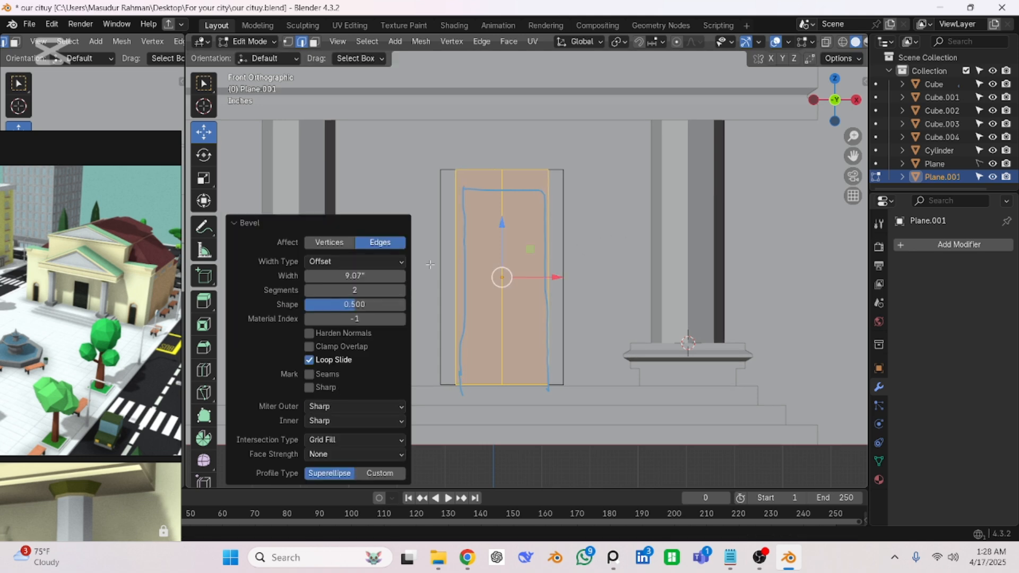
{"action": "left_click", "coordinate": [309, 290]}
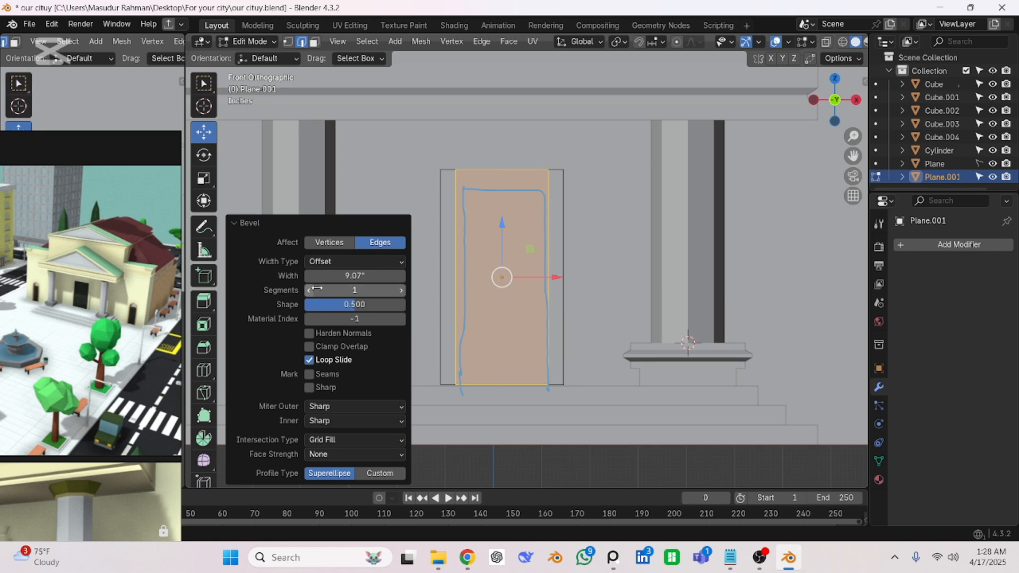
- Add a horizontal loop cut across the door plane and slide it up near the annotation's upper line
{"action": "left_click", "coordinate": [576, 229]}
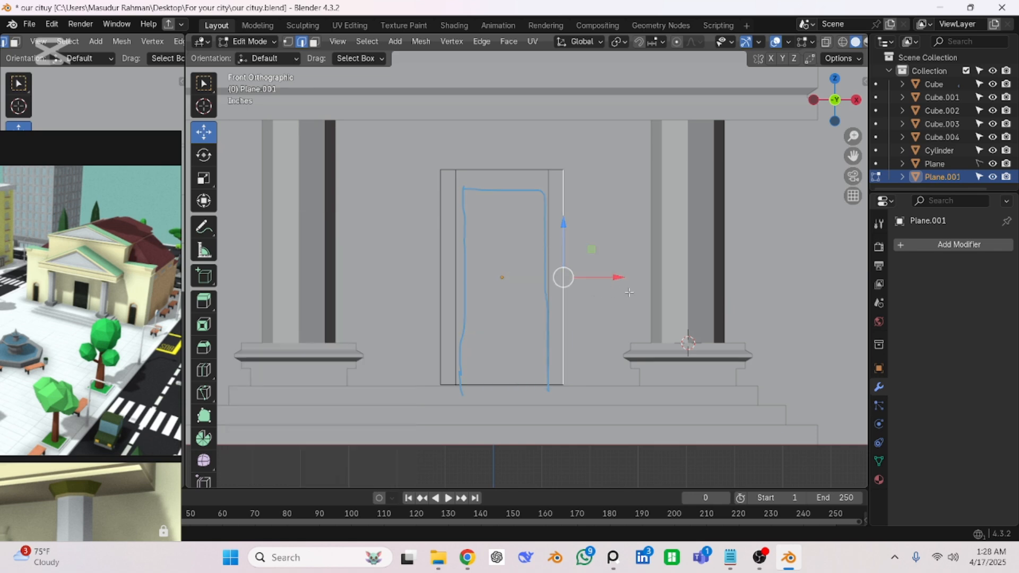
{"action": "key", "text": "ctrl+r"}
{"action": "left_click", "coordinate": [570, 265]}
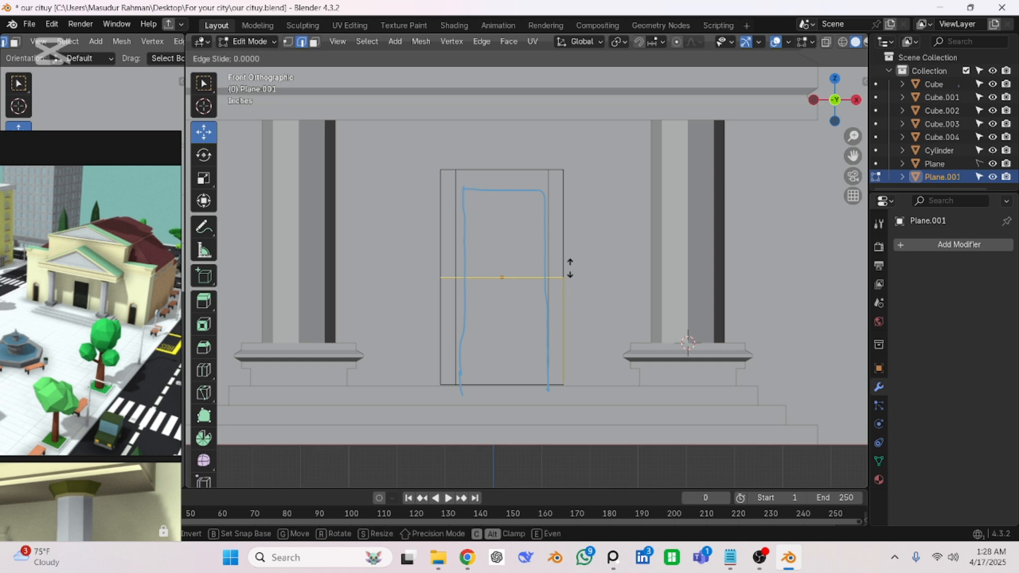
{"action": "left_click", "coordinate": [599, 180]}
{"action": "left_click", "coordinate": [605, 223]}
{"action": "scroll", "coordinate": [567, 254], "scroll_direction": "down", "scroll_amount": 1}
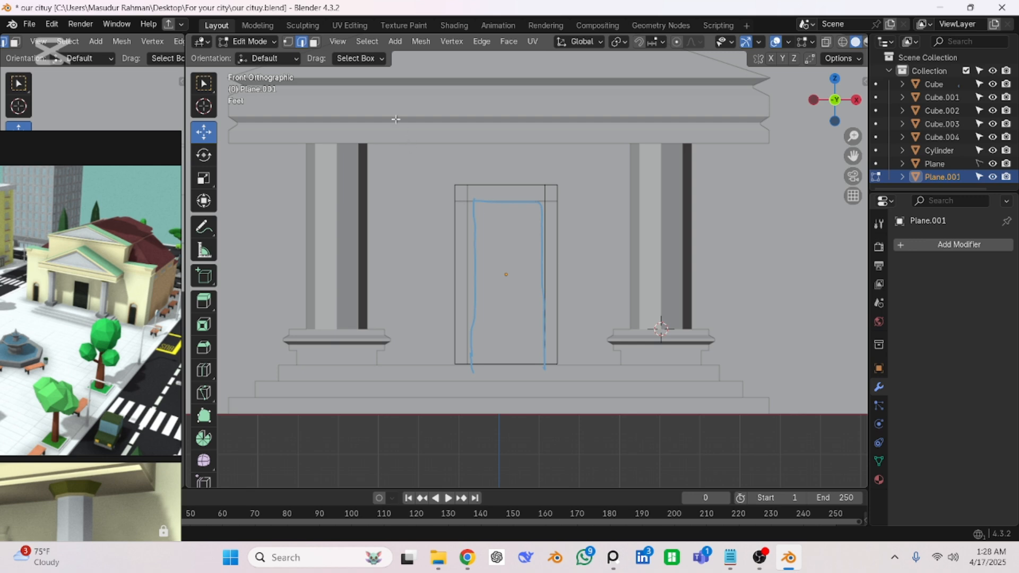
- Delete the large central face of the door plane in face select mode, leaving a frame around the opening
{"action": "key", "text": "3"}
{"action": "key", "text": "KP_5"}
{"action": "middle_click_drag", "start_coordinate": [516, 200], "coordinate": [492, 214]}
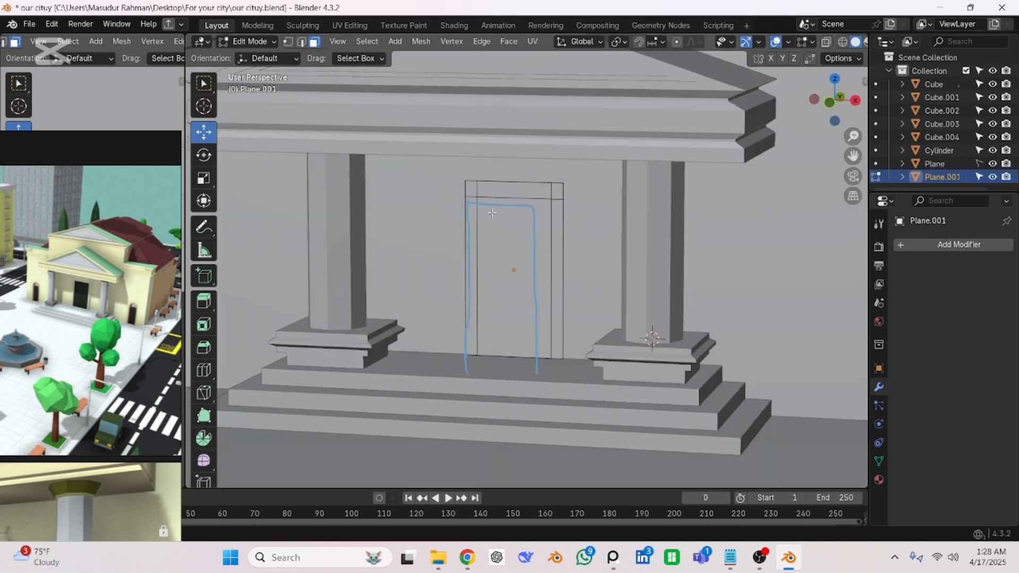
{"action": "scroll", "coordinate": [497, 258], "scroll_direction": "up", "scroll_amount": 2}
{"action": "left_click", "coordinate": [497, 258]}
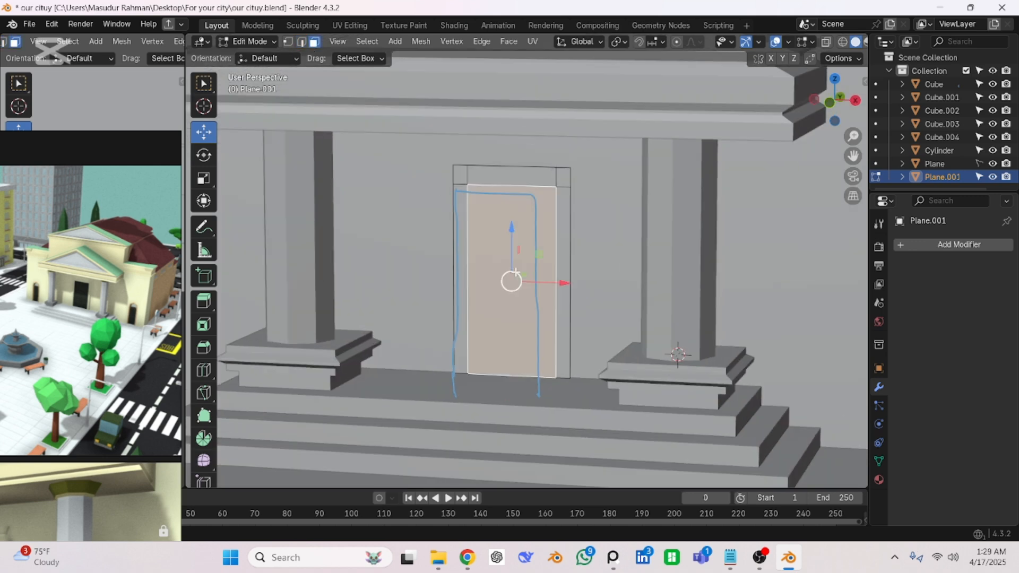
{"action": "key", "text": "x"}
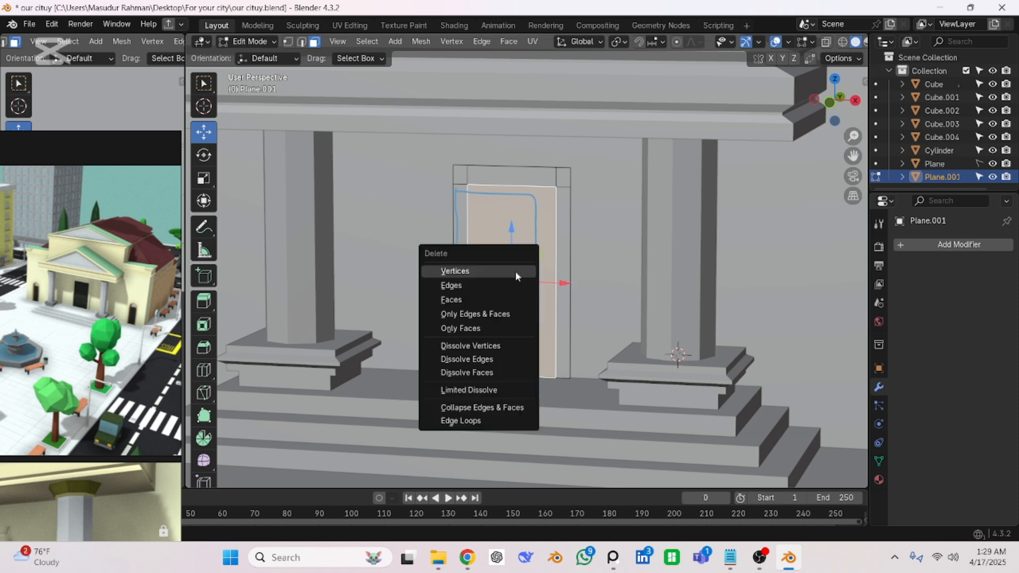
{"action": "left_click", "coordinate": [456, 301]}
- Inspect the hollow door frame with X-ray shading, then restore solid display and return to Object Mode
{"action": "scroll", "coordinate": [477, 308], "scroll_direction": "down", "scroll_amount": 4}
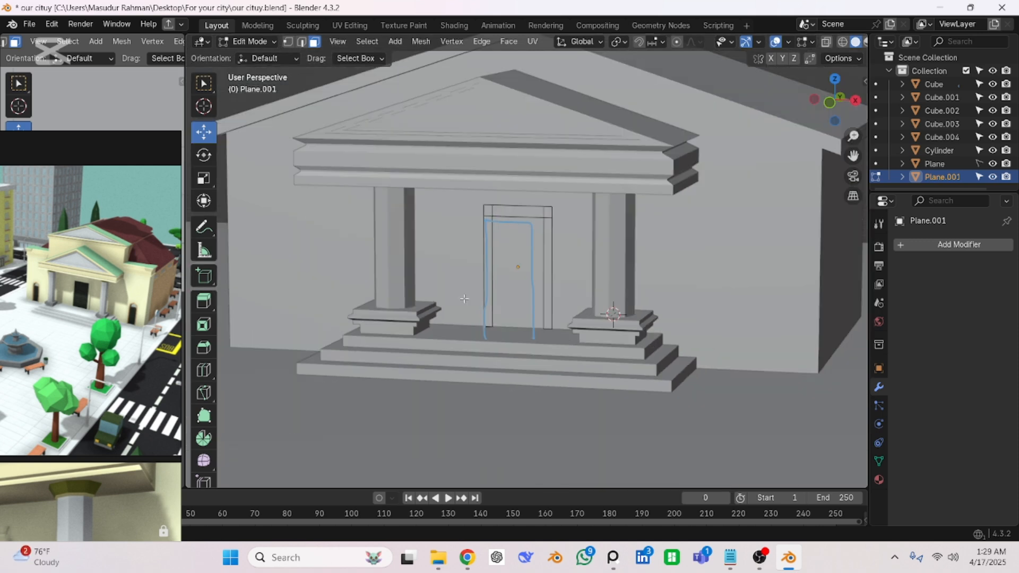
{"action": "scroll", "coordinate": [500, 315], "scroll_direction": "up", "scroll_amount": 3}
{"action": "key", "text": "alt+z"}
{"action": "scroll", "coordinate": [531, 302], "scroll_direction": "up", "scroll_amount": 3}
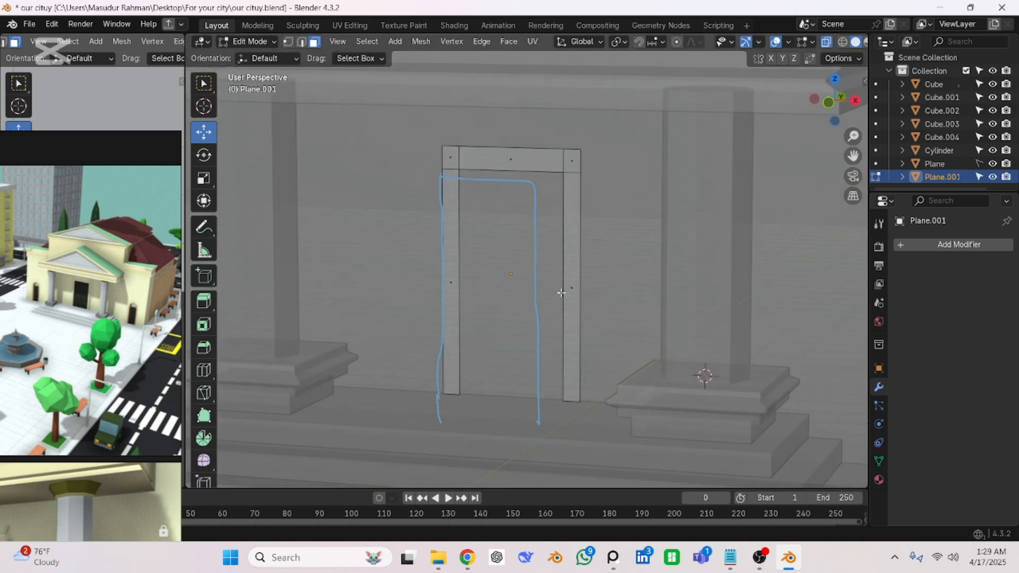
{"action": "mouse_move", "coordinate": [554, 258]}
{"action": "middle_mouse_down"}
{"action": "mouse_move", "coordinate": [693, 257]}
{"action": "mouse_move", "coordinate": [534, 258]}
{"action": "middle_mouse_up"}
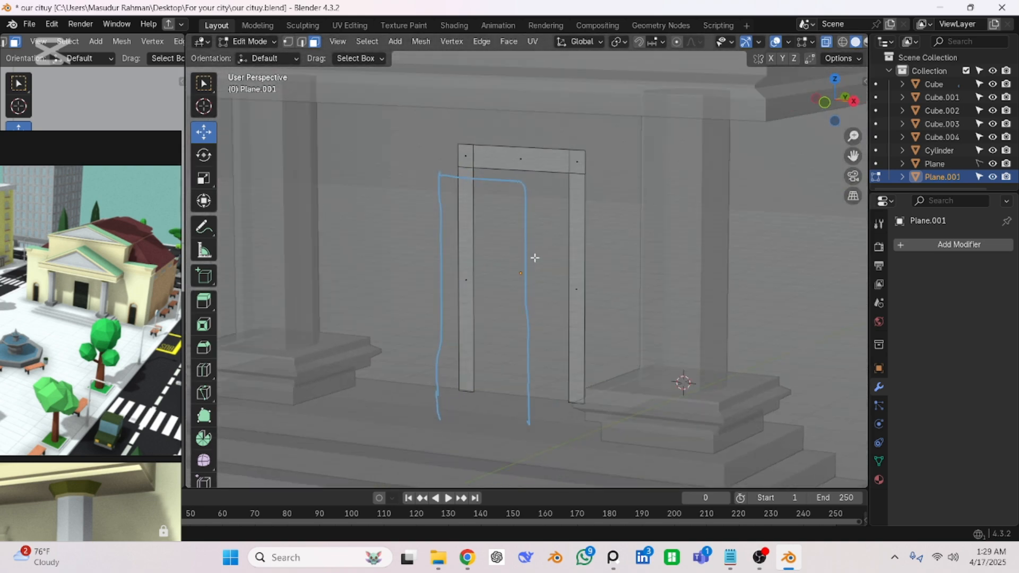
{"action": "scroll", "coordinate": [536, 259], "scroll_direction": "down", "scroll_amount": 5}
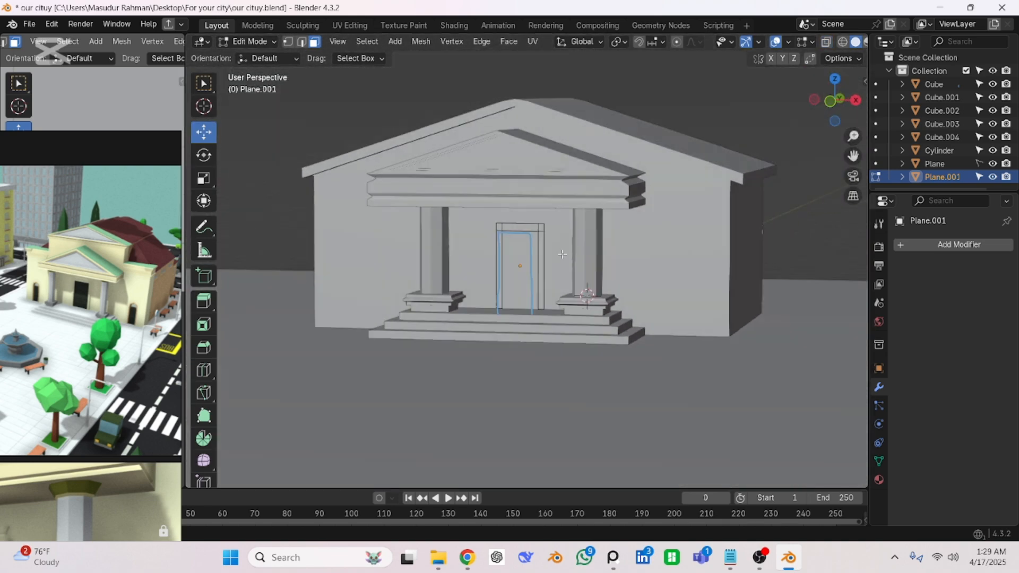
{"action": "scroll", "coordinate": [558, 254], "scroll_direction": "up", "scroll_amount": 3}
{"action": "key", "text": "Tab"}
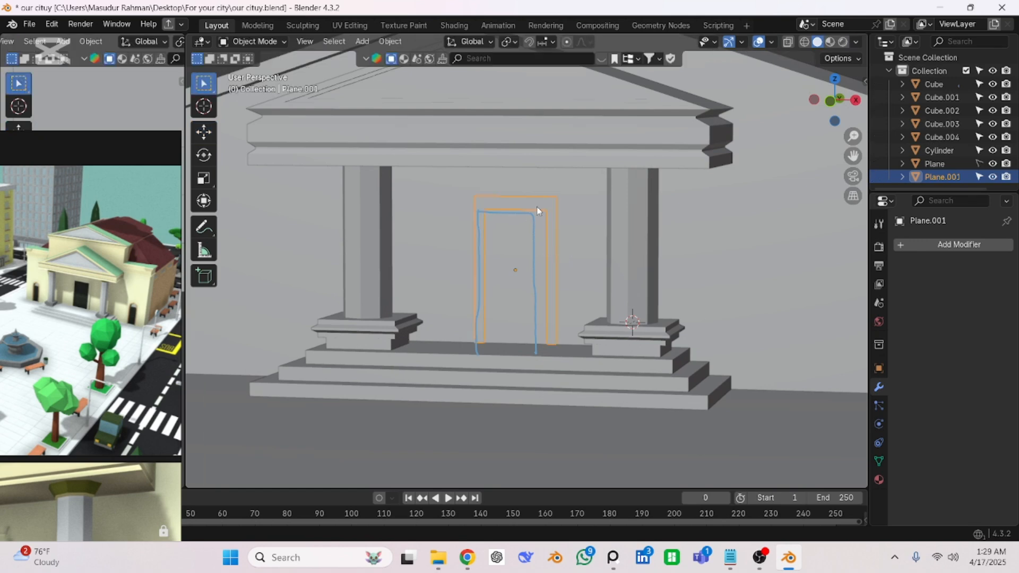
{"action": "scroll", "coordinate": [551, 222], "scroll_direction": "down", "scroll_amount": 2}
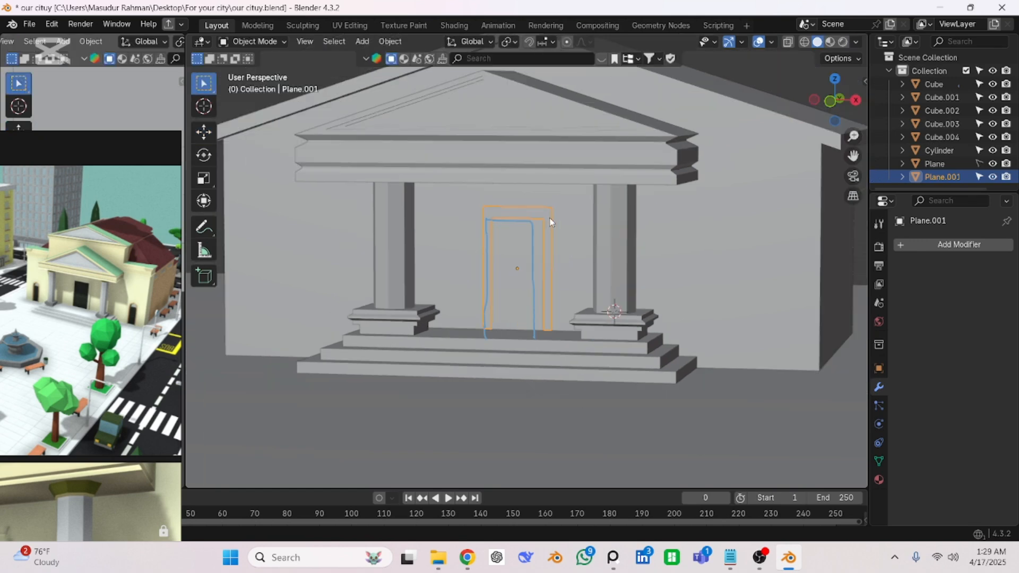